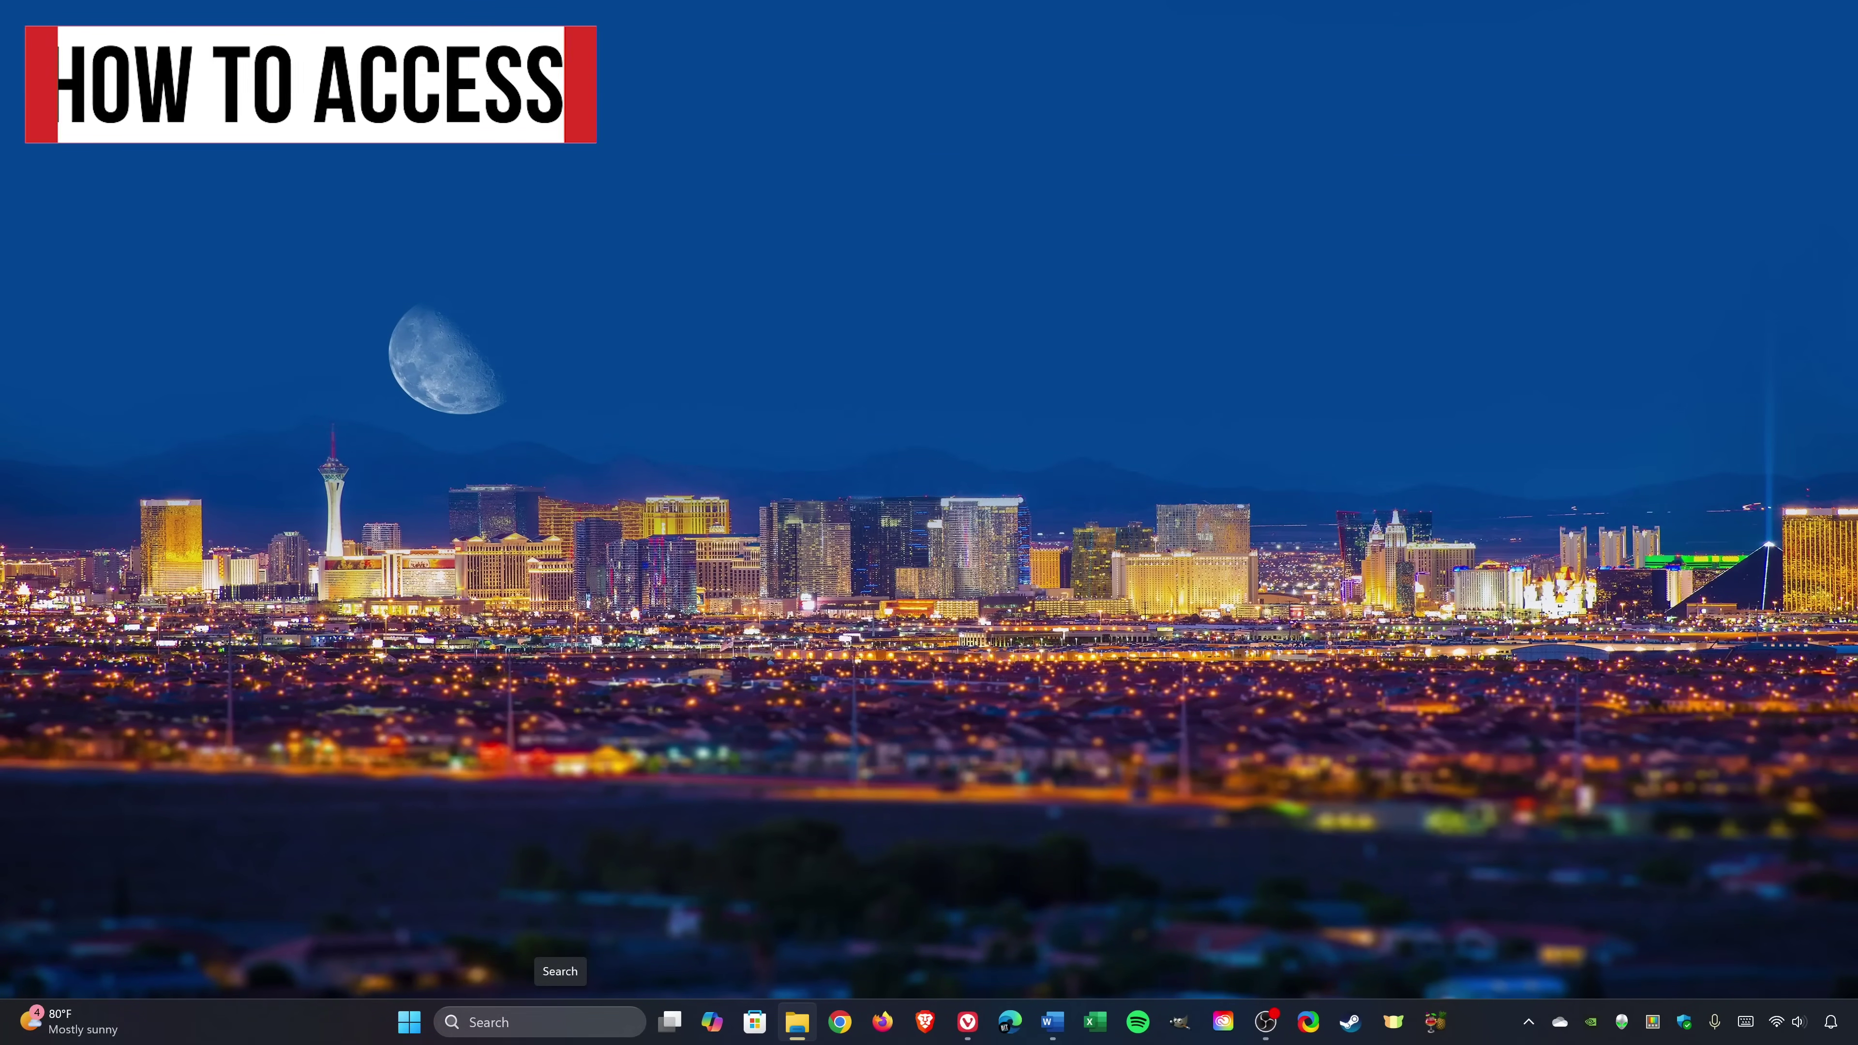
Search Windows for 'snipping tool' and launch the Snipping Tool app from Best match
click(569, 1023)
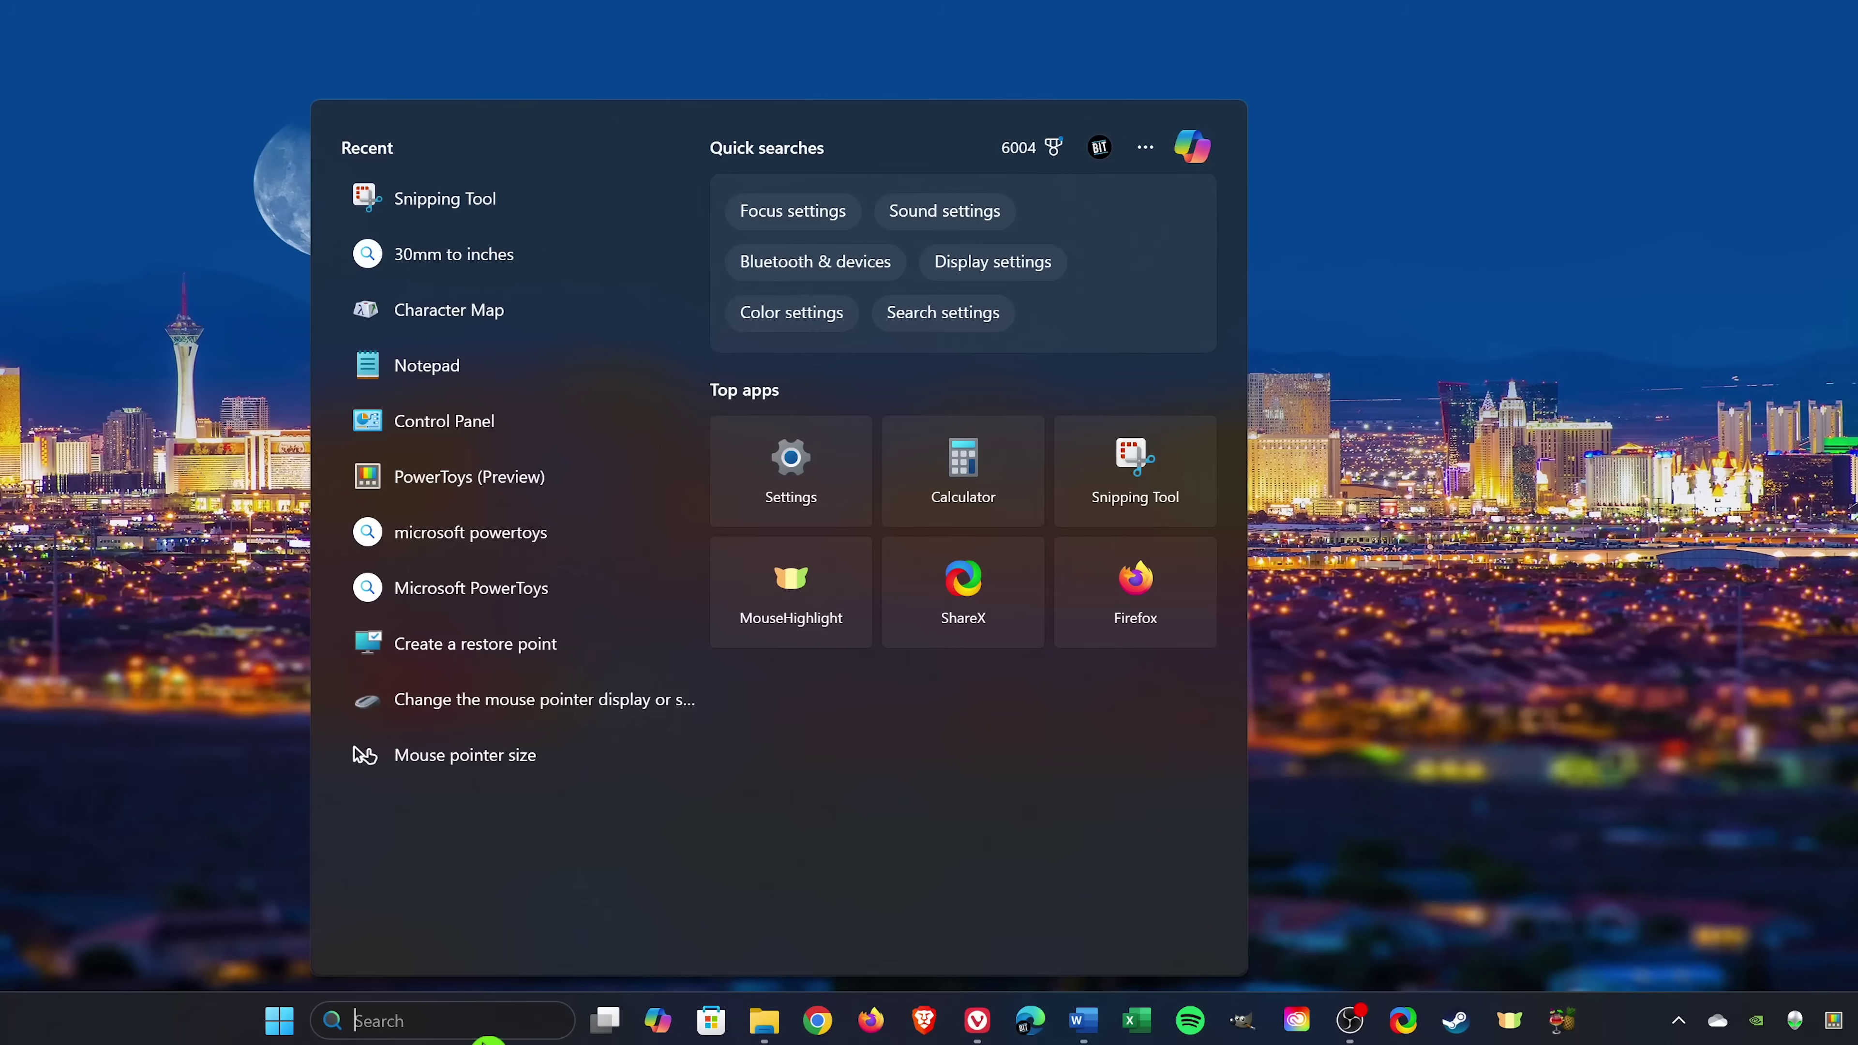
text(snippin)
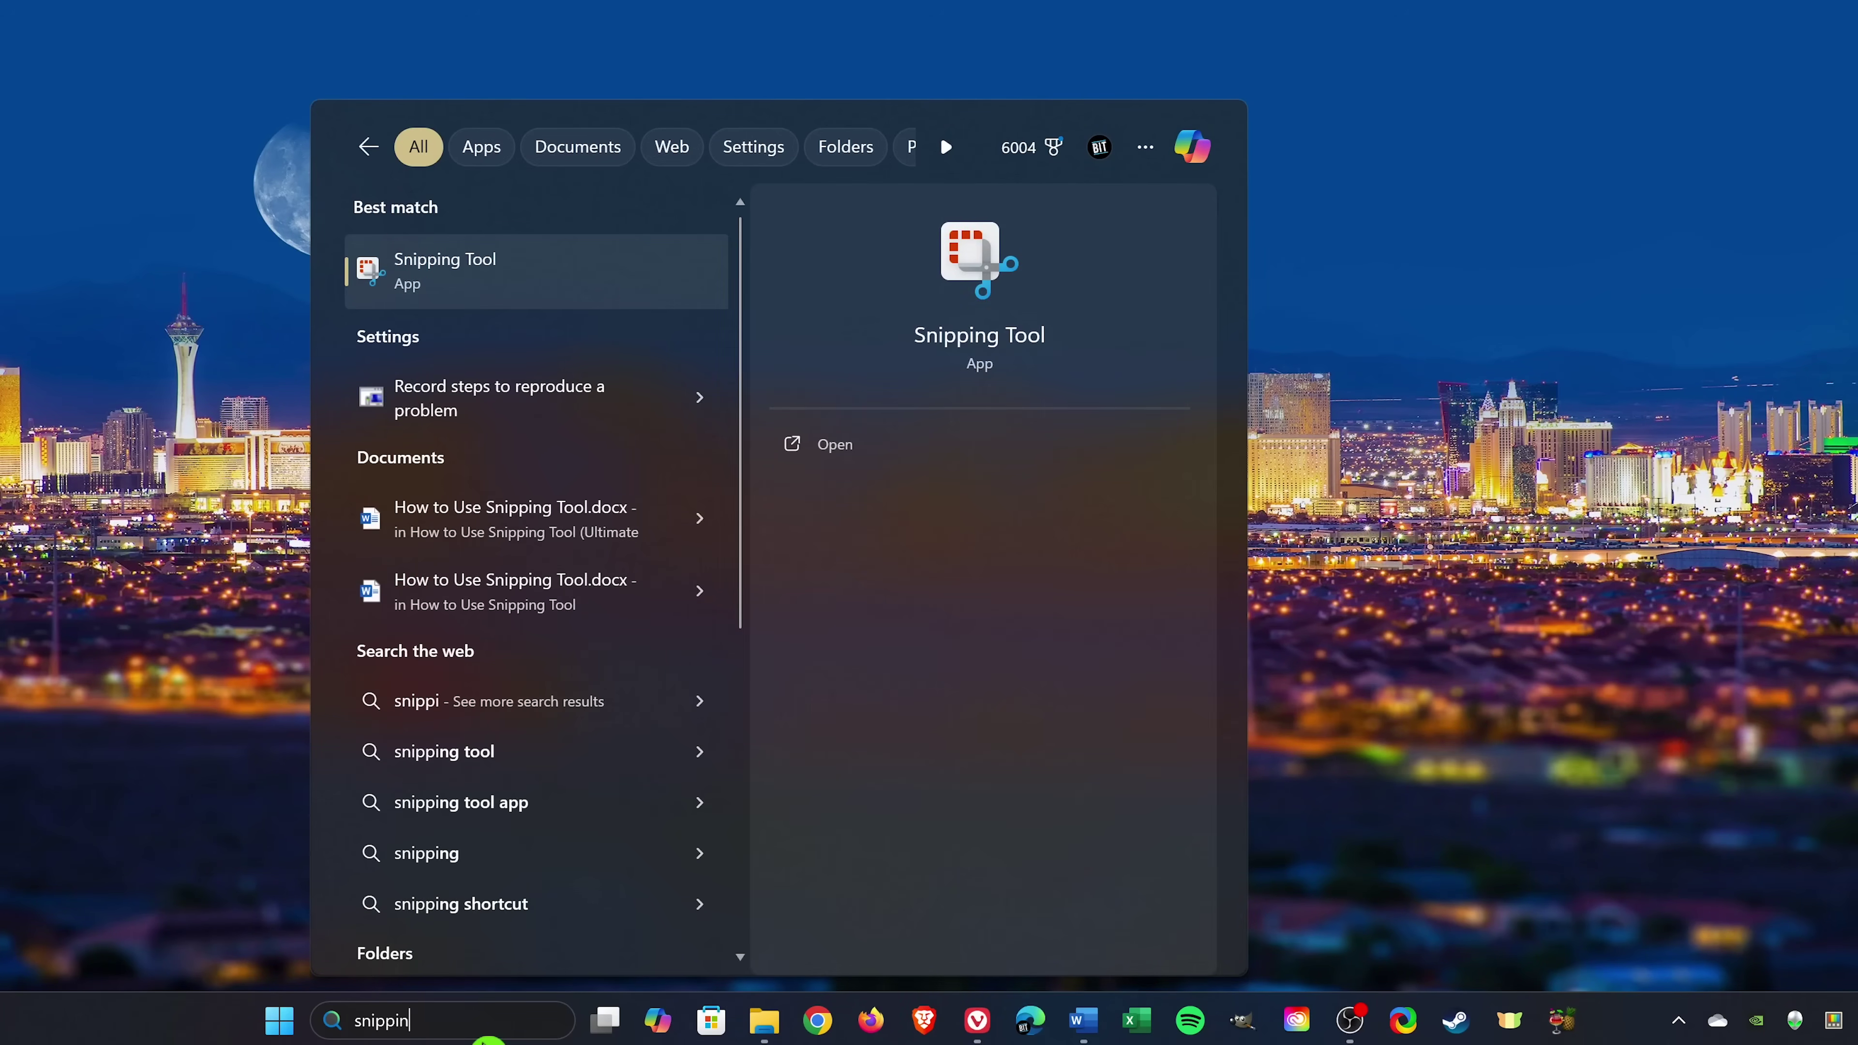
text(g tool)
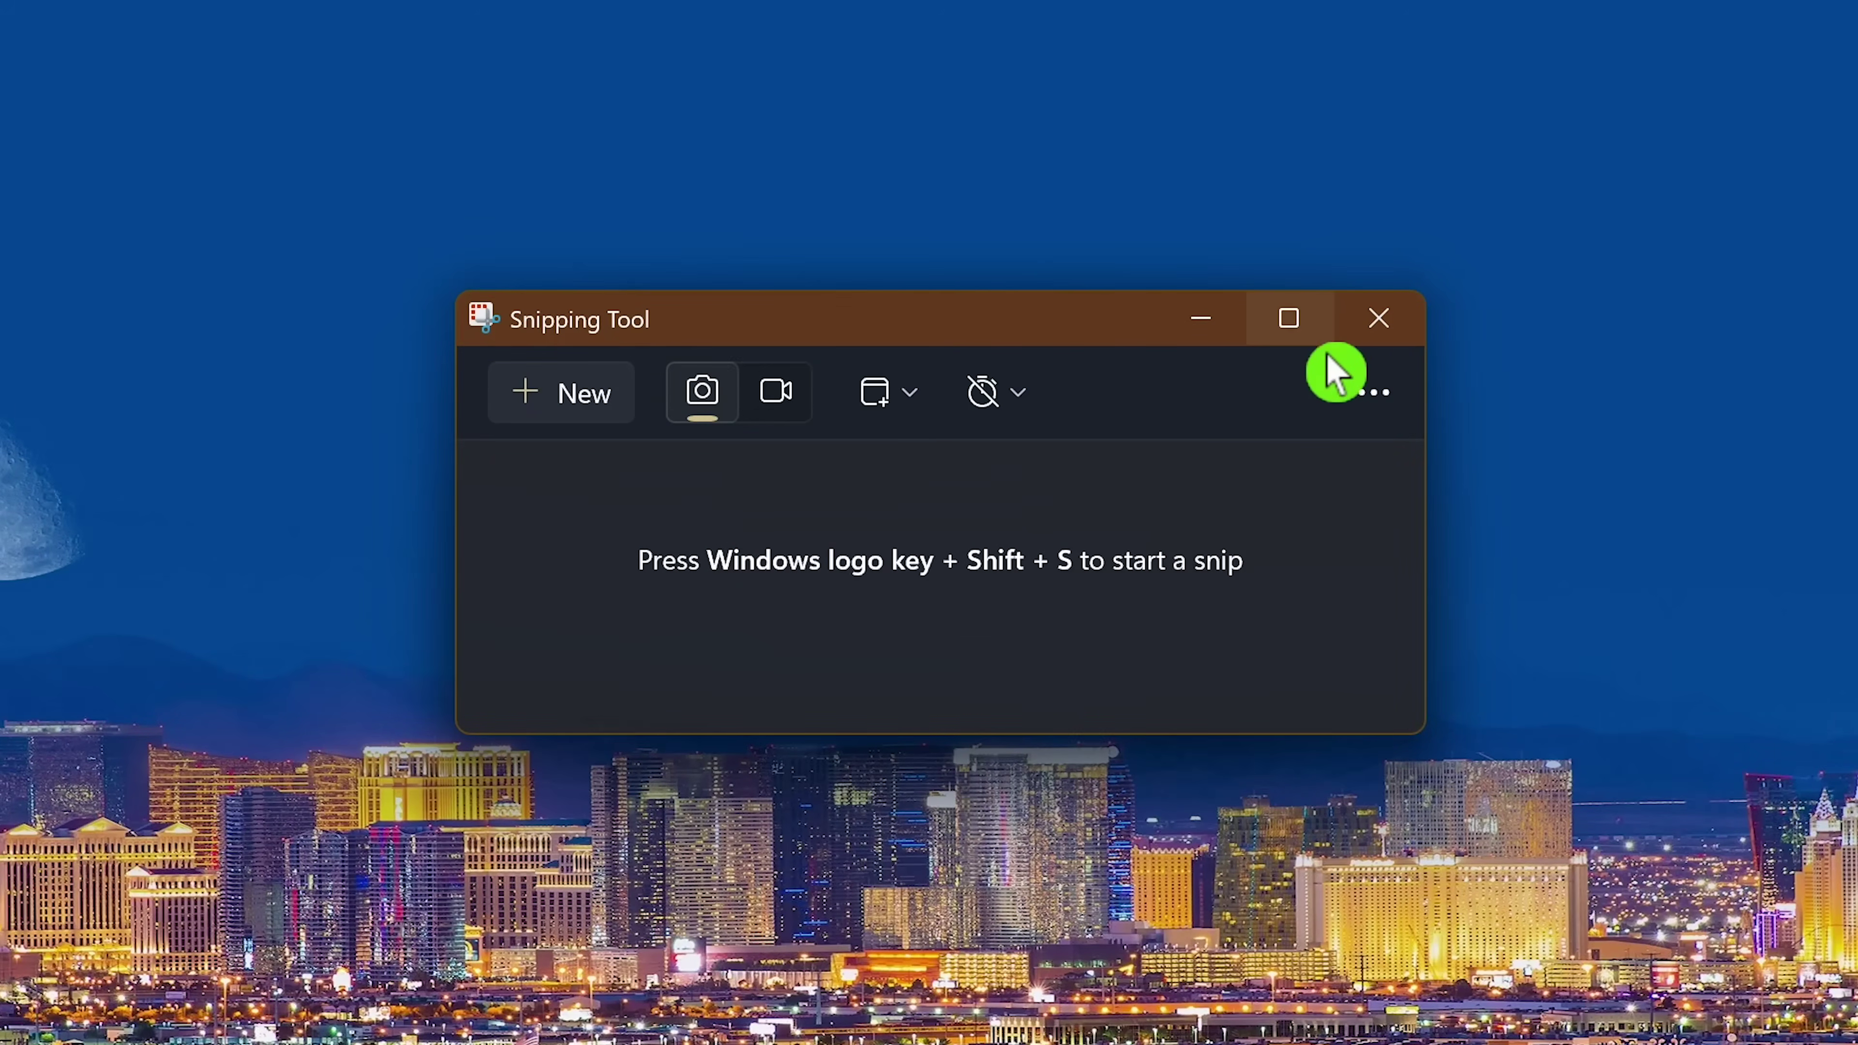
click(1378, 326)
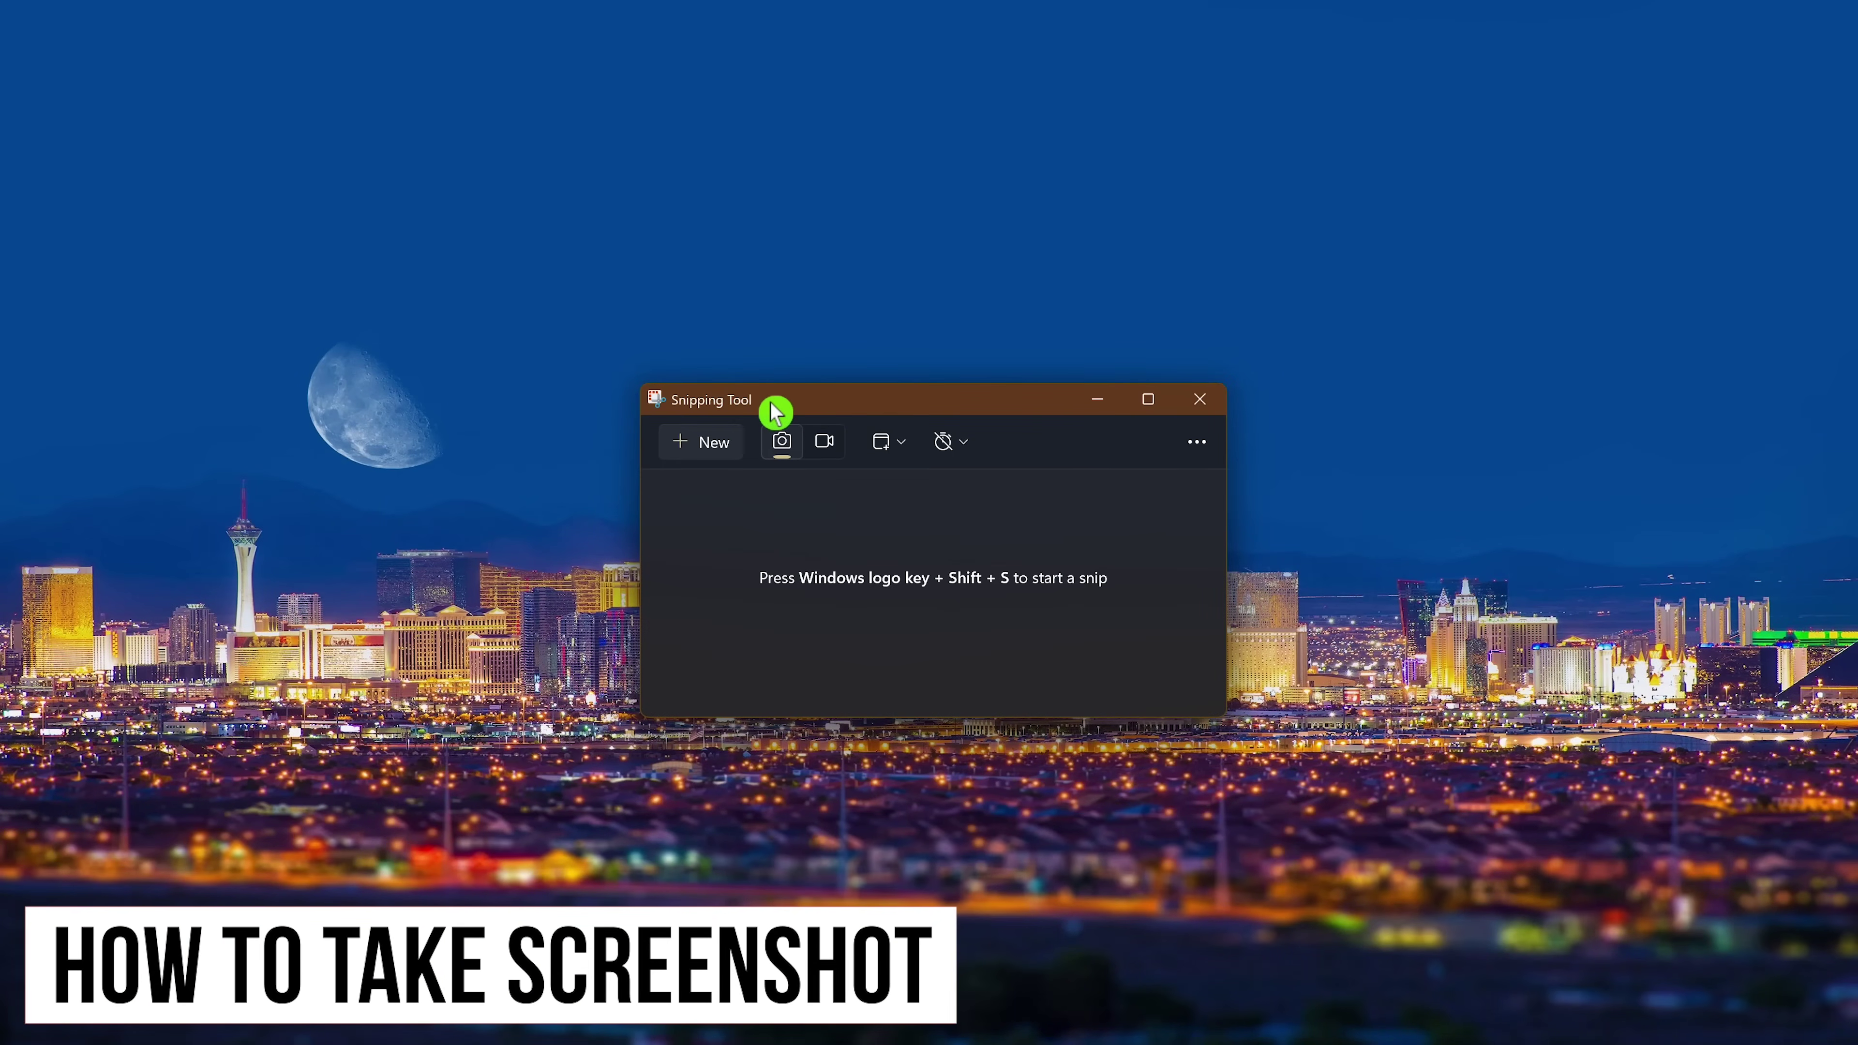
Start a new snip with Snipping Tool sitting over the RunAs Radio podcast page
click(715, 444)
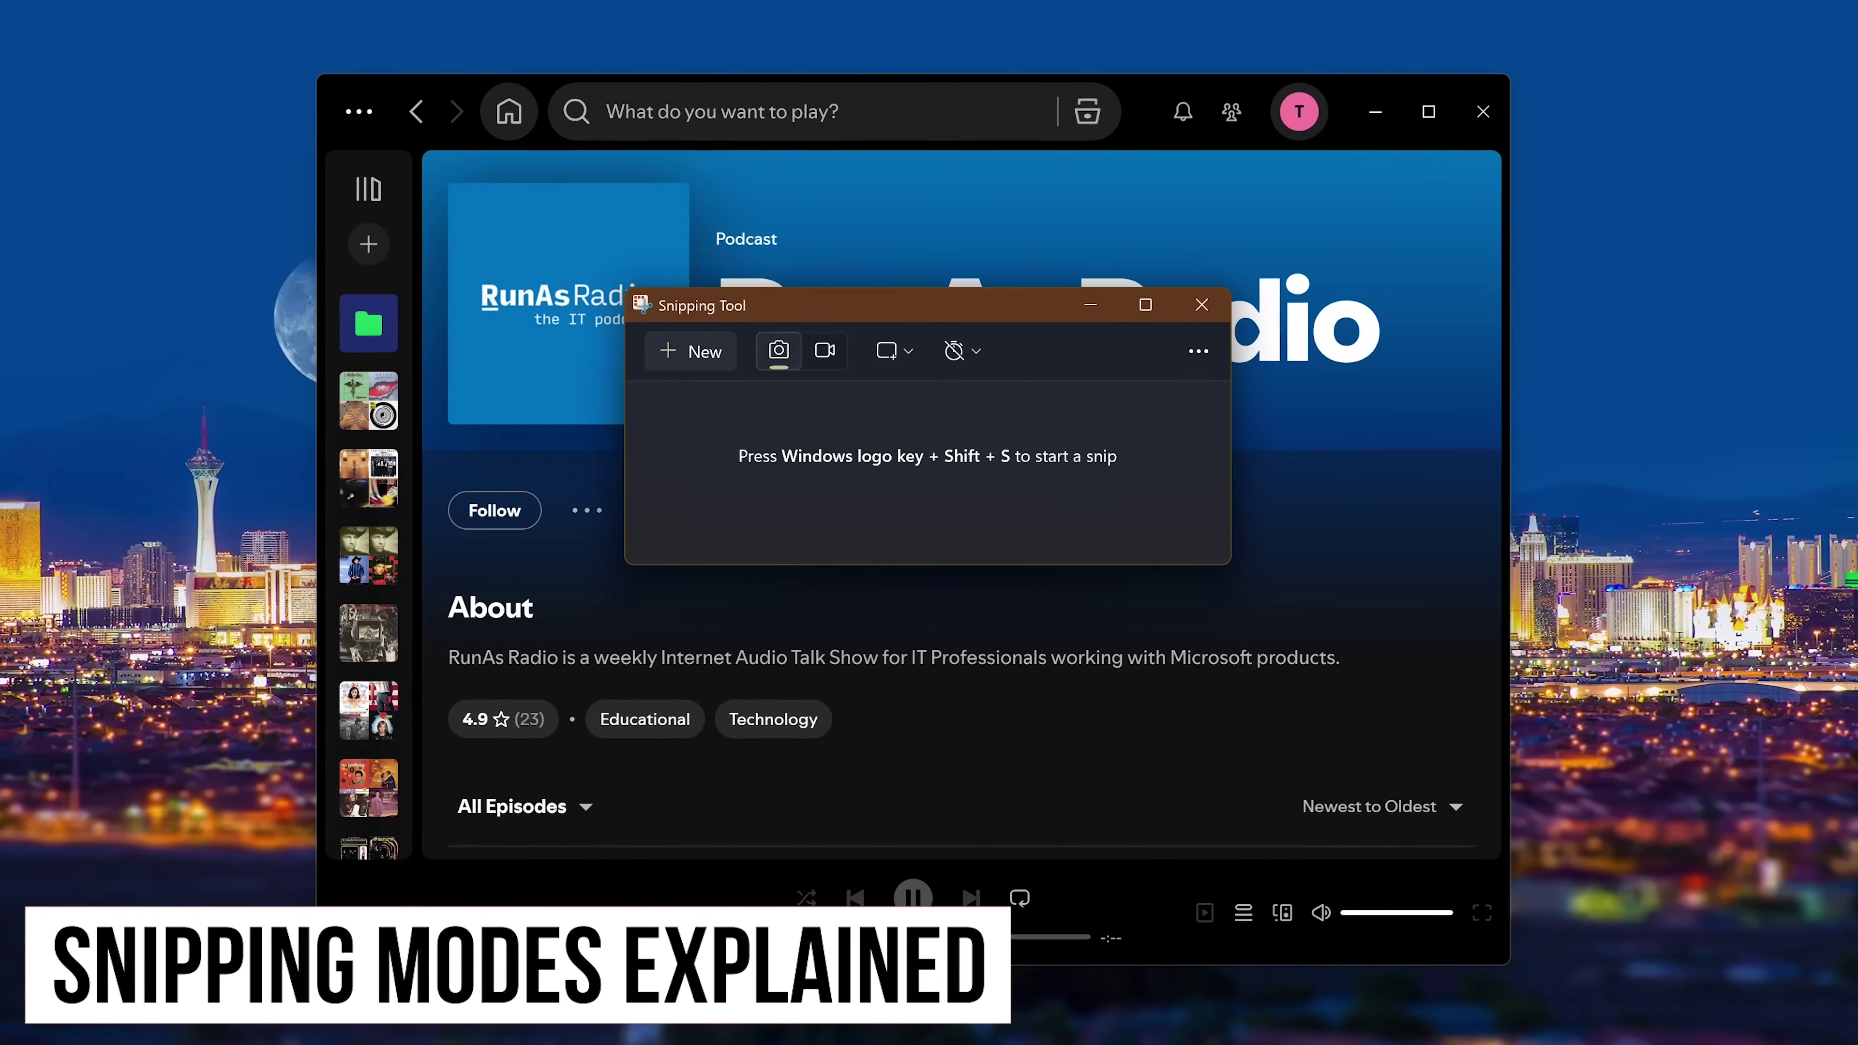
Set snipping mode to Rectangle and drag a rectangle over part of the podcast page
click(915, 353)
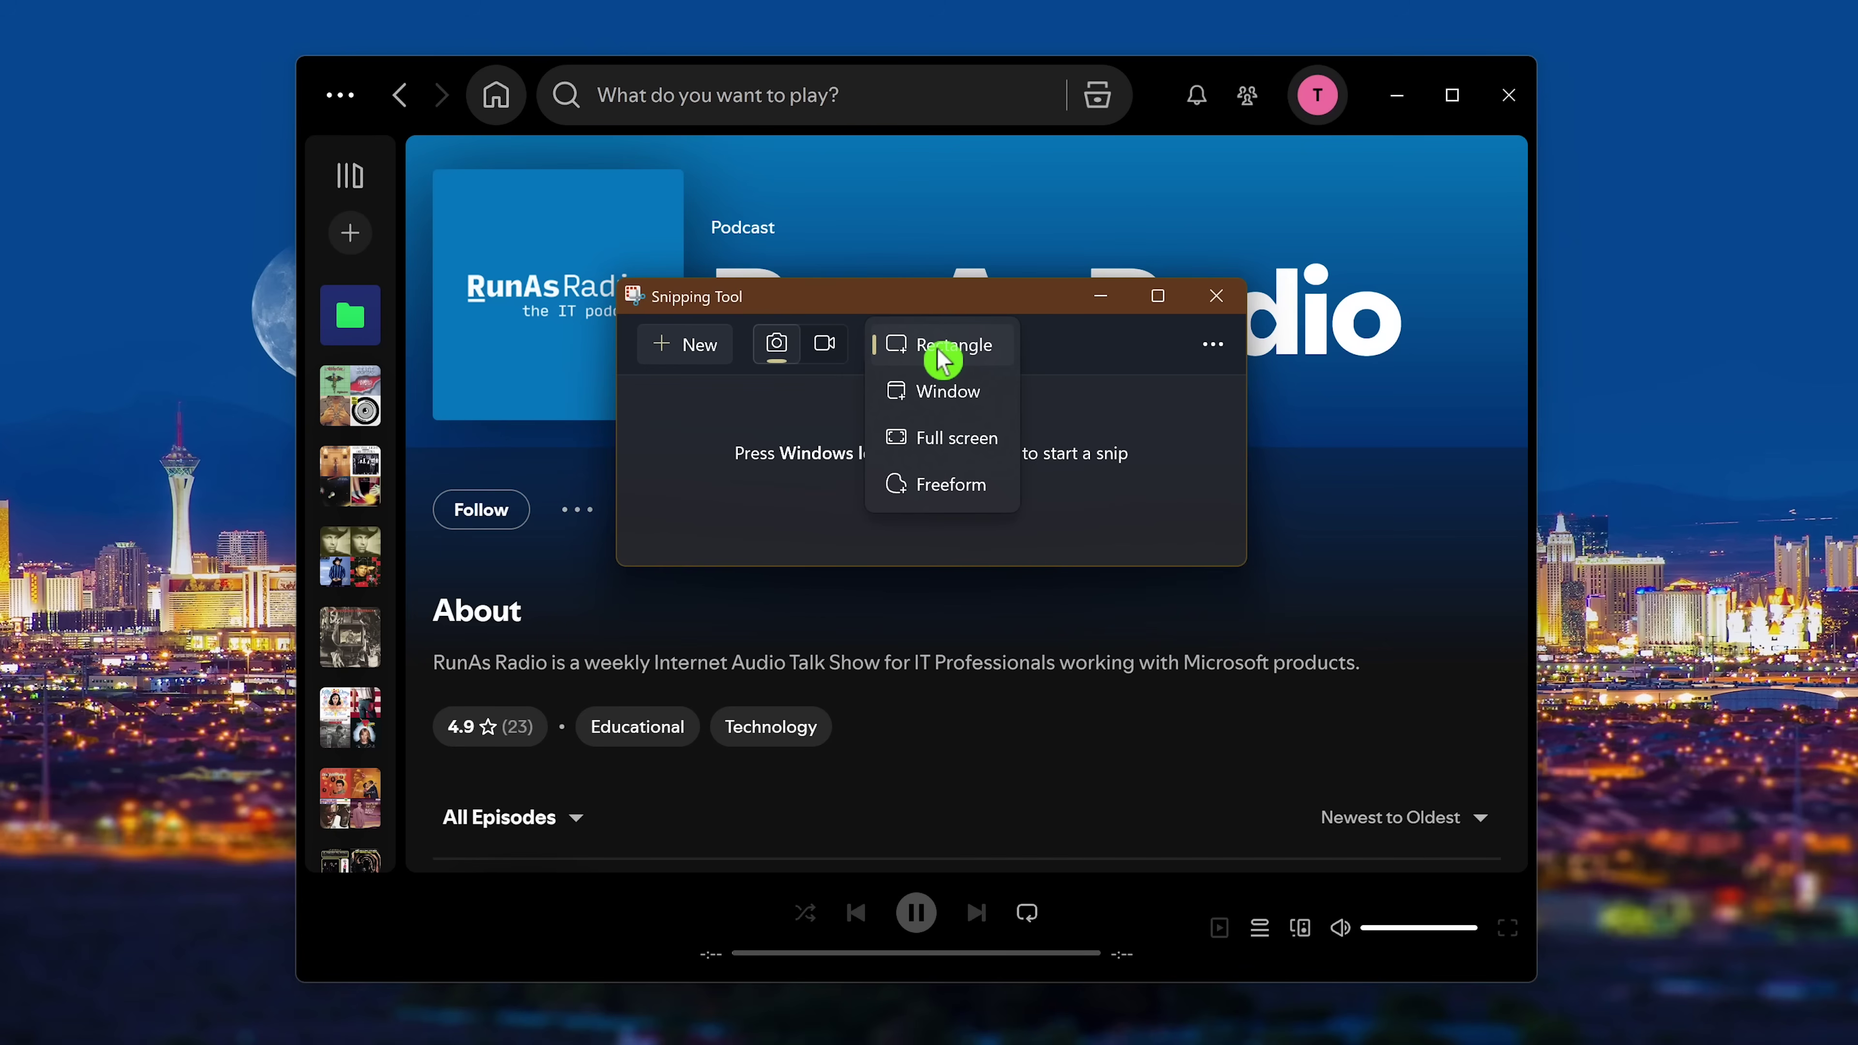
click(938, 351)
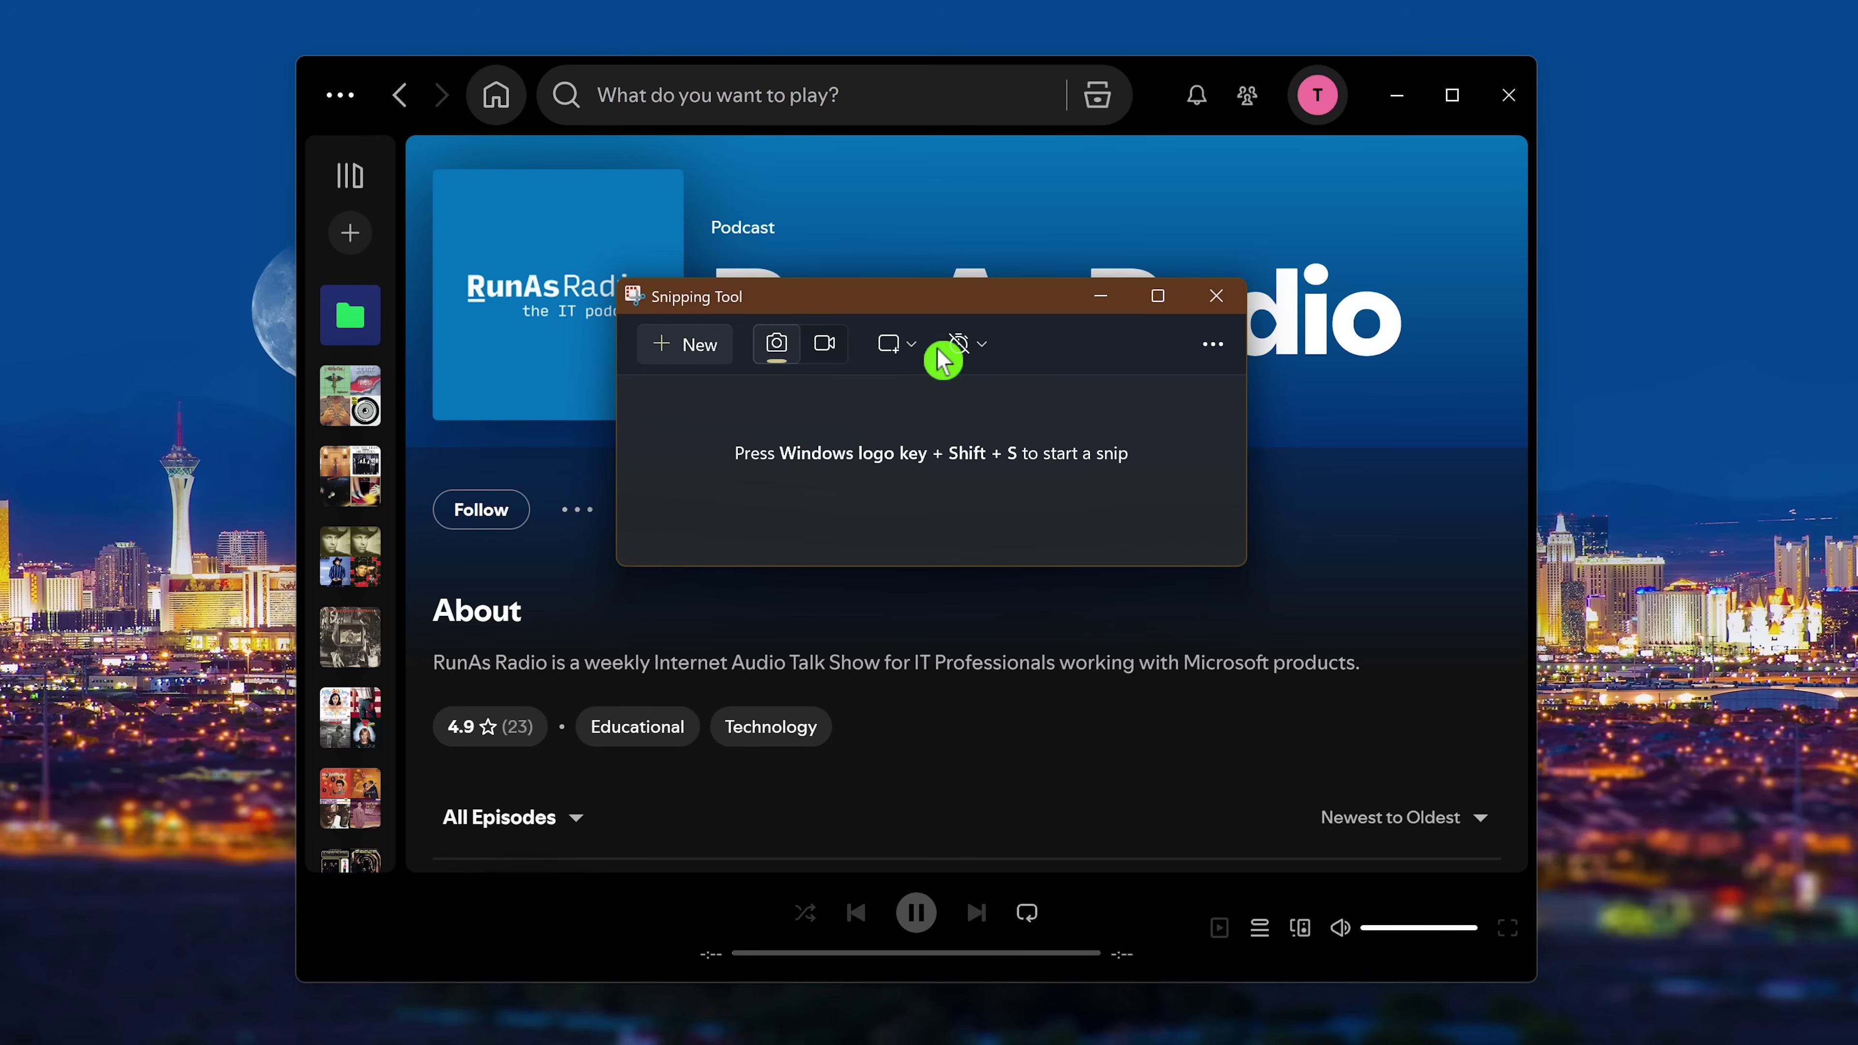
click(700, 357)
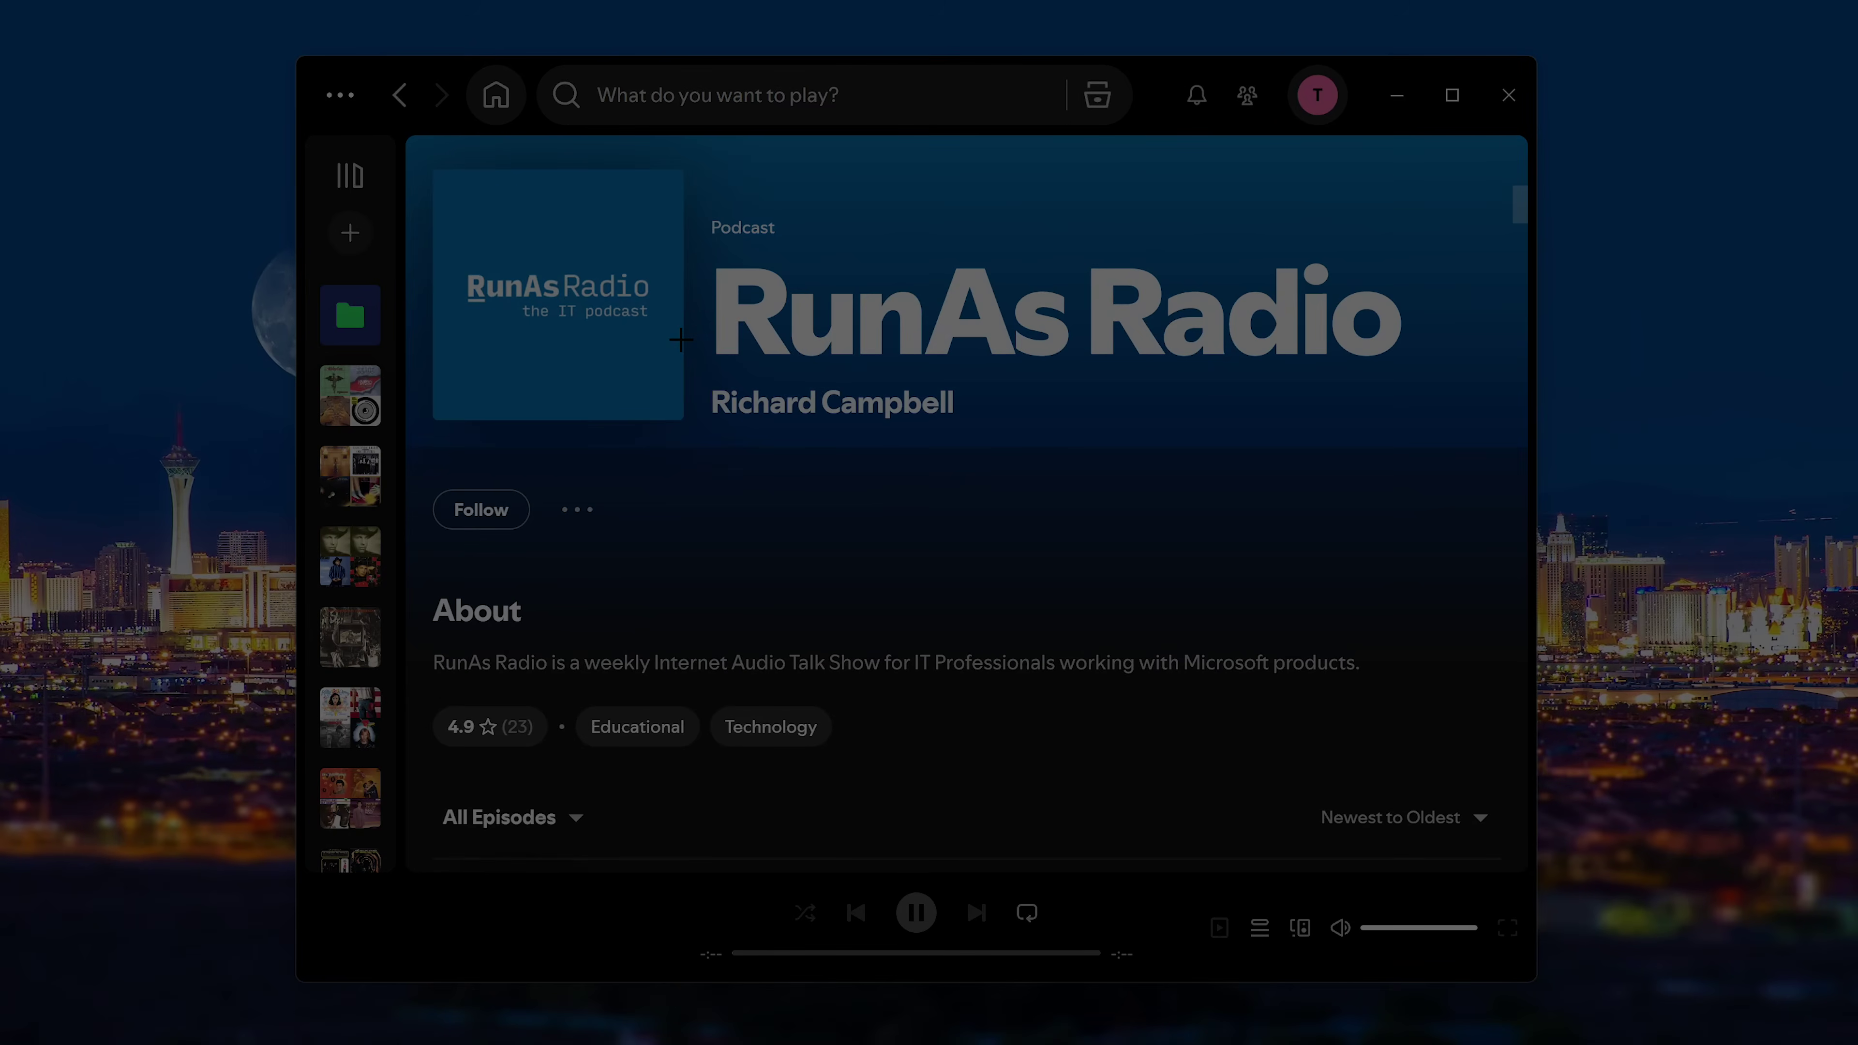
drag(443, 176, 698, 431)
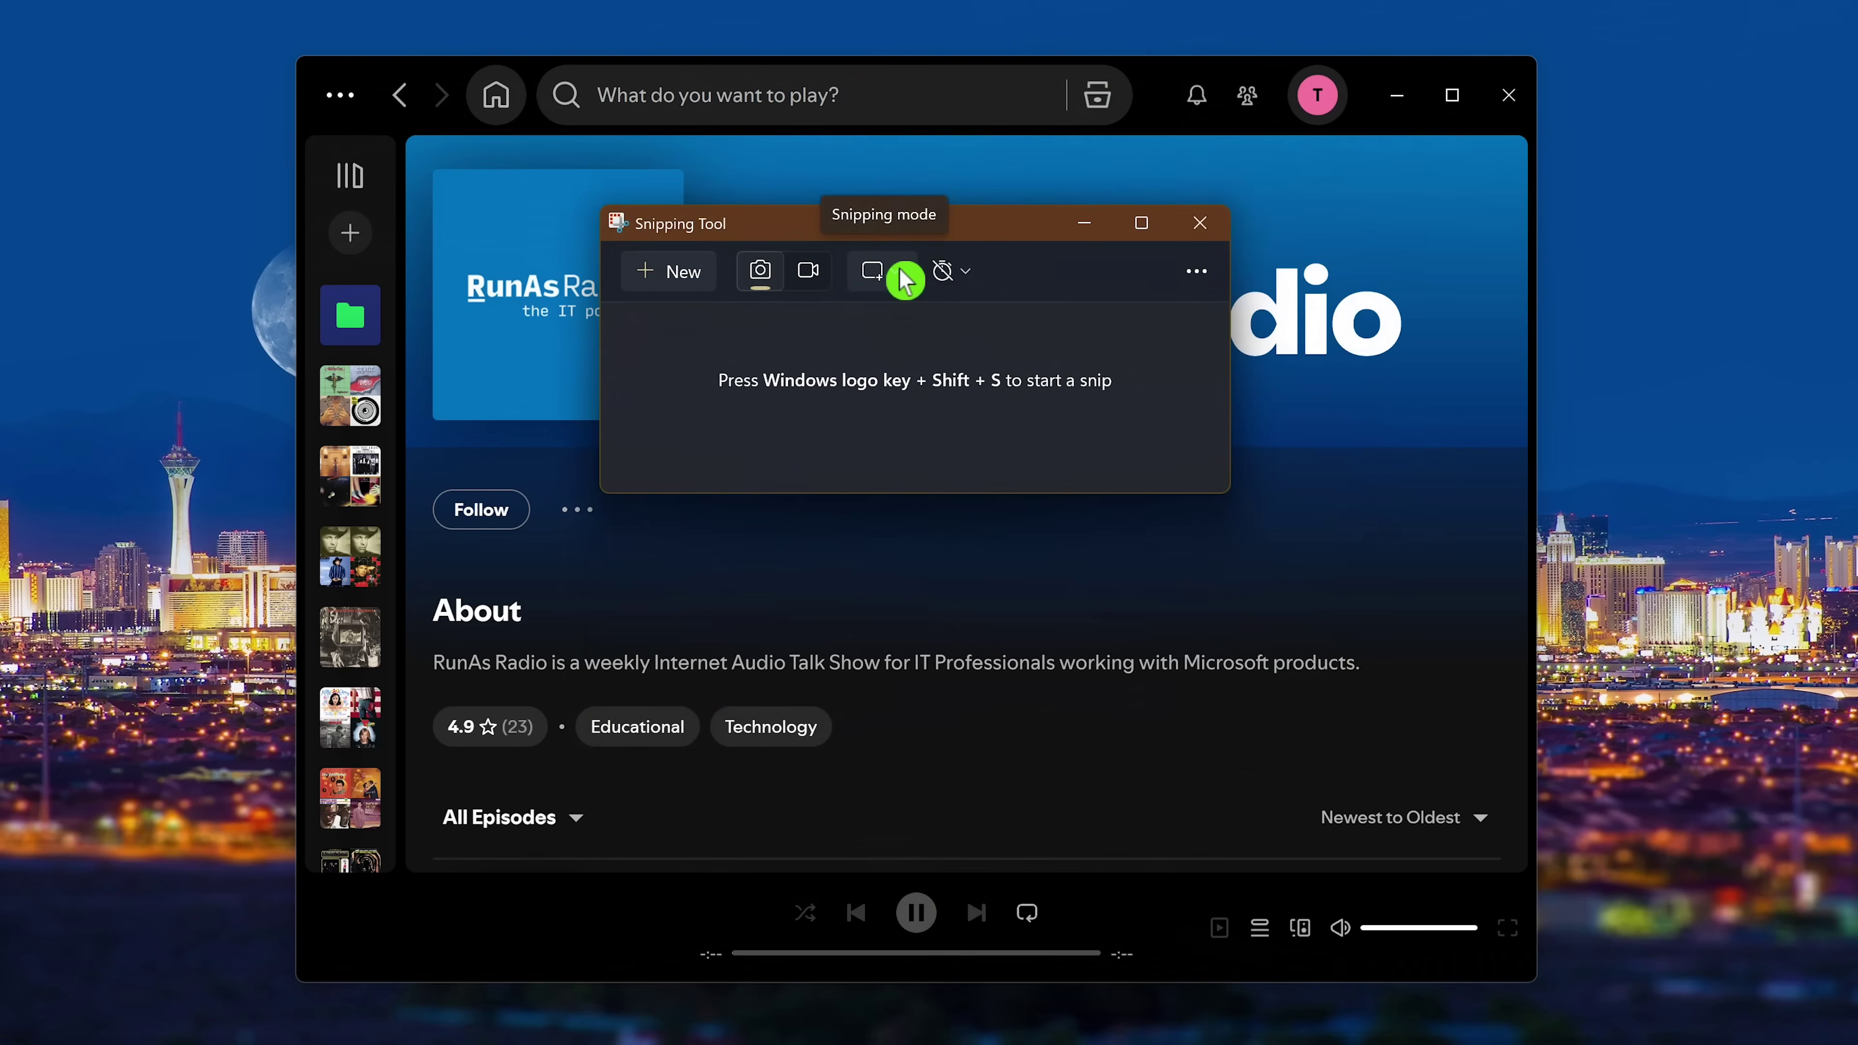
Switch snipping mode to Window and capture the RunAs Radio podcast window
click(904, 278)
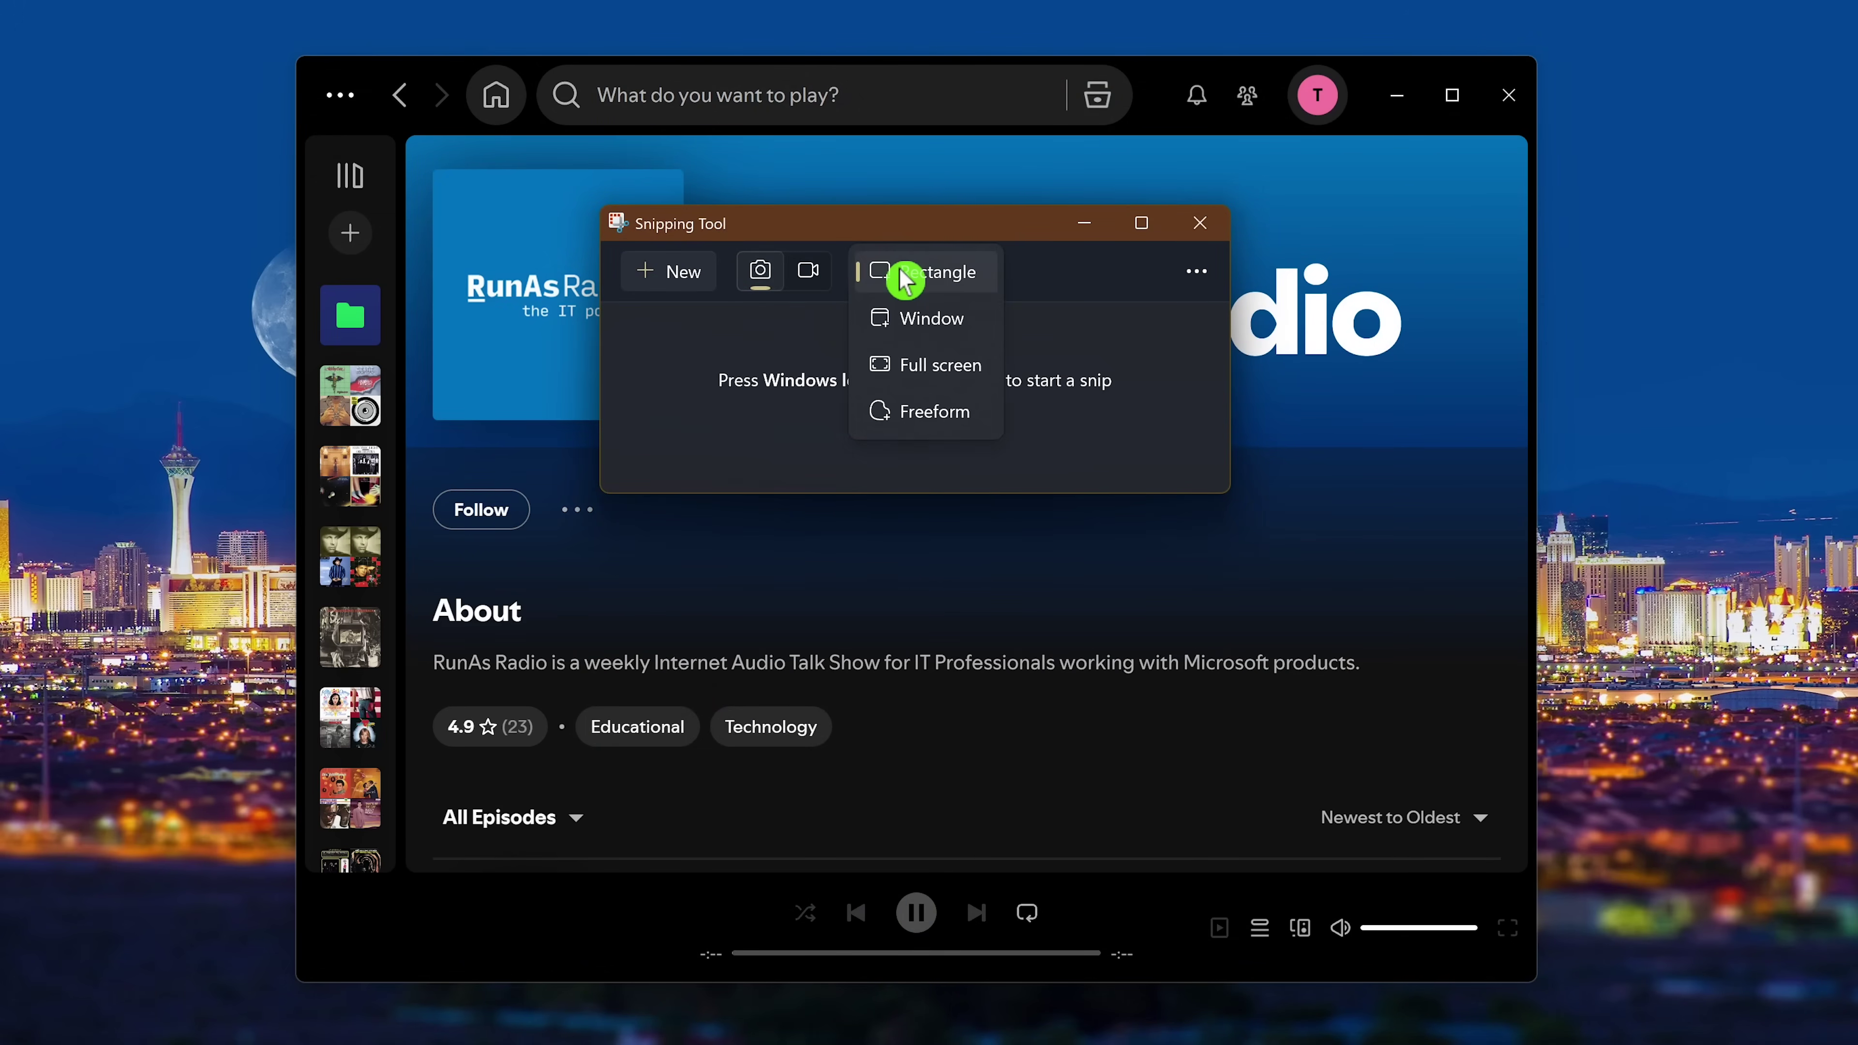
click(982, 328)
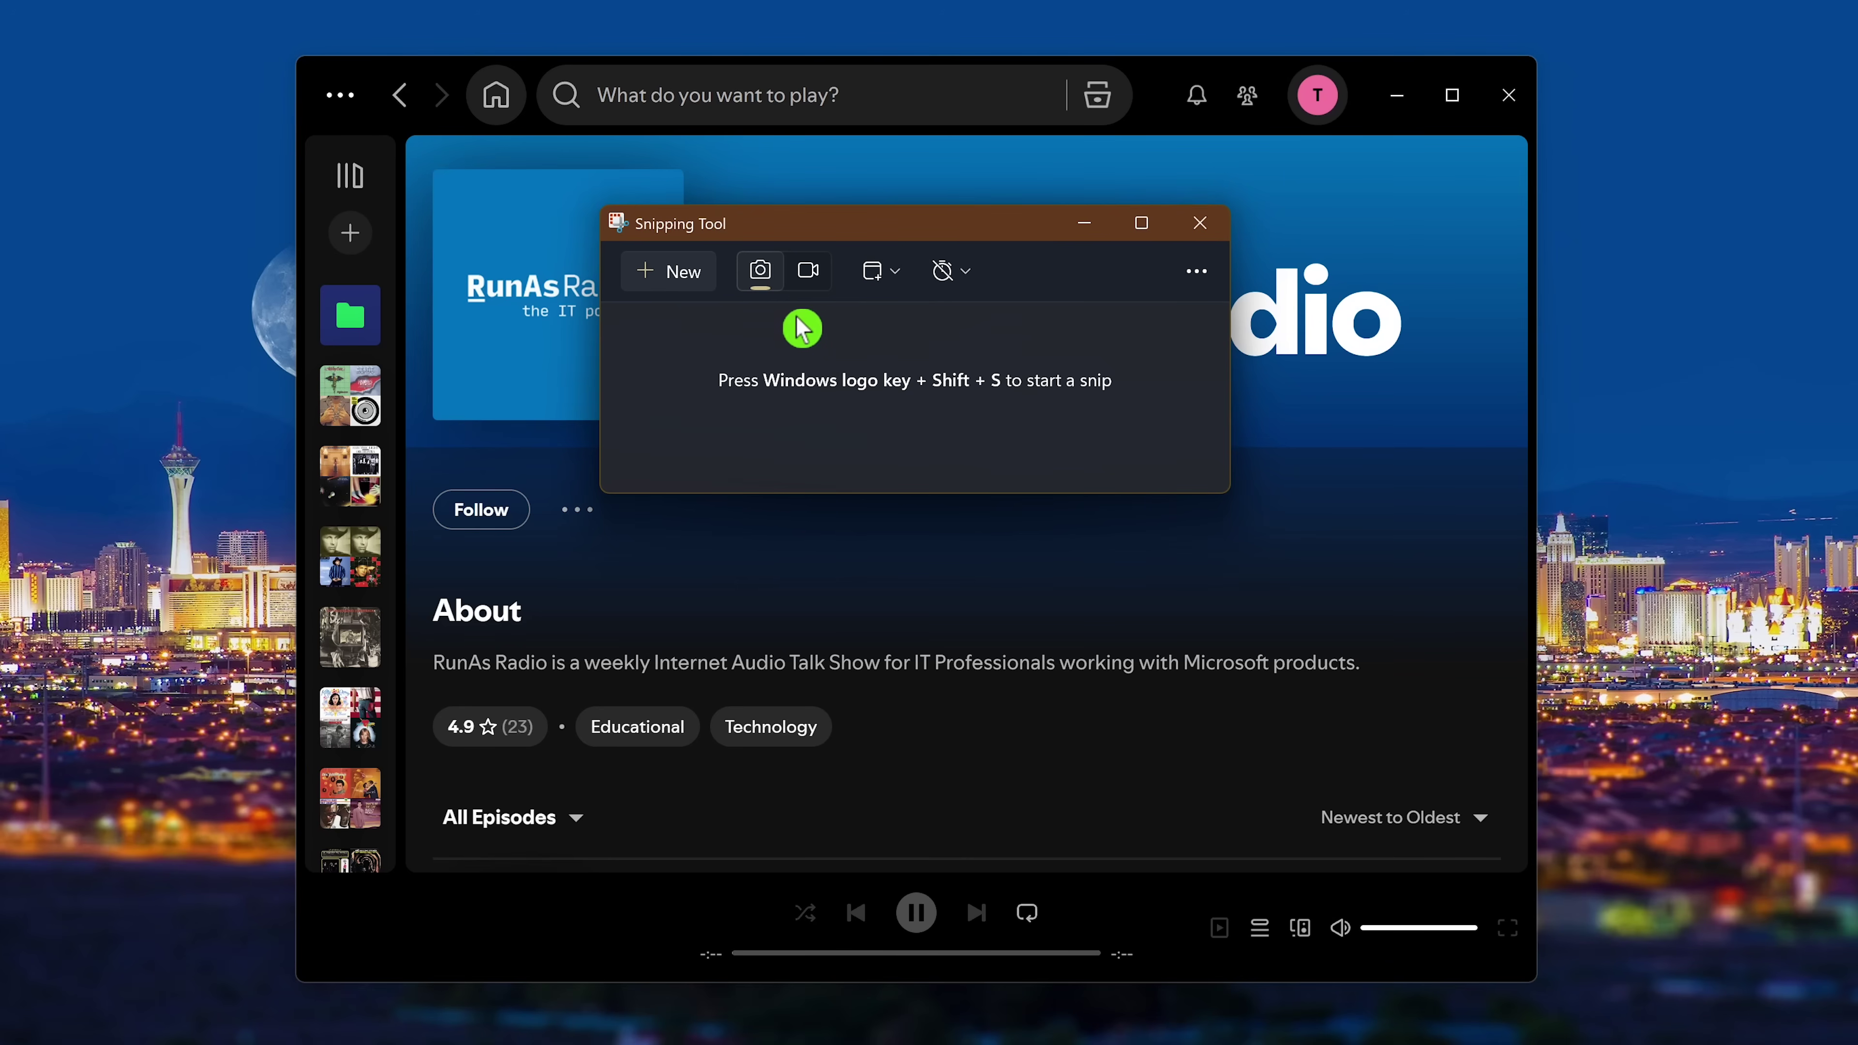
click(704, 284)
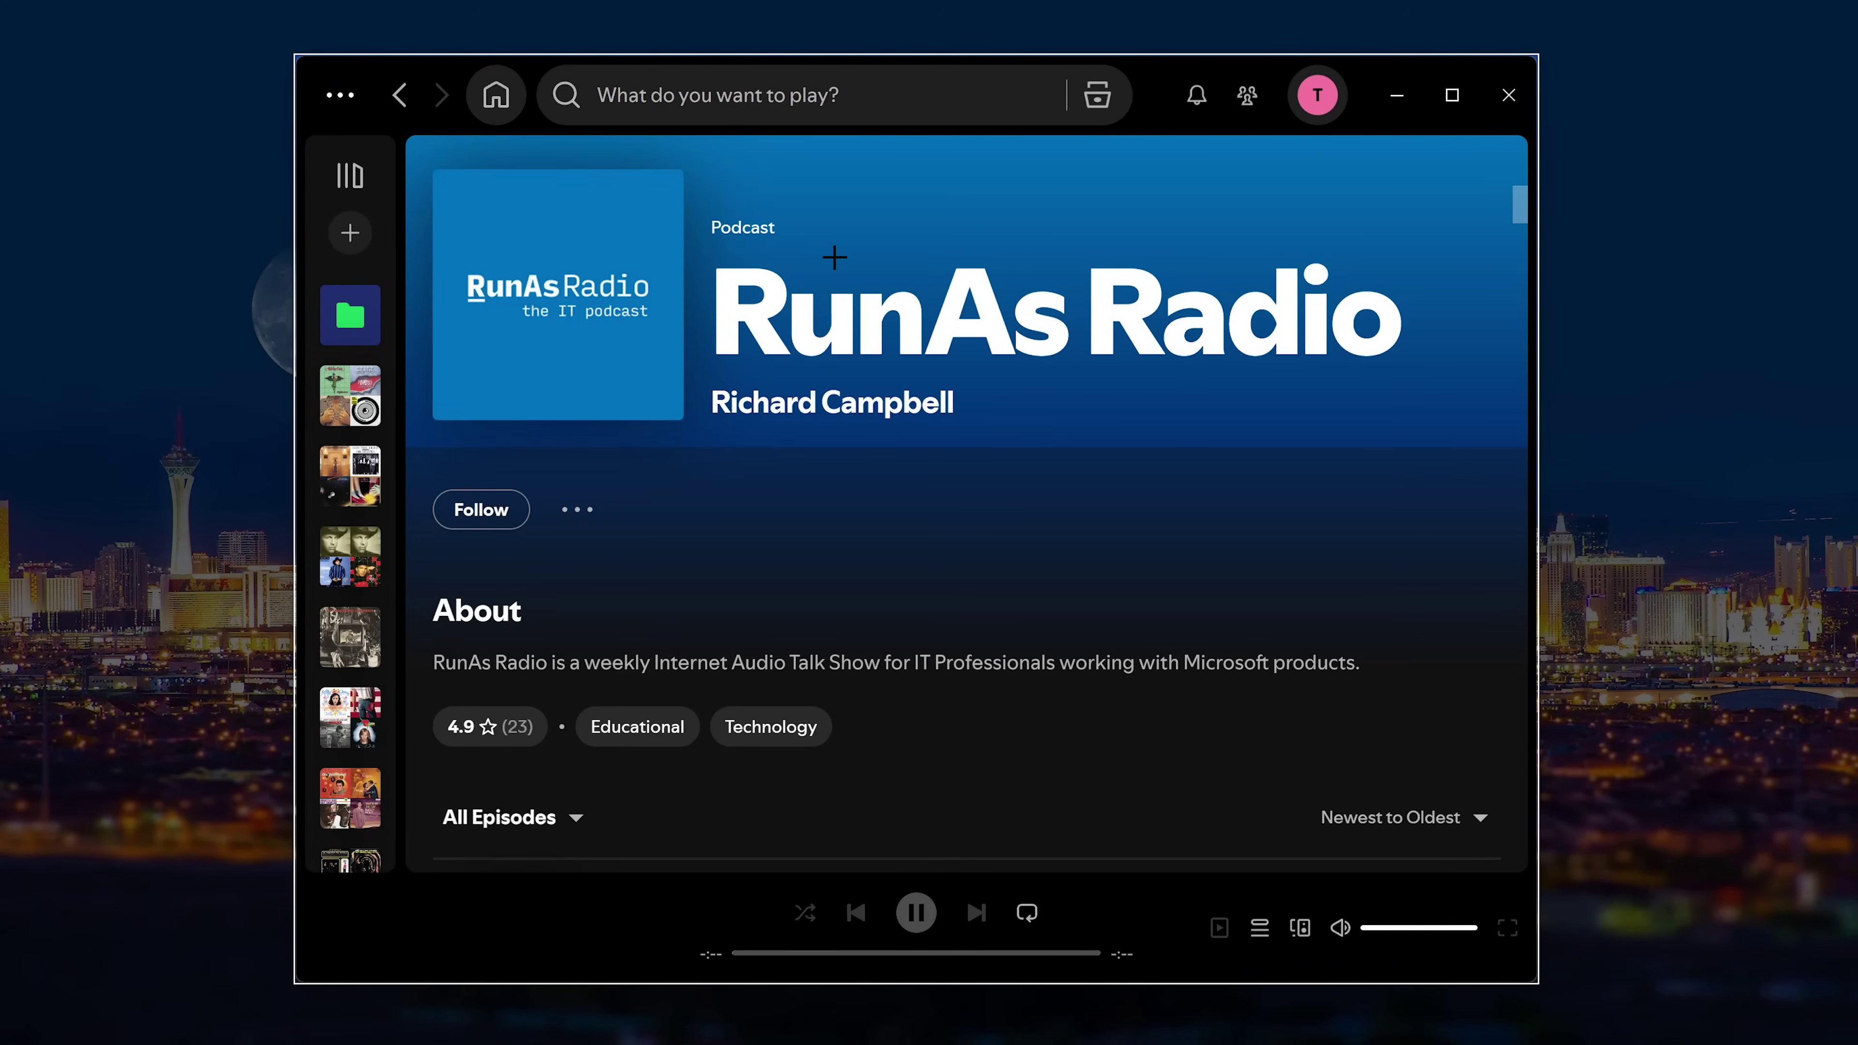
click(833, 257)
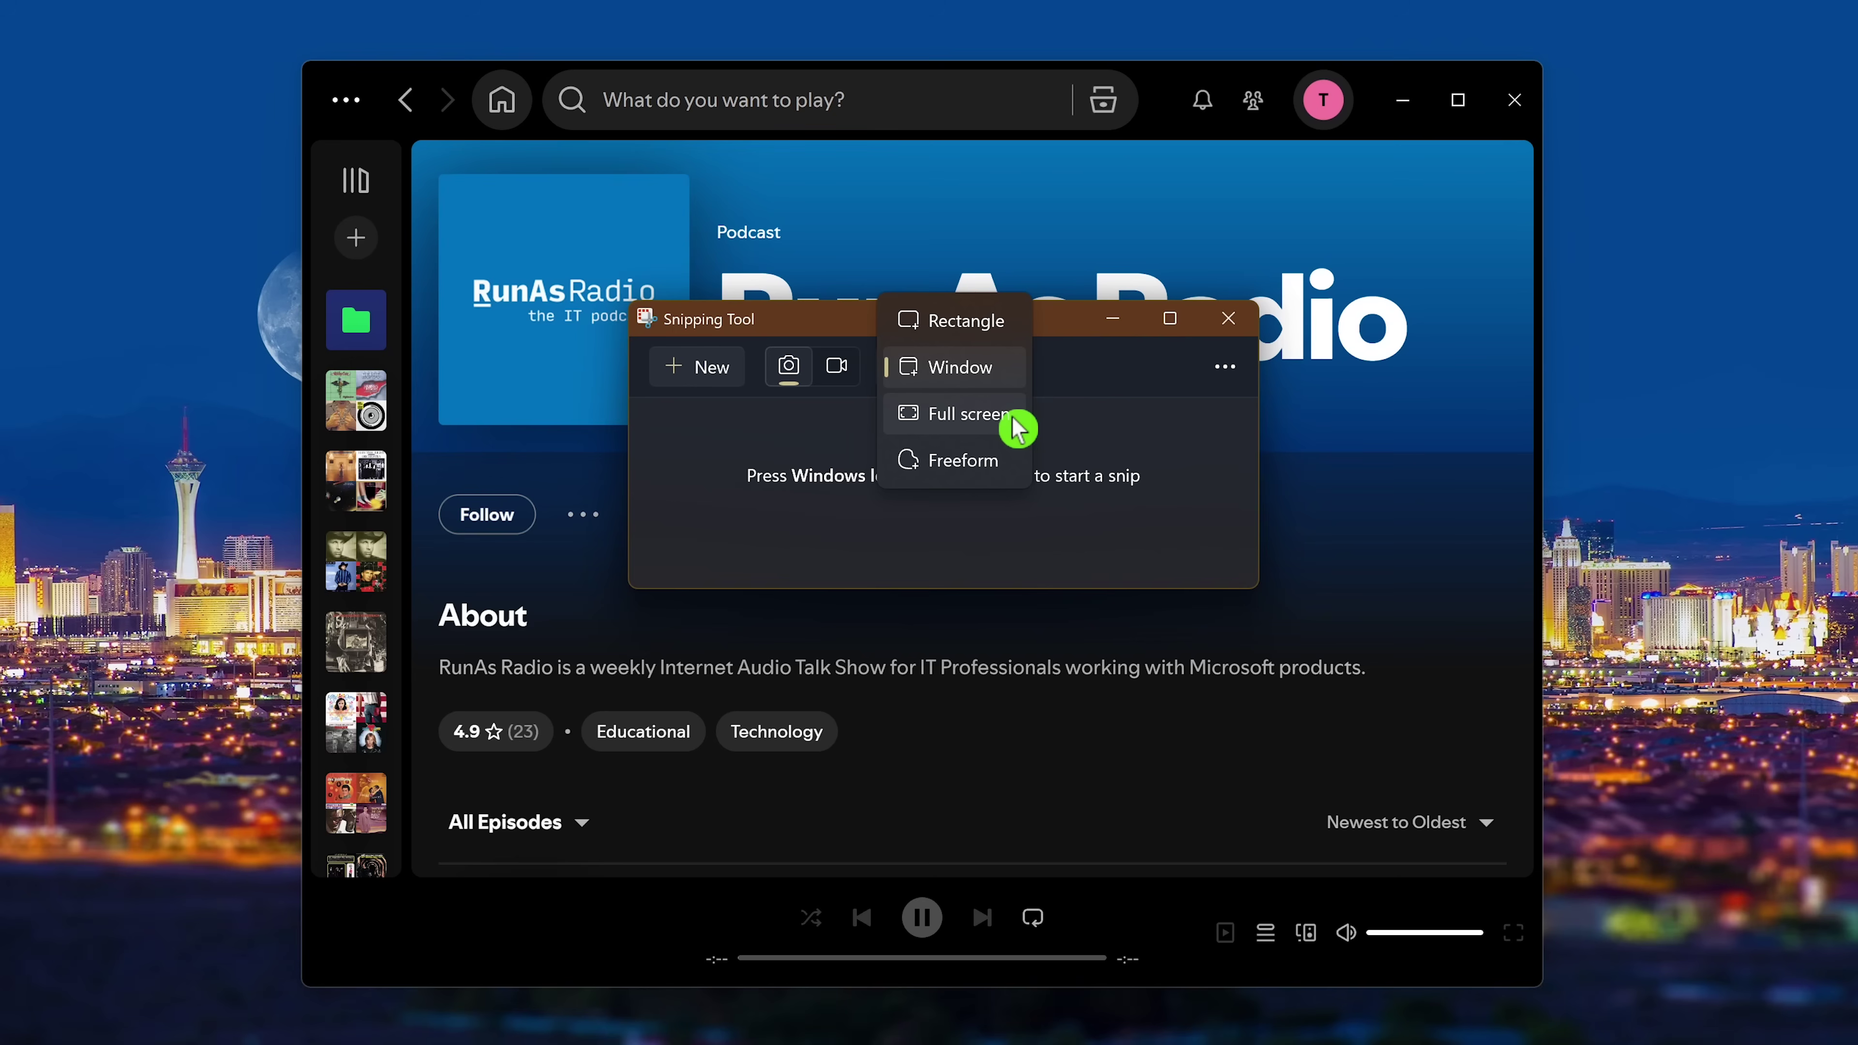
Switch to Freeform mode and trace a freehand outline around the podcast header
click(1012, 468)
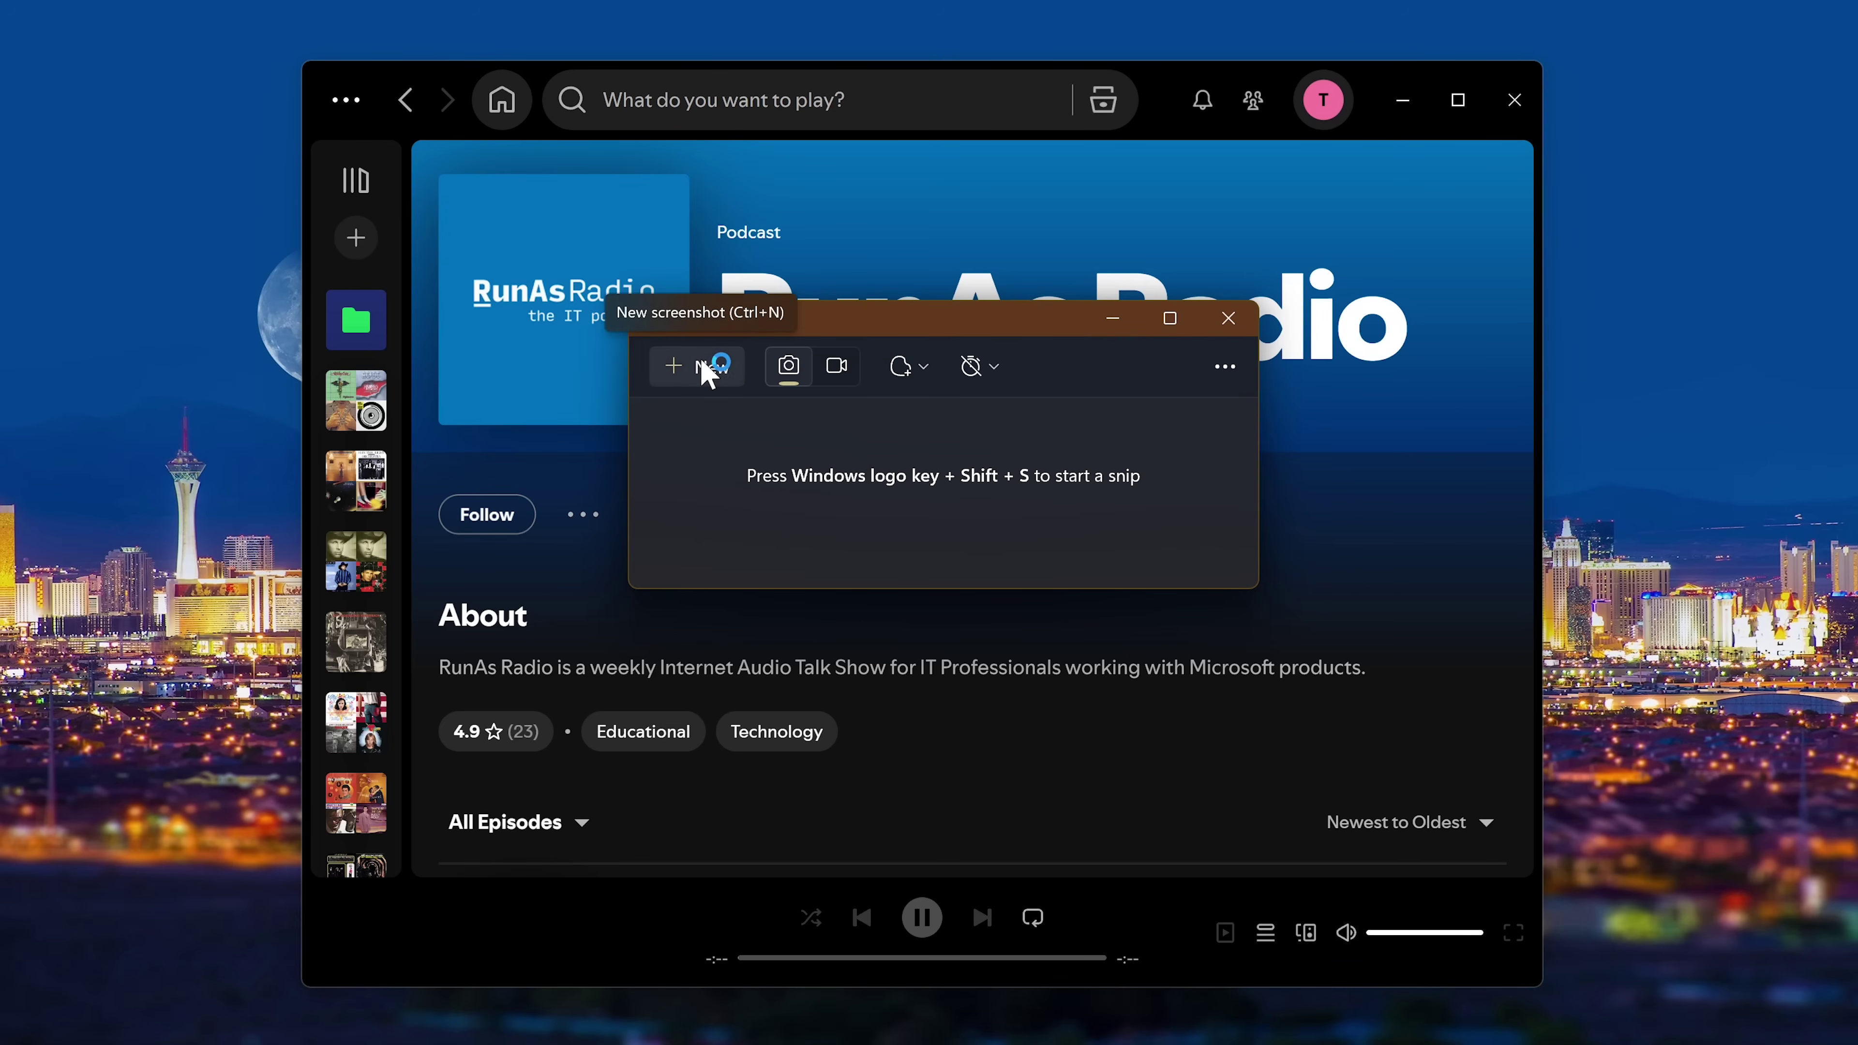
click(721, 374)
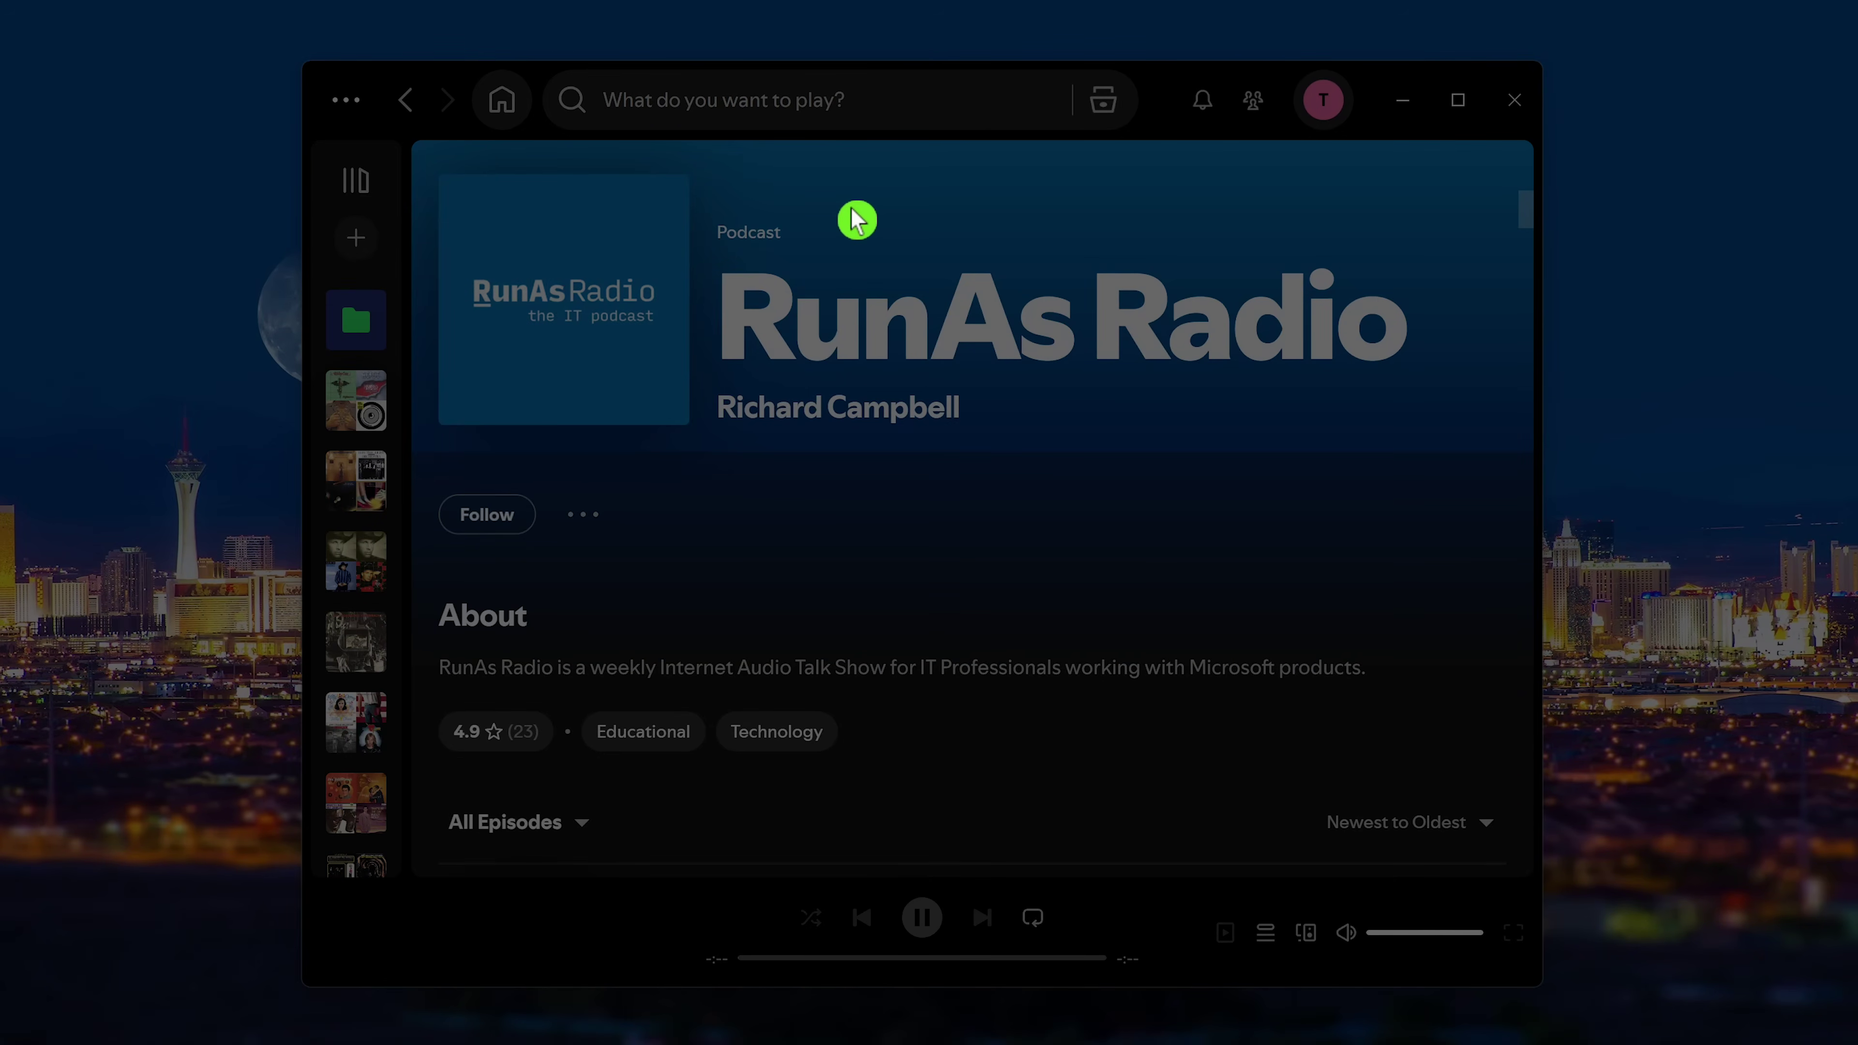
mouse_move(836, 198)
mouse_down()
mouse_move(764, 168)
mouse_move(641, 270)
mouse_move(651, 363)
mouse_move(1004, 532)
mouse_move(1202, 510)
mouse_move(1484, 324)
mouse_move(1069, 184)
mouse_move(844, 209)
mouse_up()
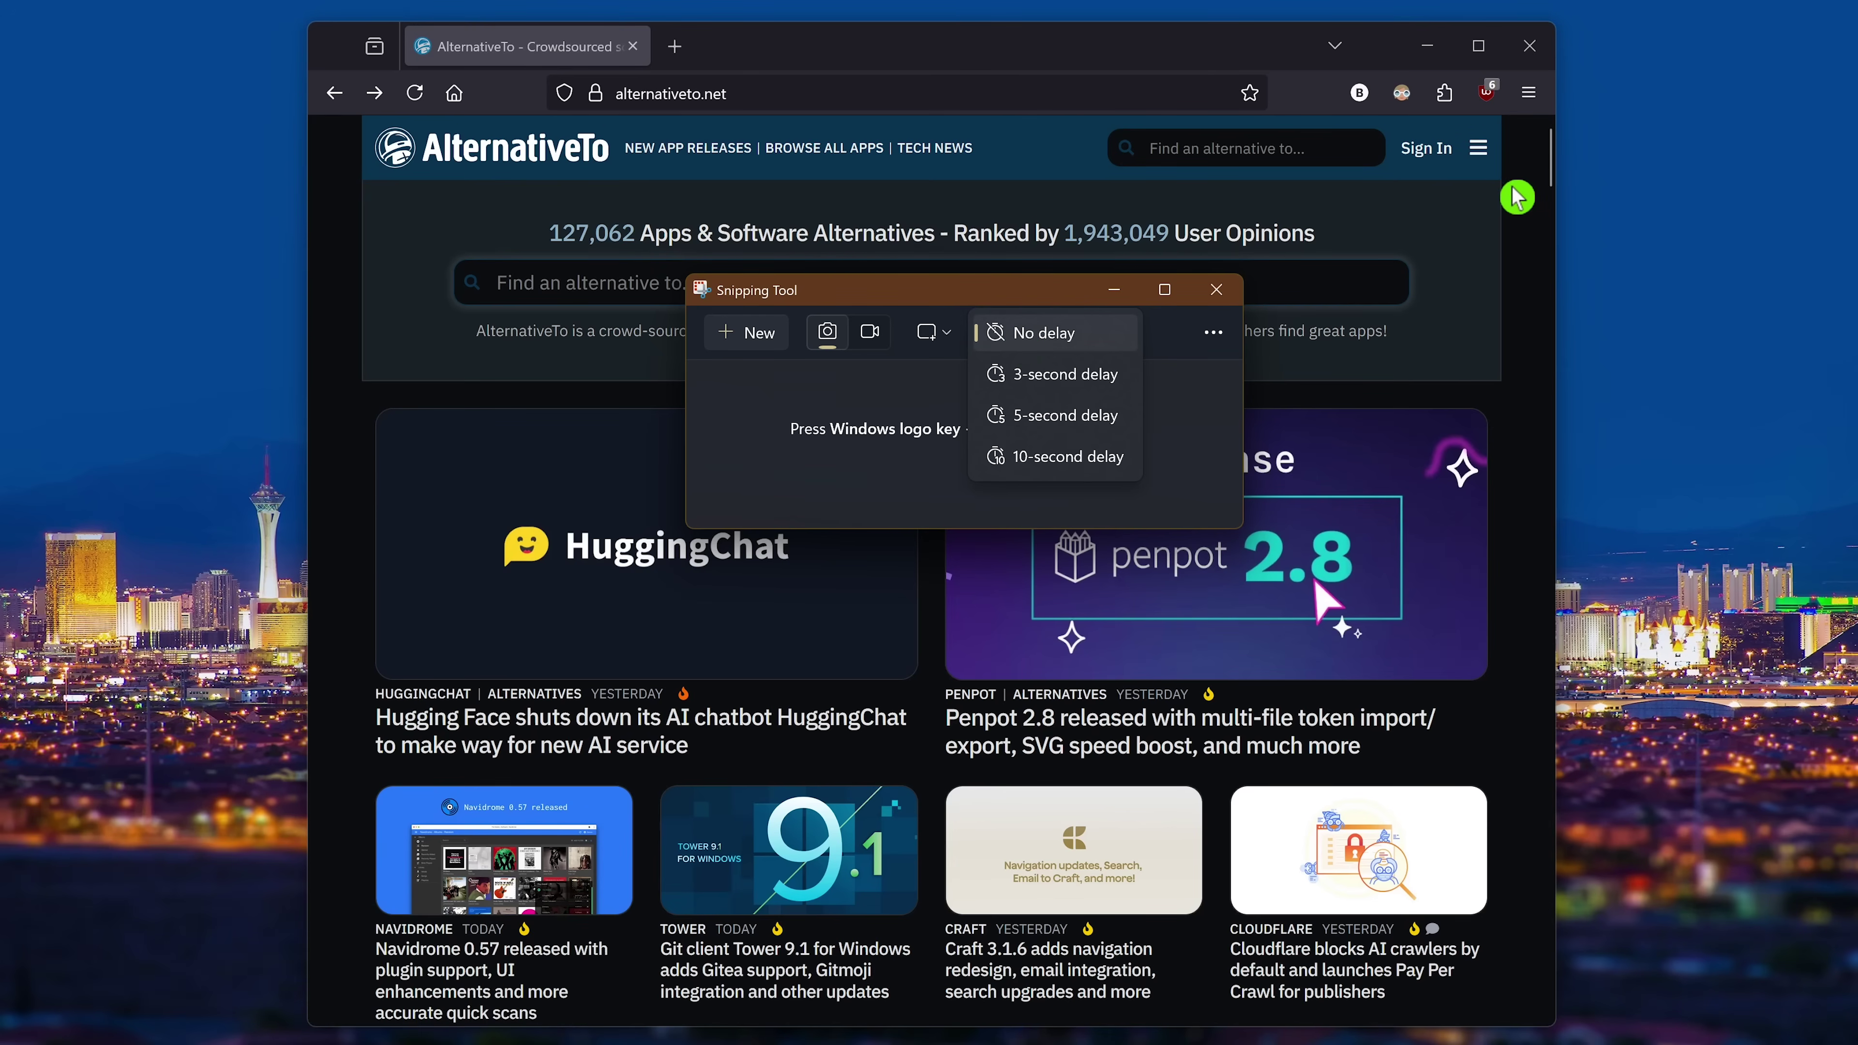
Open the AlternativeTo site menu so it appears in the capture
click(1478, 149)
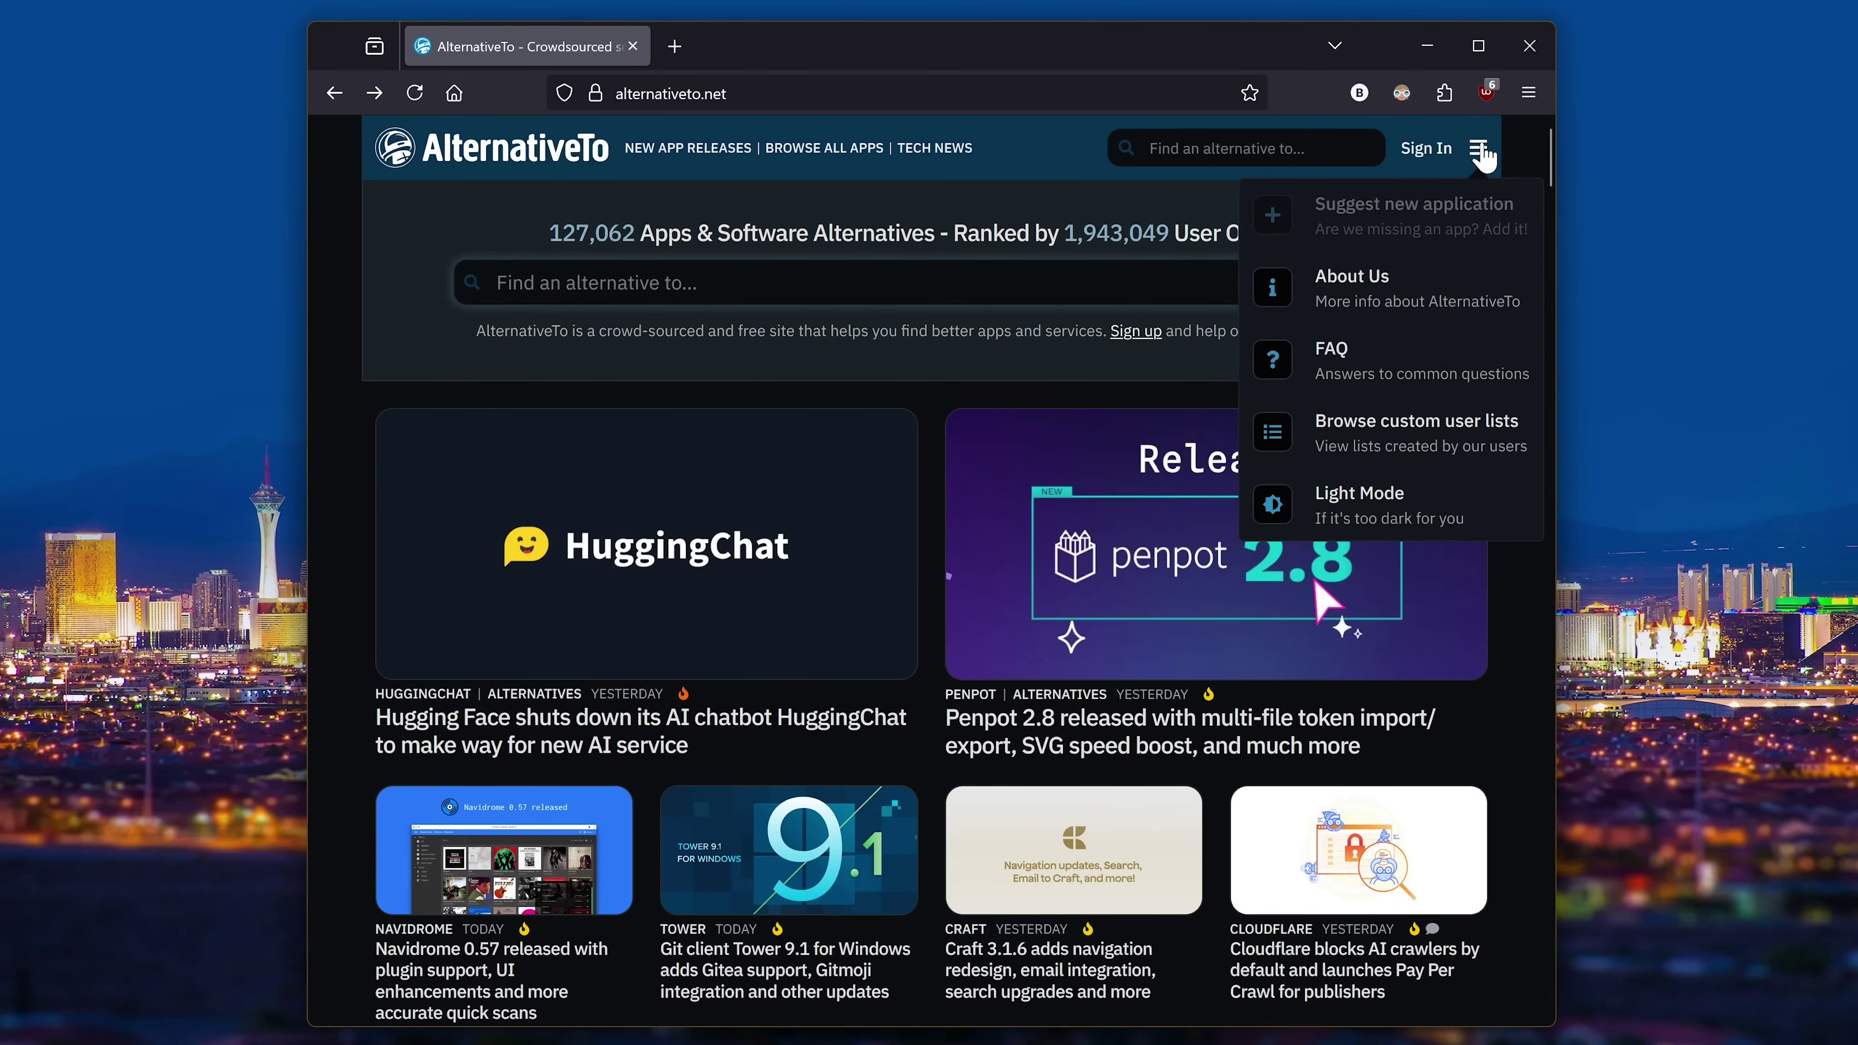
click(1195, 372)
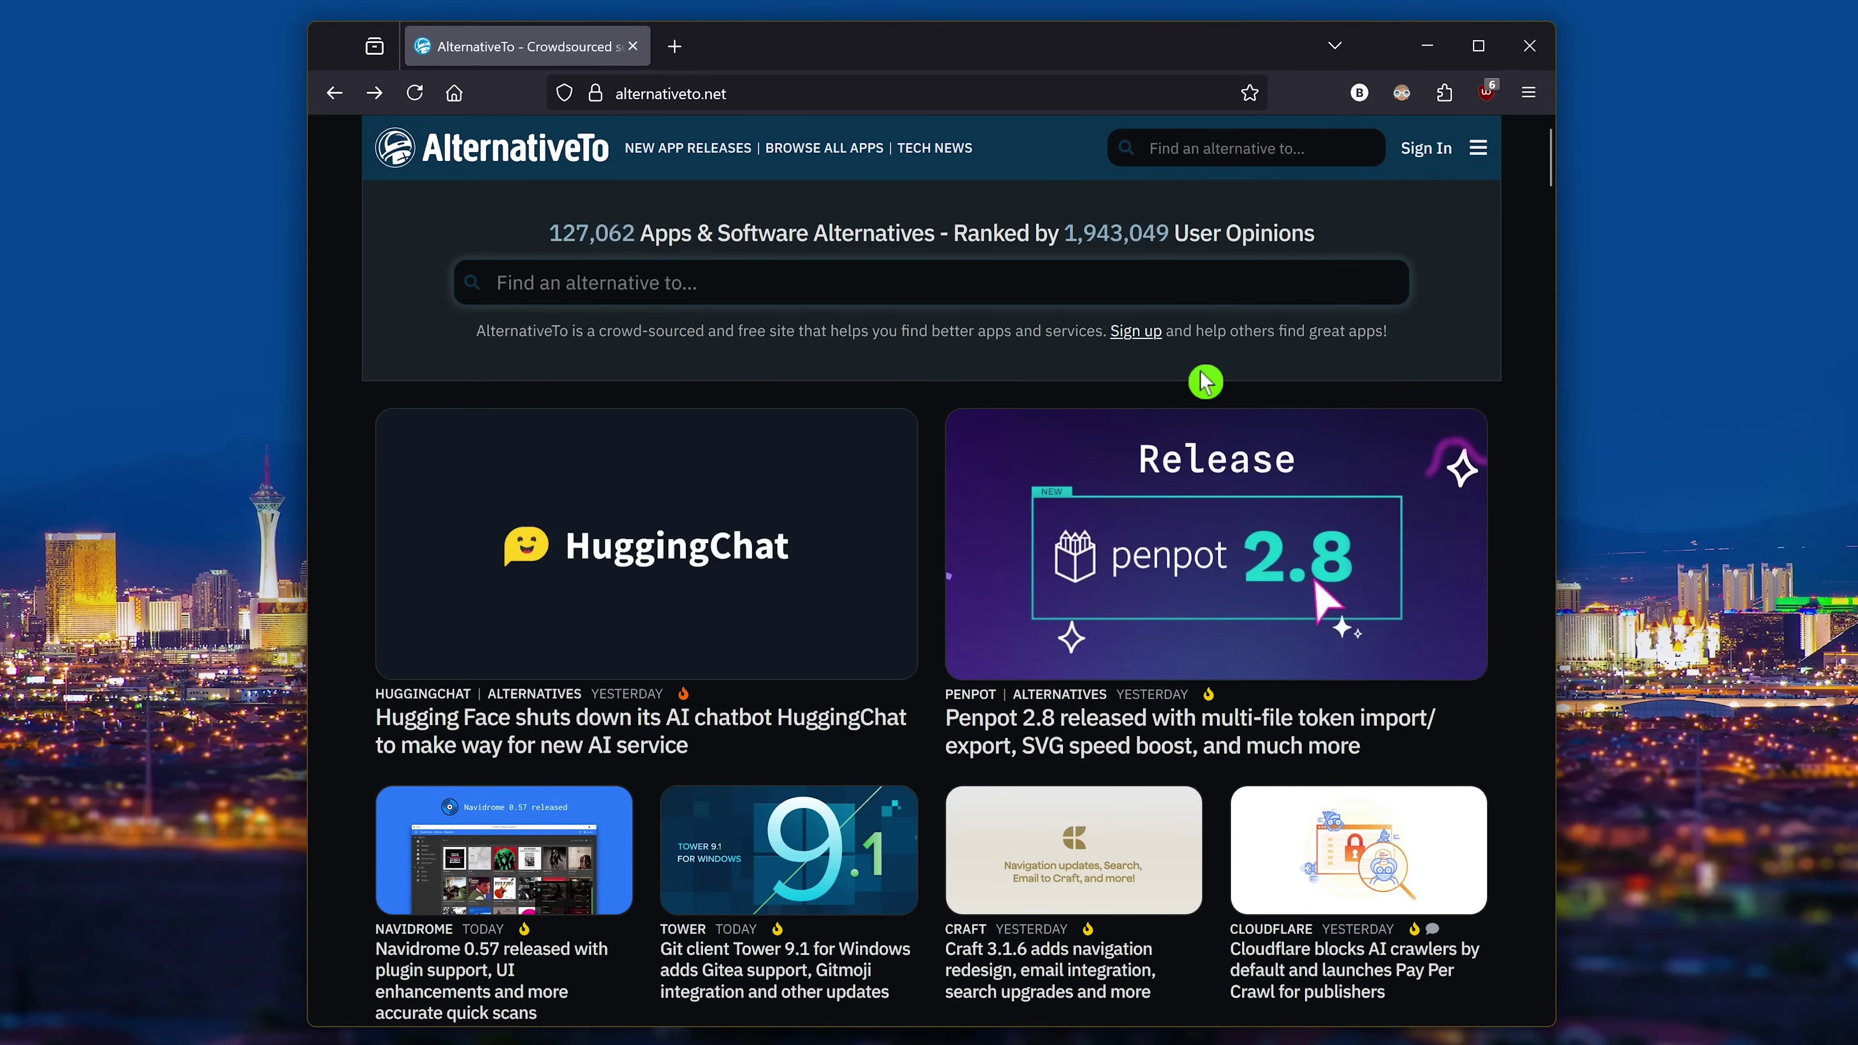
click(1478, 148)
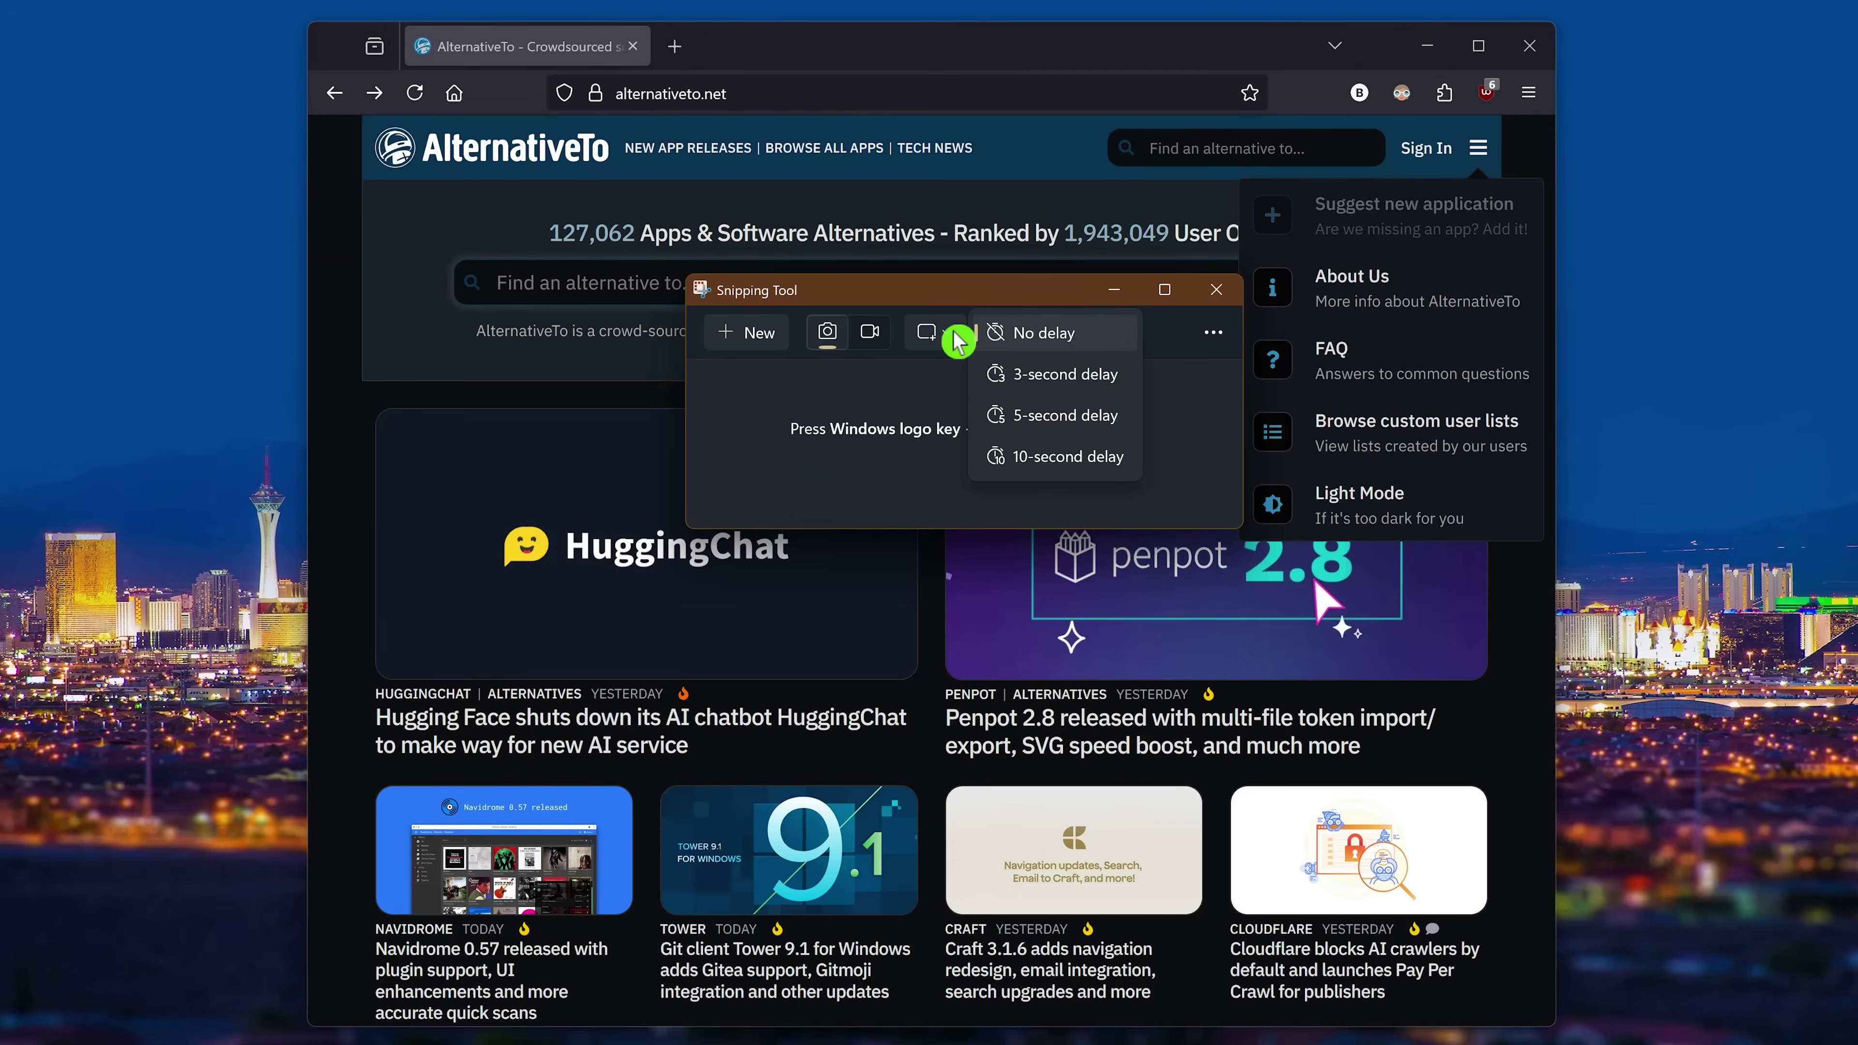
Set Window mode with a 5-second delay and capture the browser window with its menu open
click(951, 340)
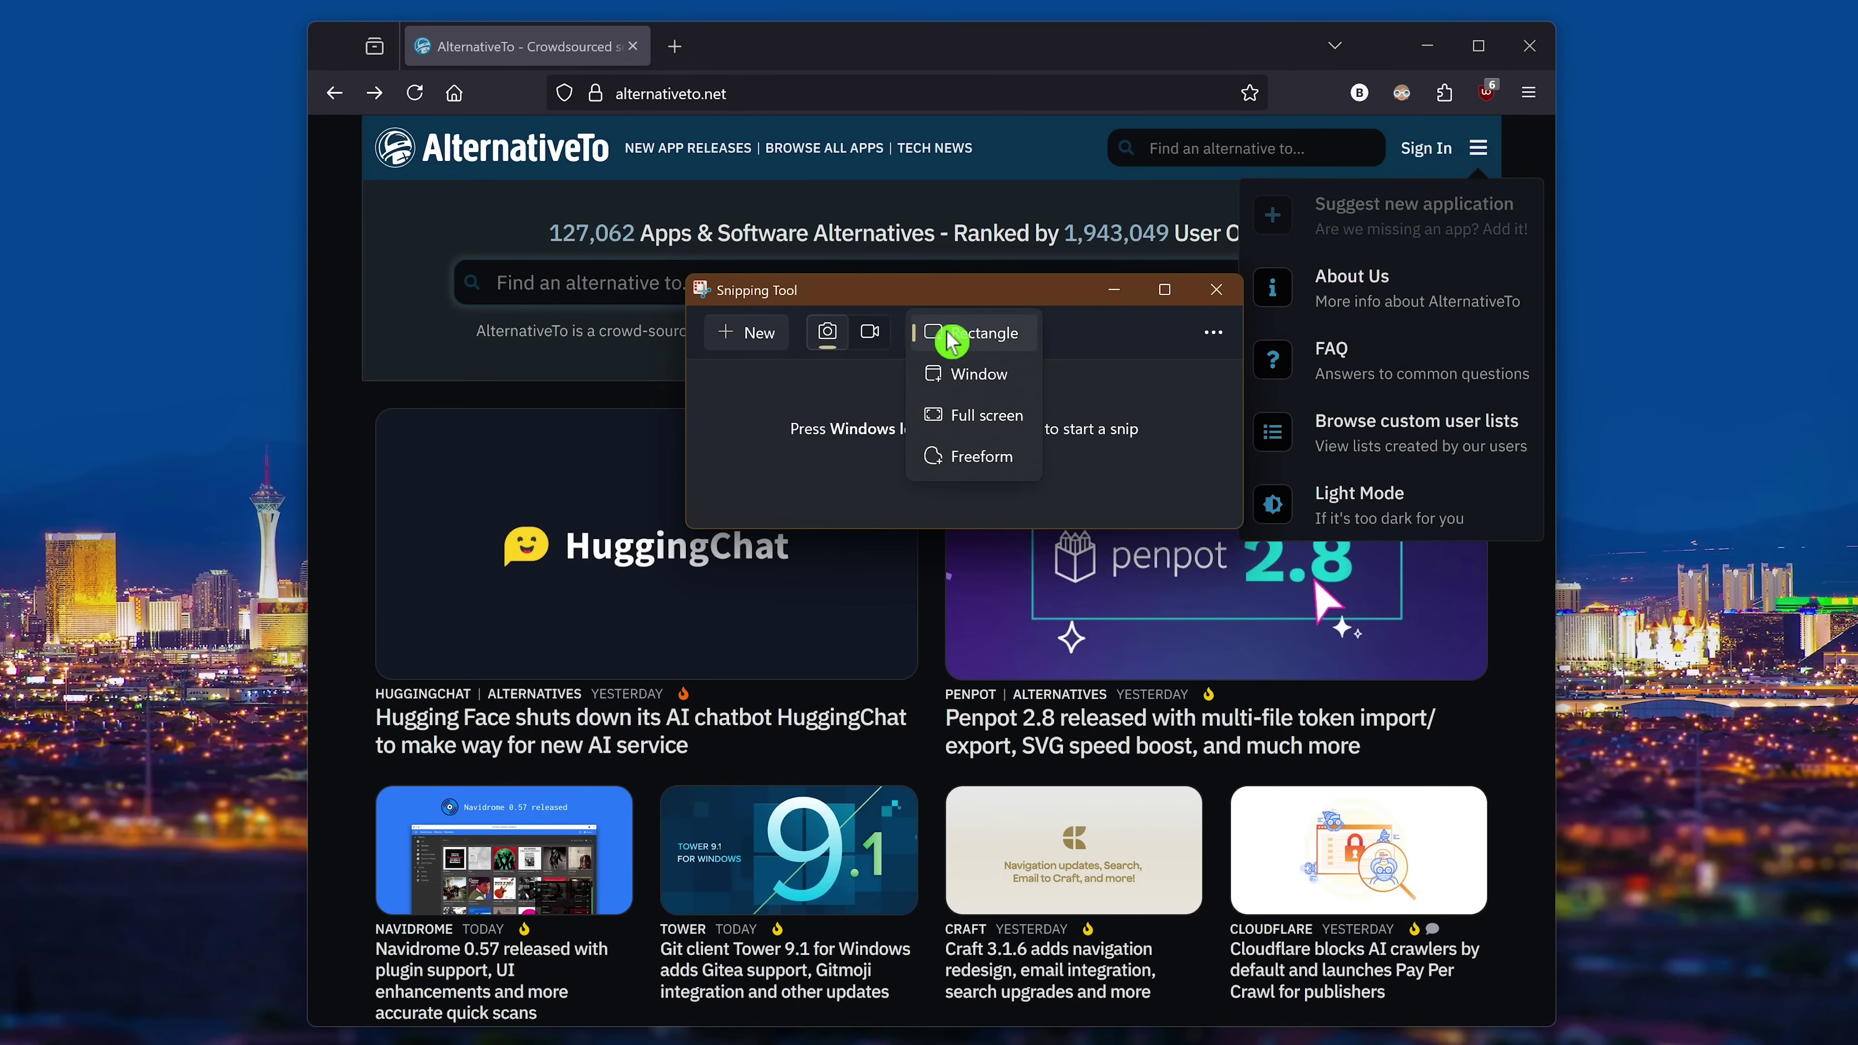
click(972, 381)
click(1001, 333)
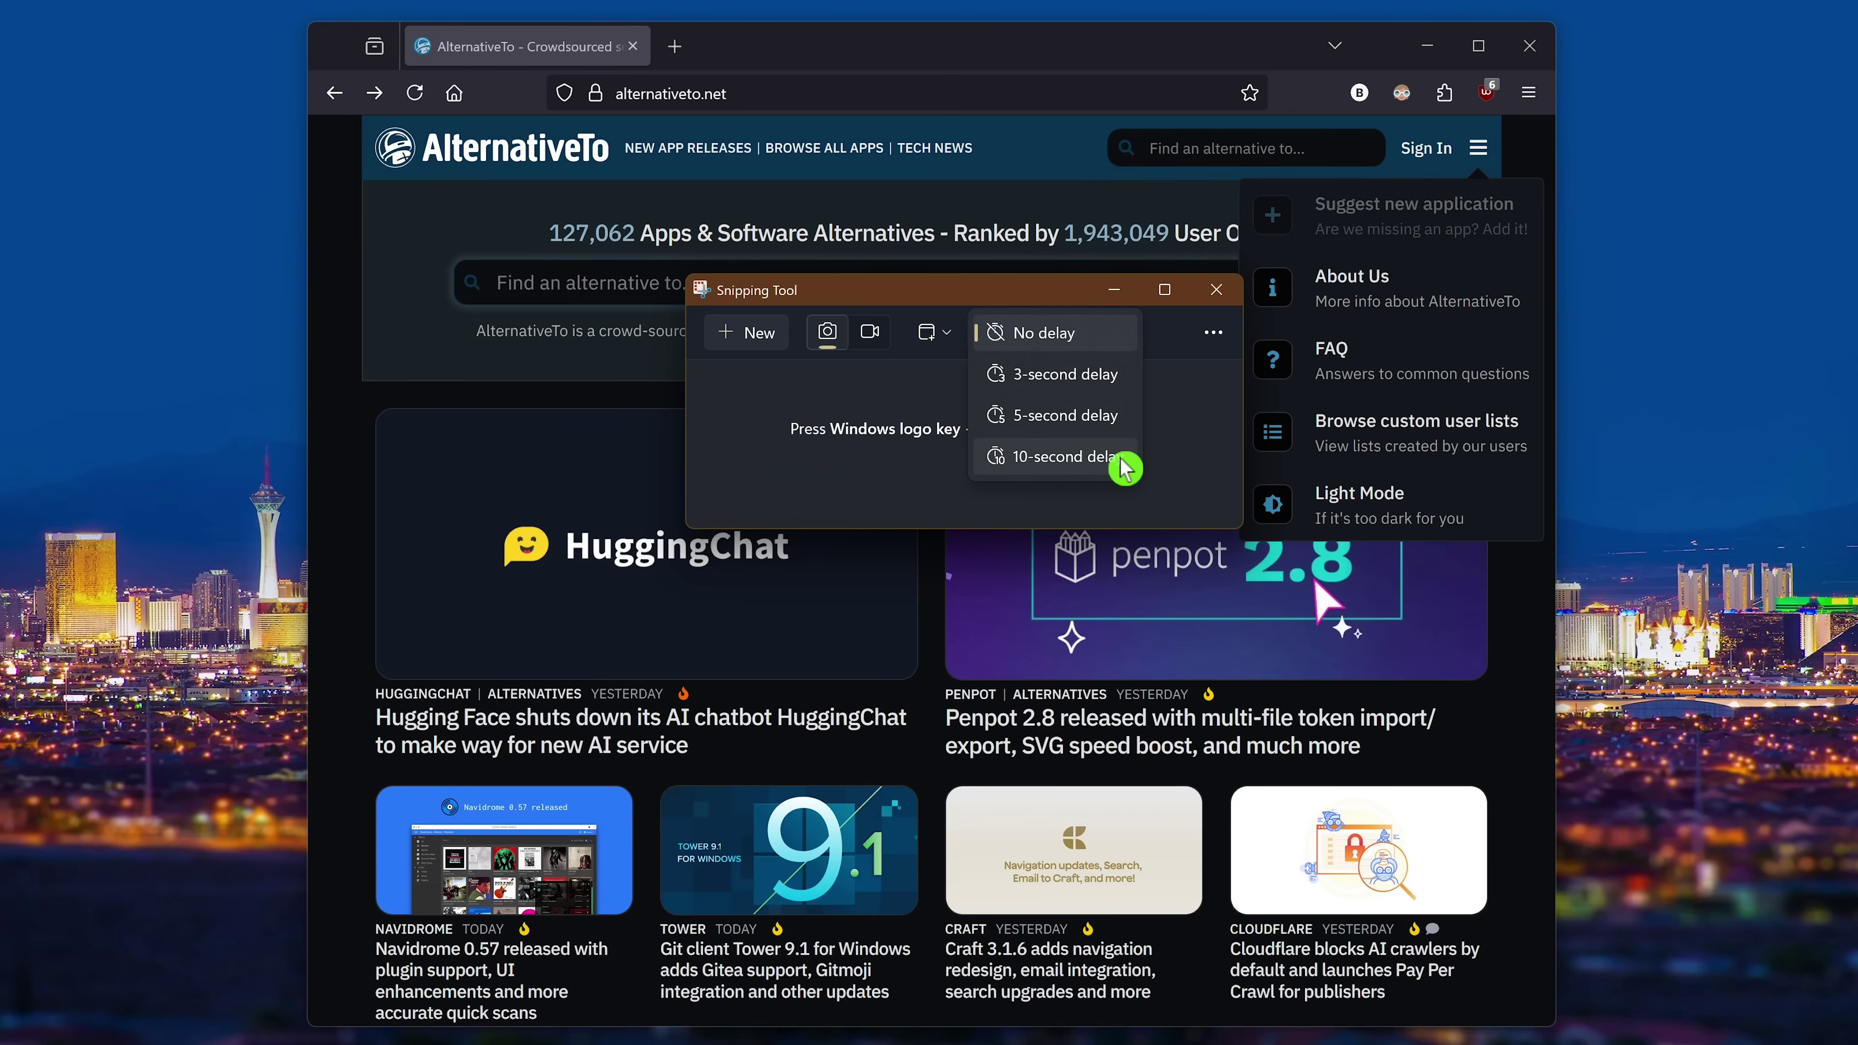
click(1111, 423)
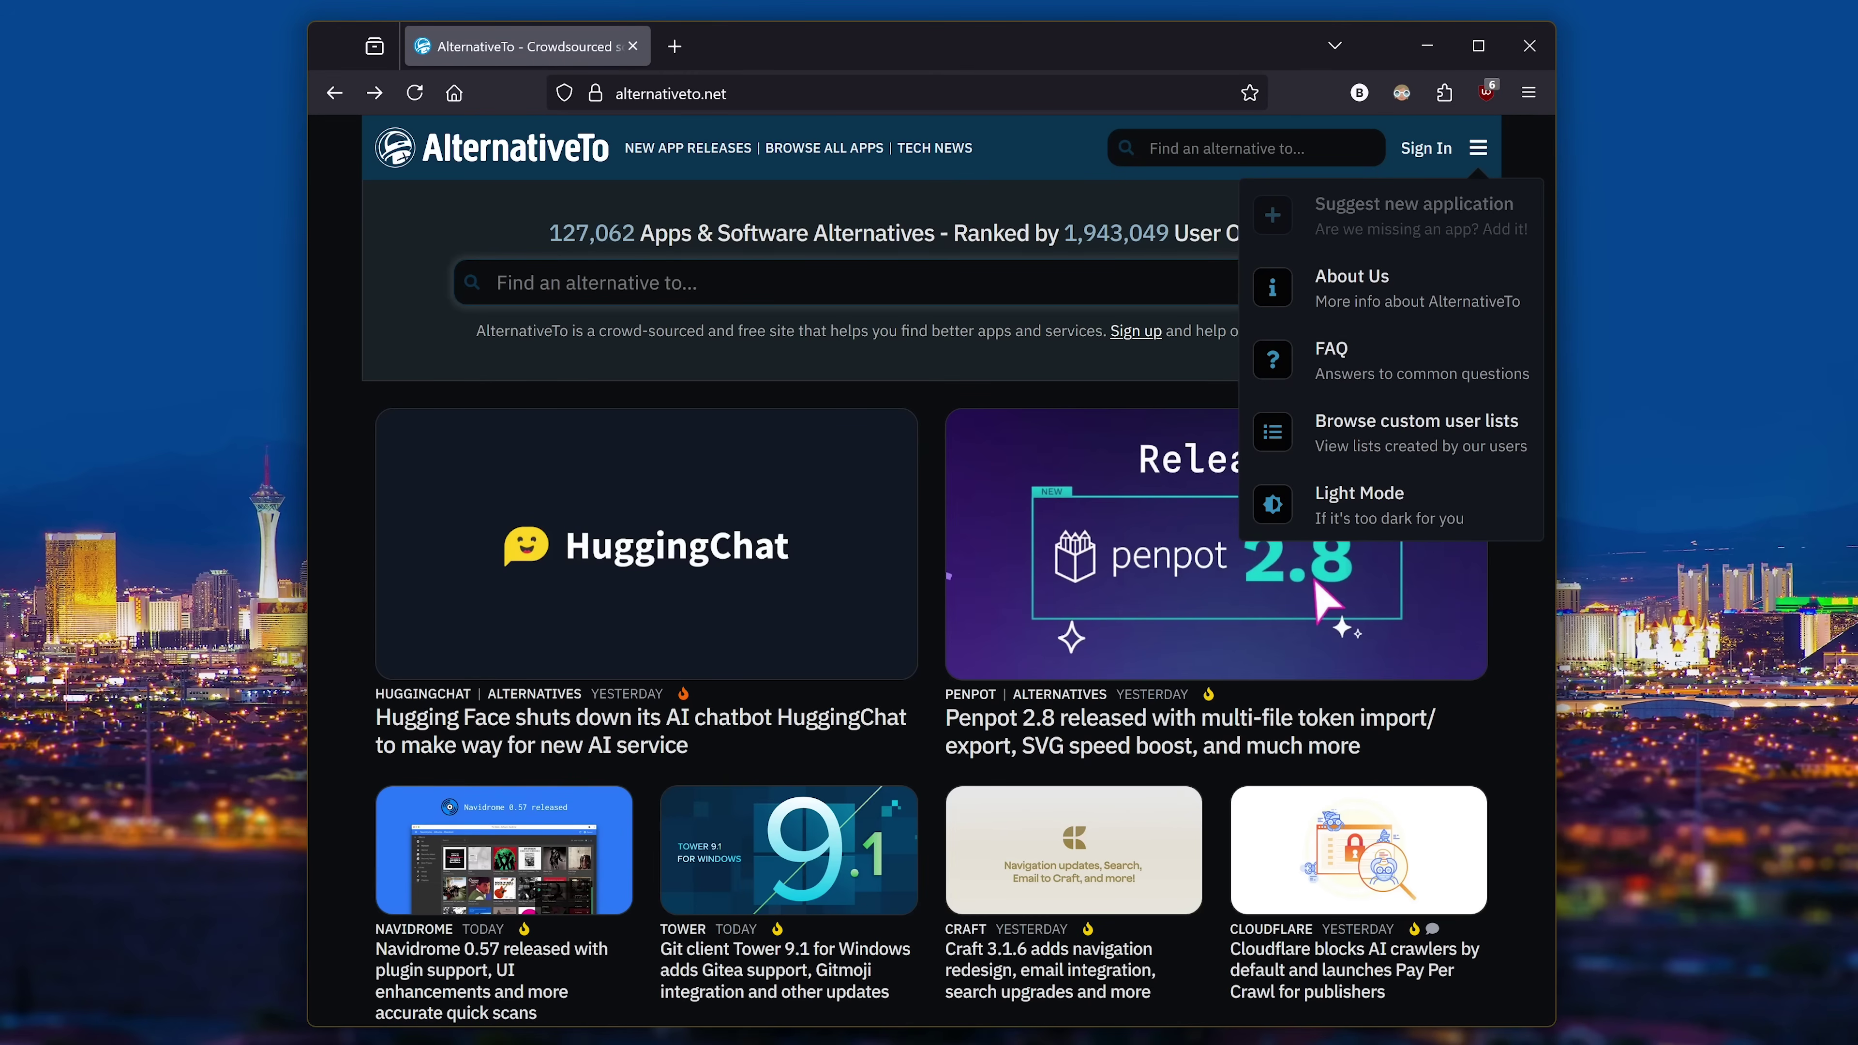
key(super+shift+s)
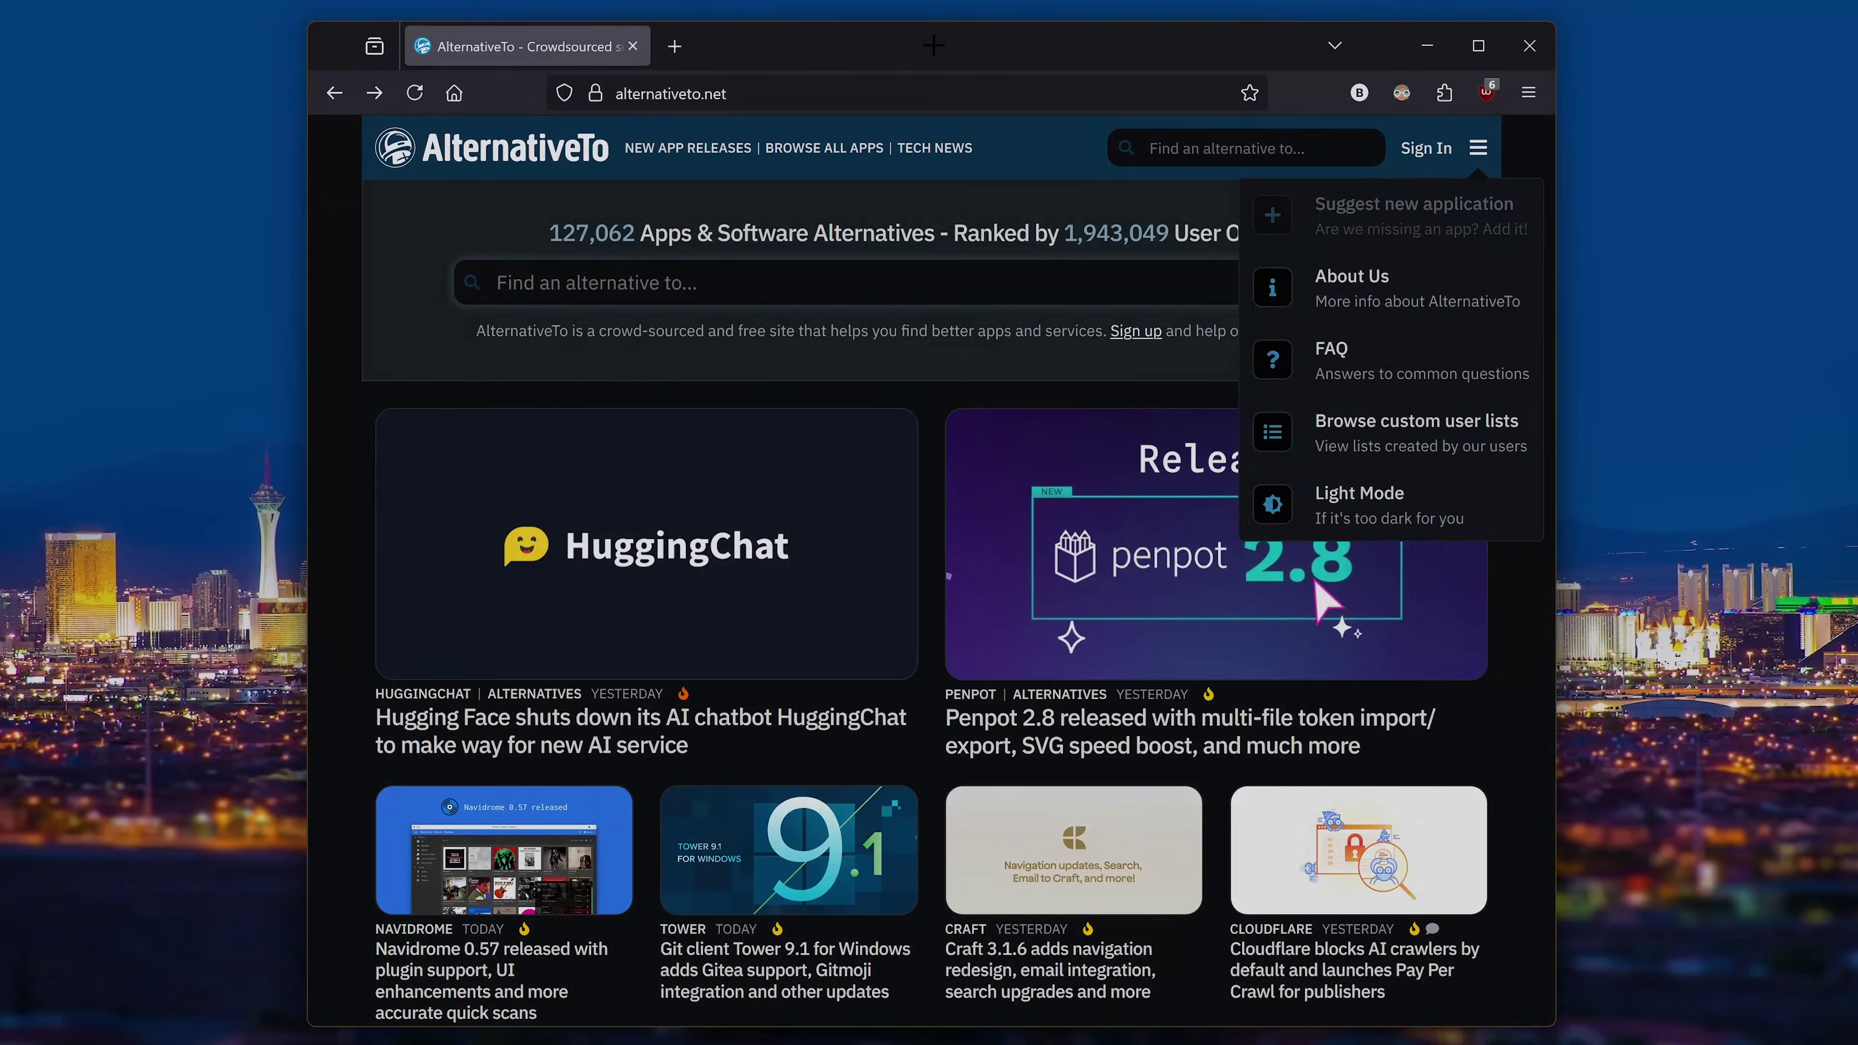
click(949, 58)
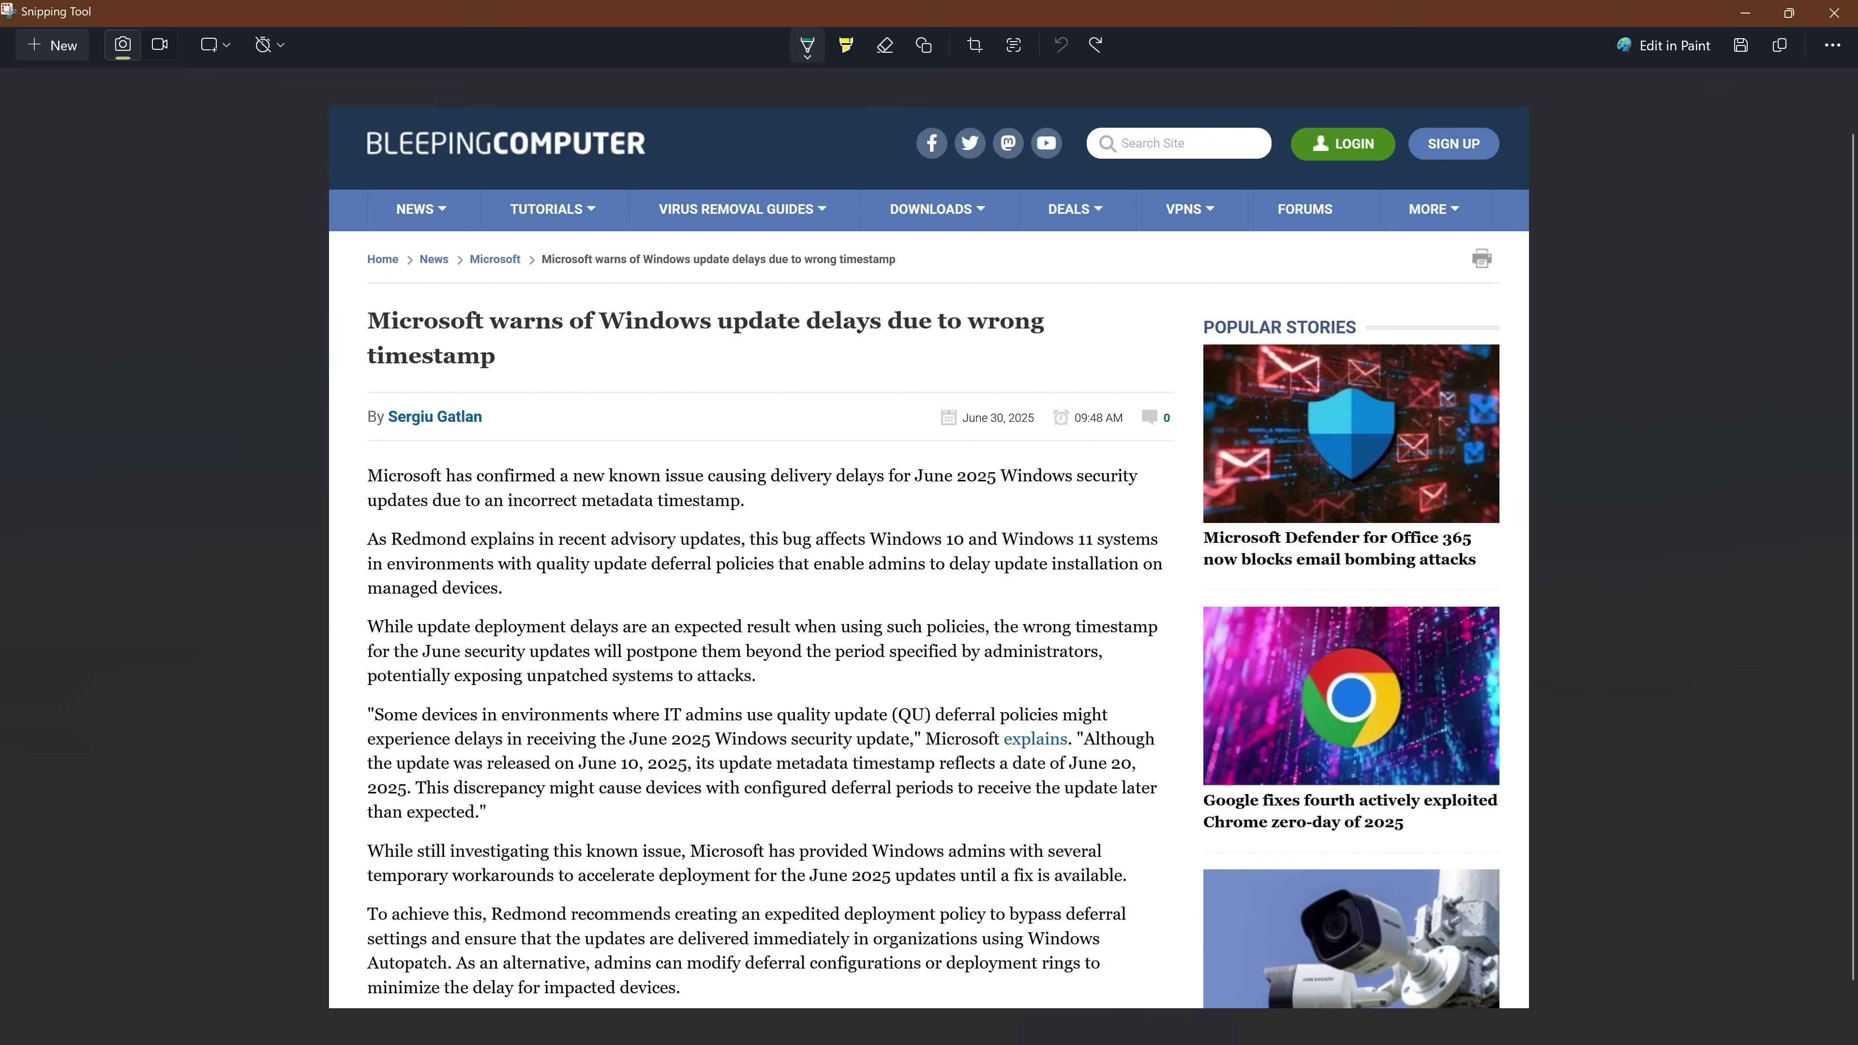
Adjust the ballpoint pen size, switch it to gold, and draw an M beside the BLEEPINGCOMPUTER logo
click(808, 52)
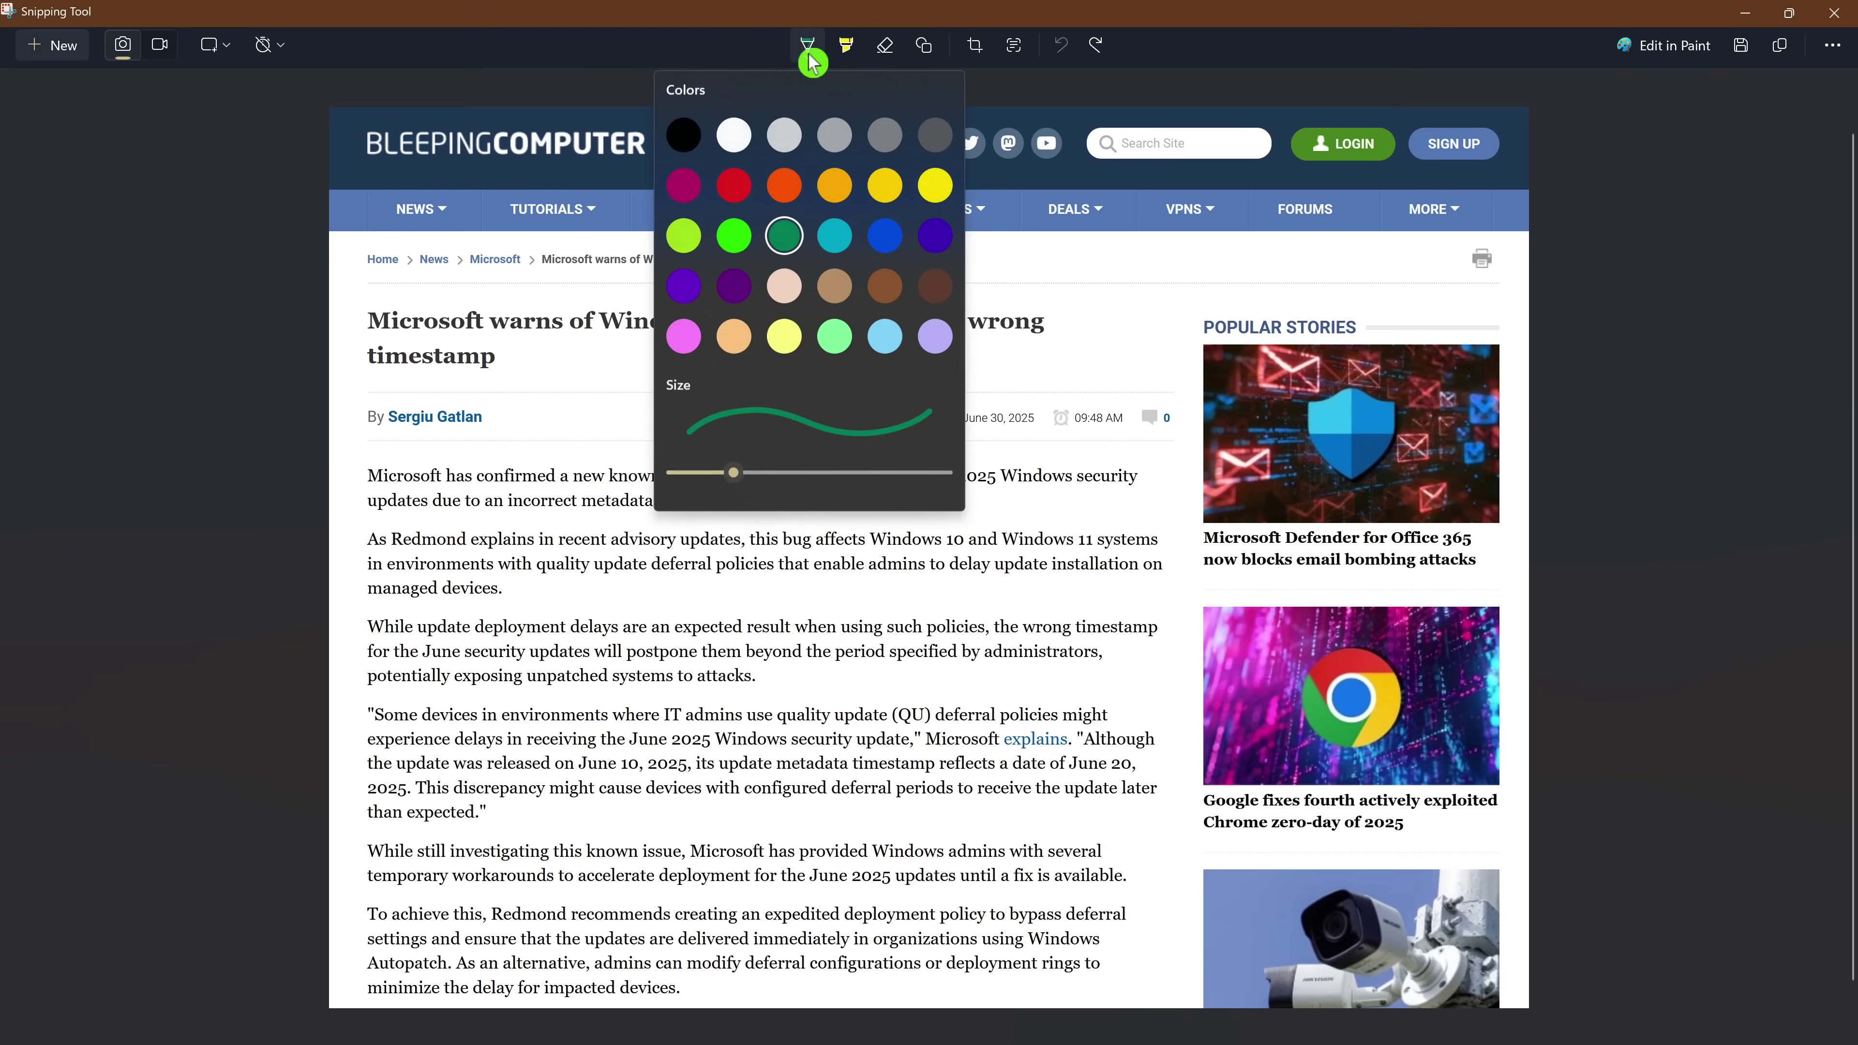
mouse_move(747, 479)
mouse_down()
mouse_move(804, 485)
mouse_move(761, 483)
mouse_up()
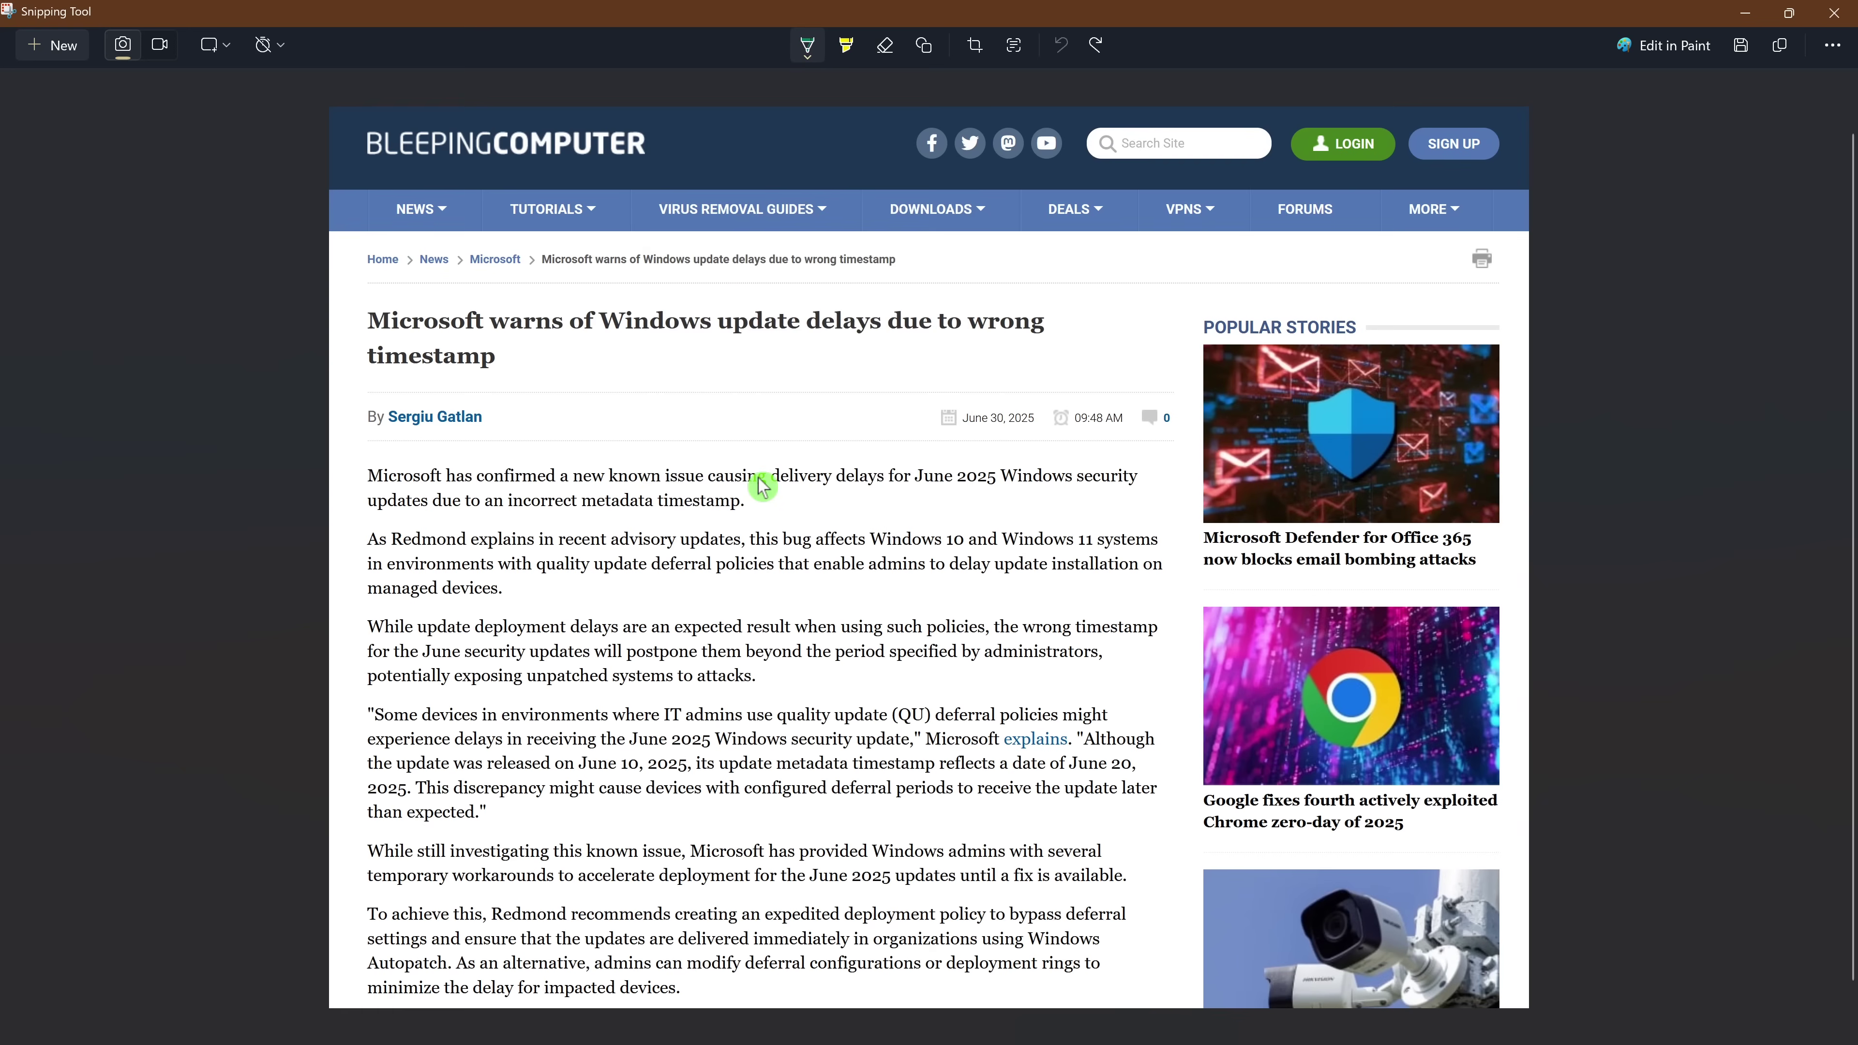
click(809, 53)
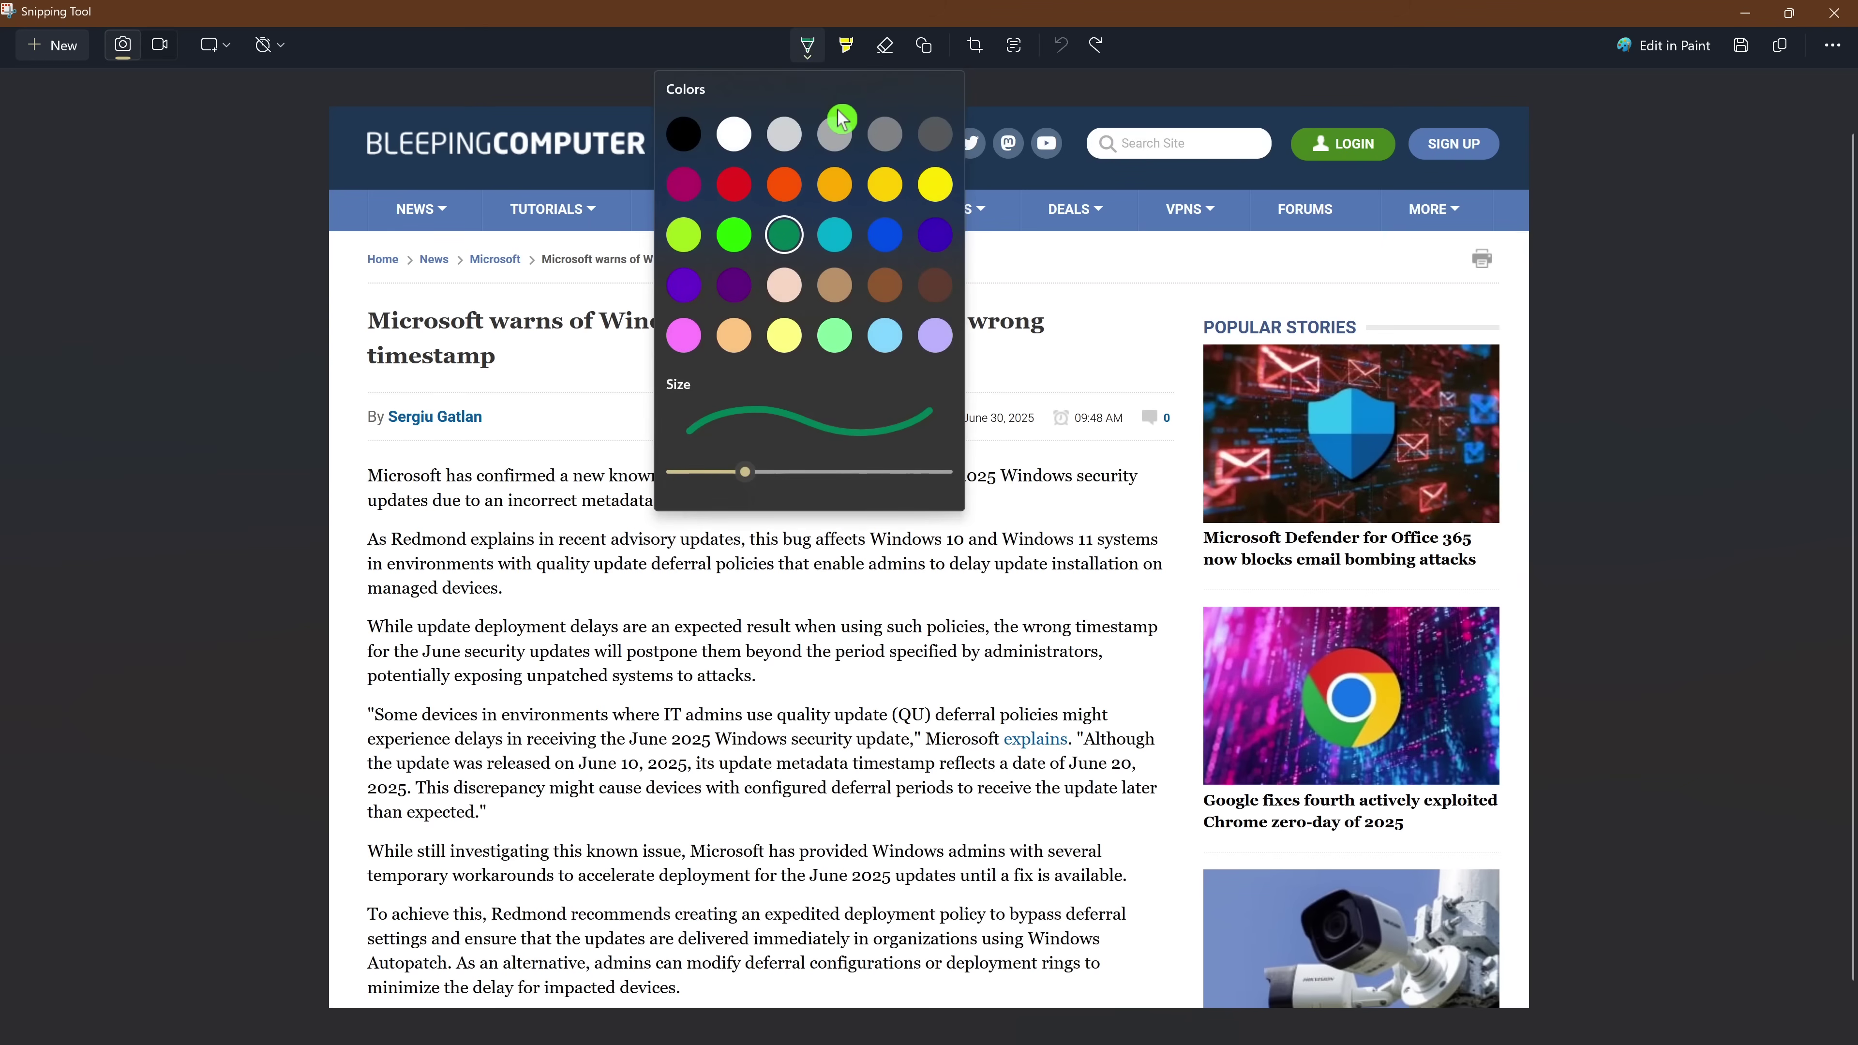
click(885, 184)
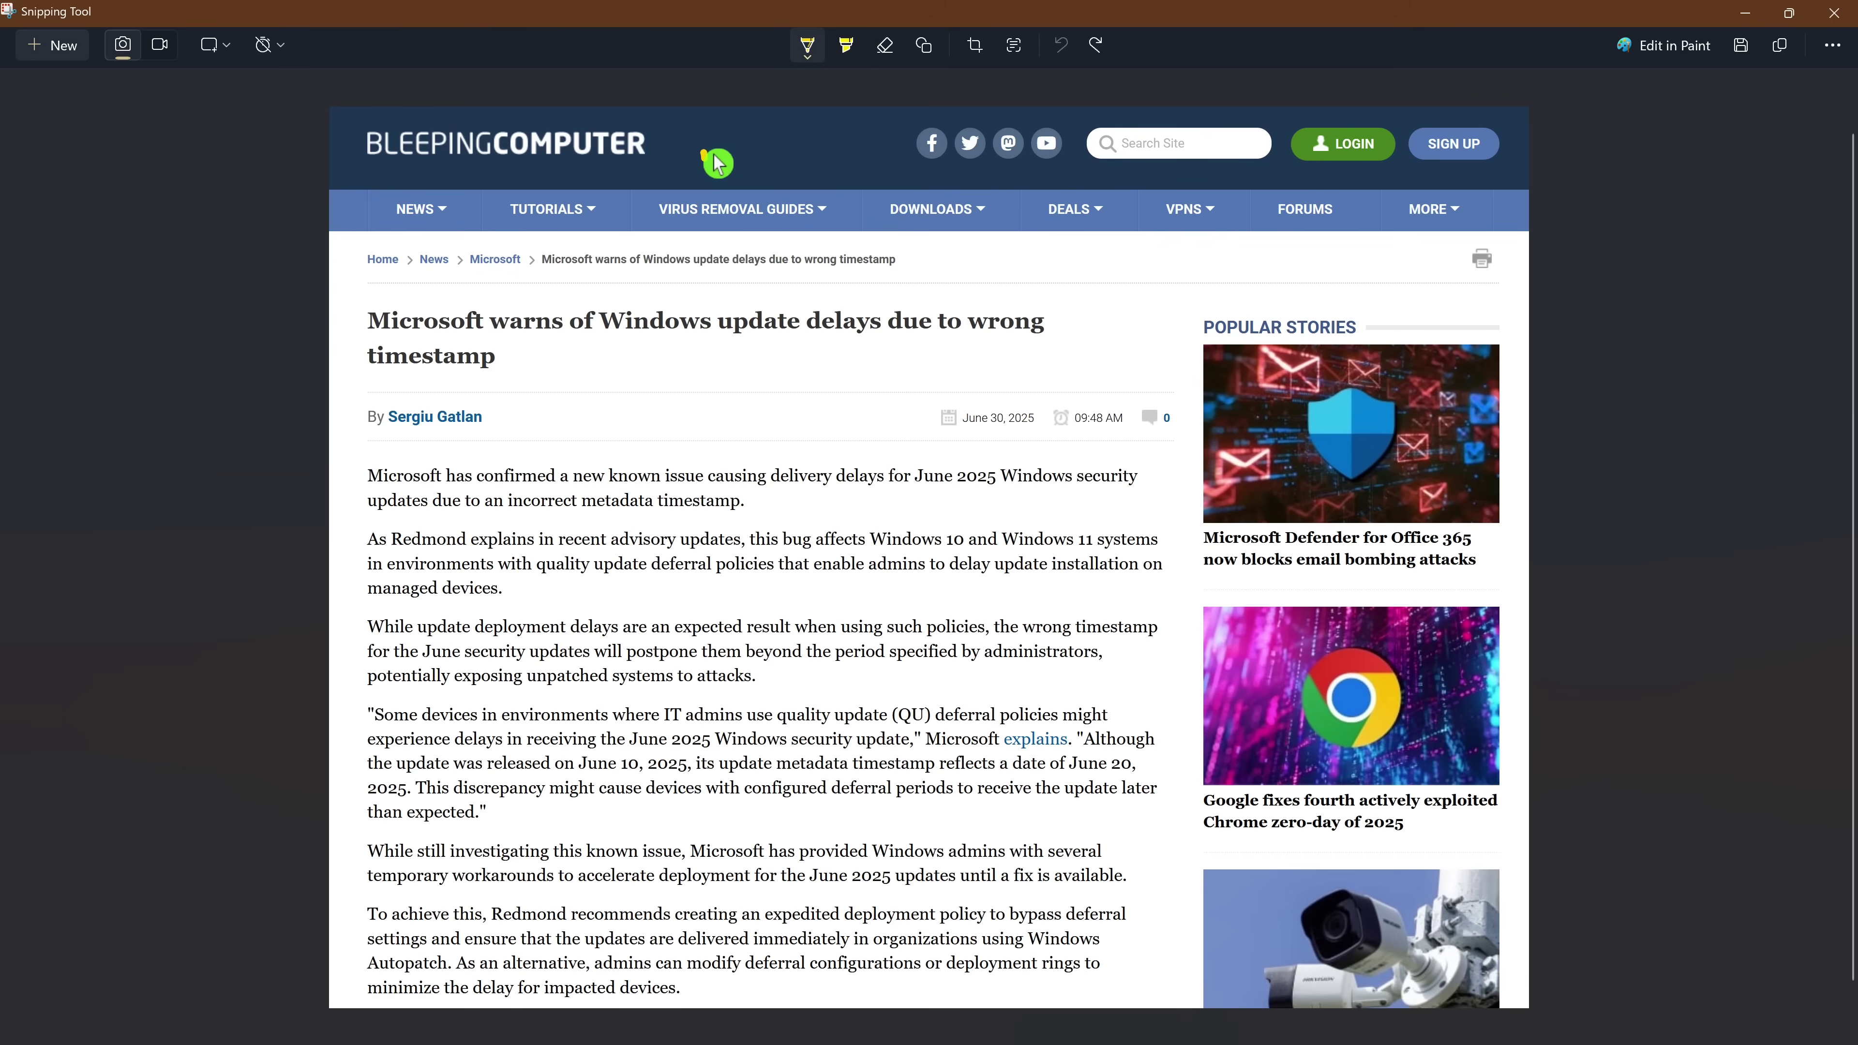
mouse_move(704, 161)
mouse_down()
mouse_move(741, 116)
mouse_move(747, 152)
mouse_up()
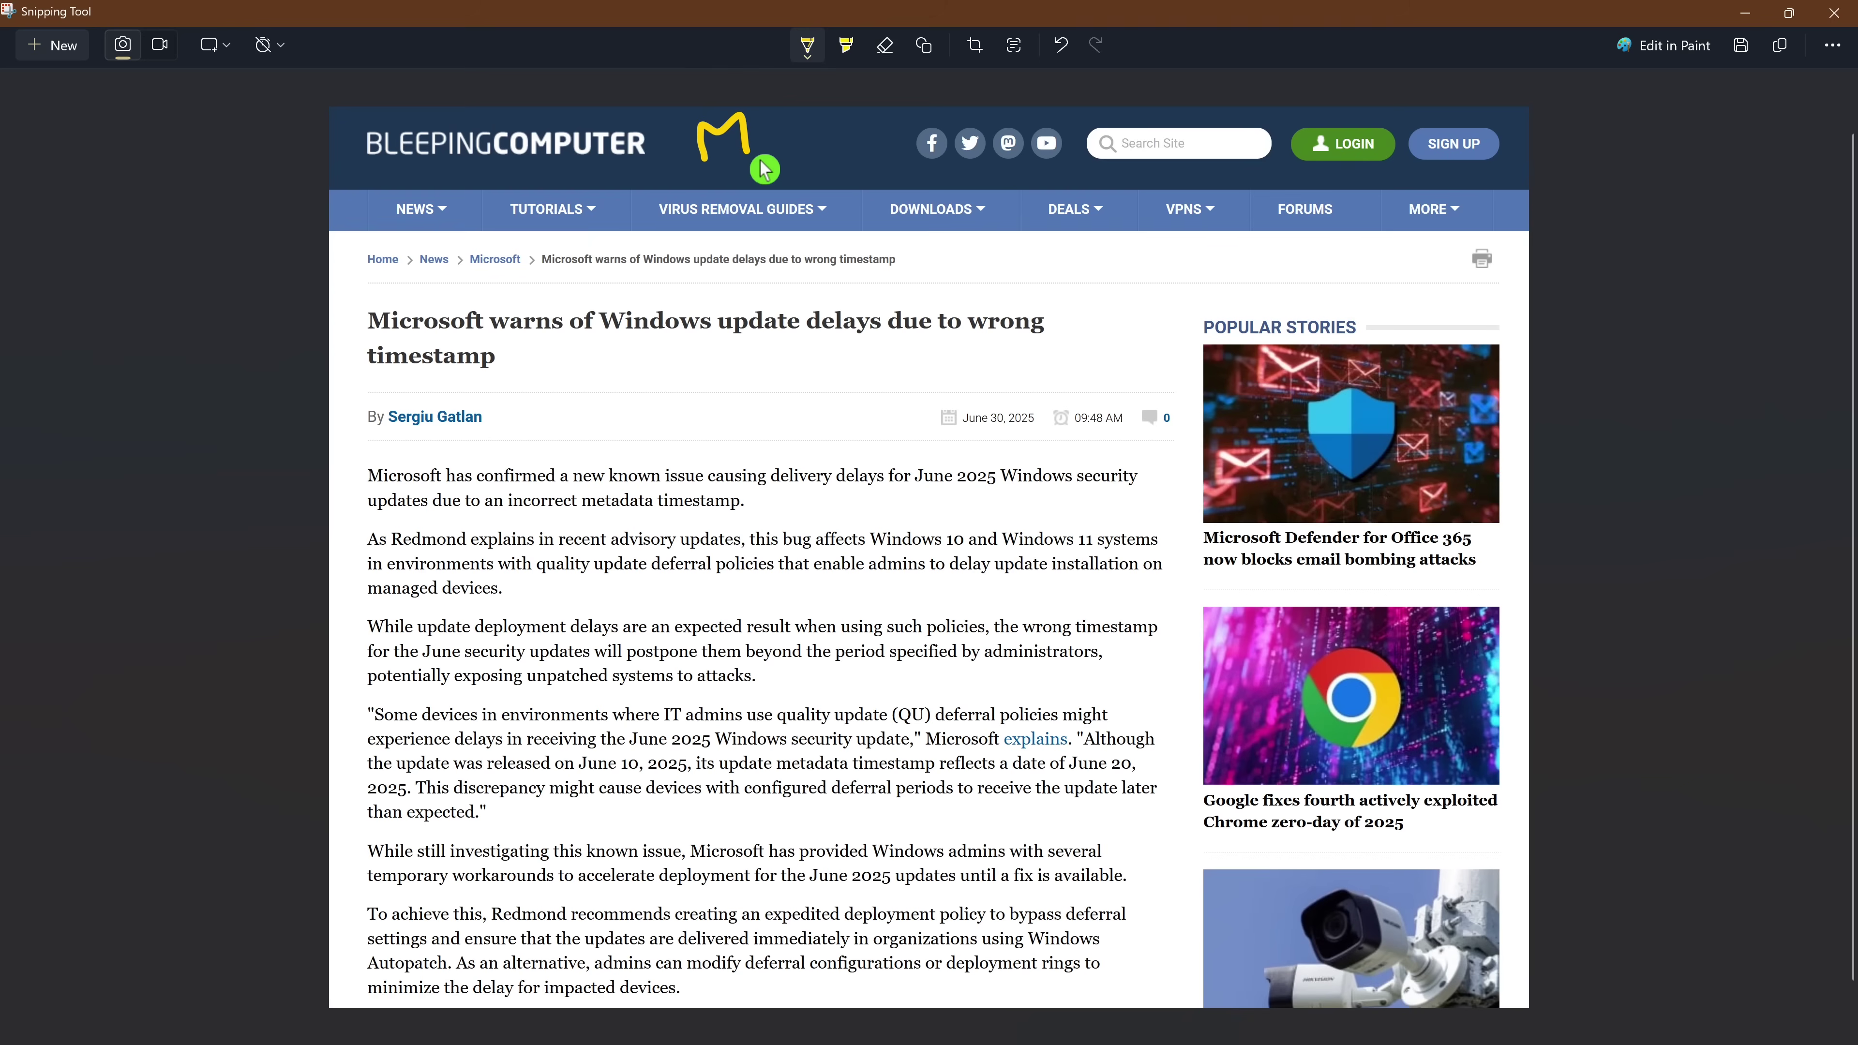
Box the headline in yellow, widen it to include 'wrong', and undo the stray paragraph loop
mouse_move(338, 280)
mouse_down()
mouse_move(363, 363)
mouse_move(547, 388)
mouse_move(919, 397)
mouse_move(1086, 357)
mouse_move(1079, 310)
mouse_move(1009, 293)
mouse_move(352, 291)
mouse_up()
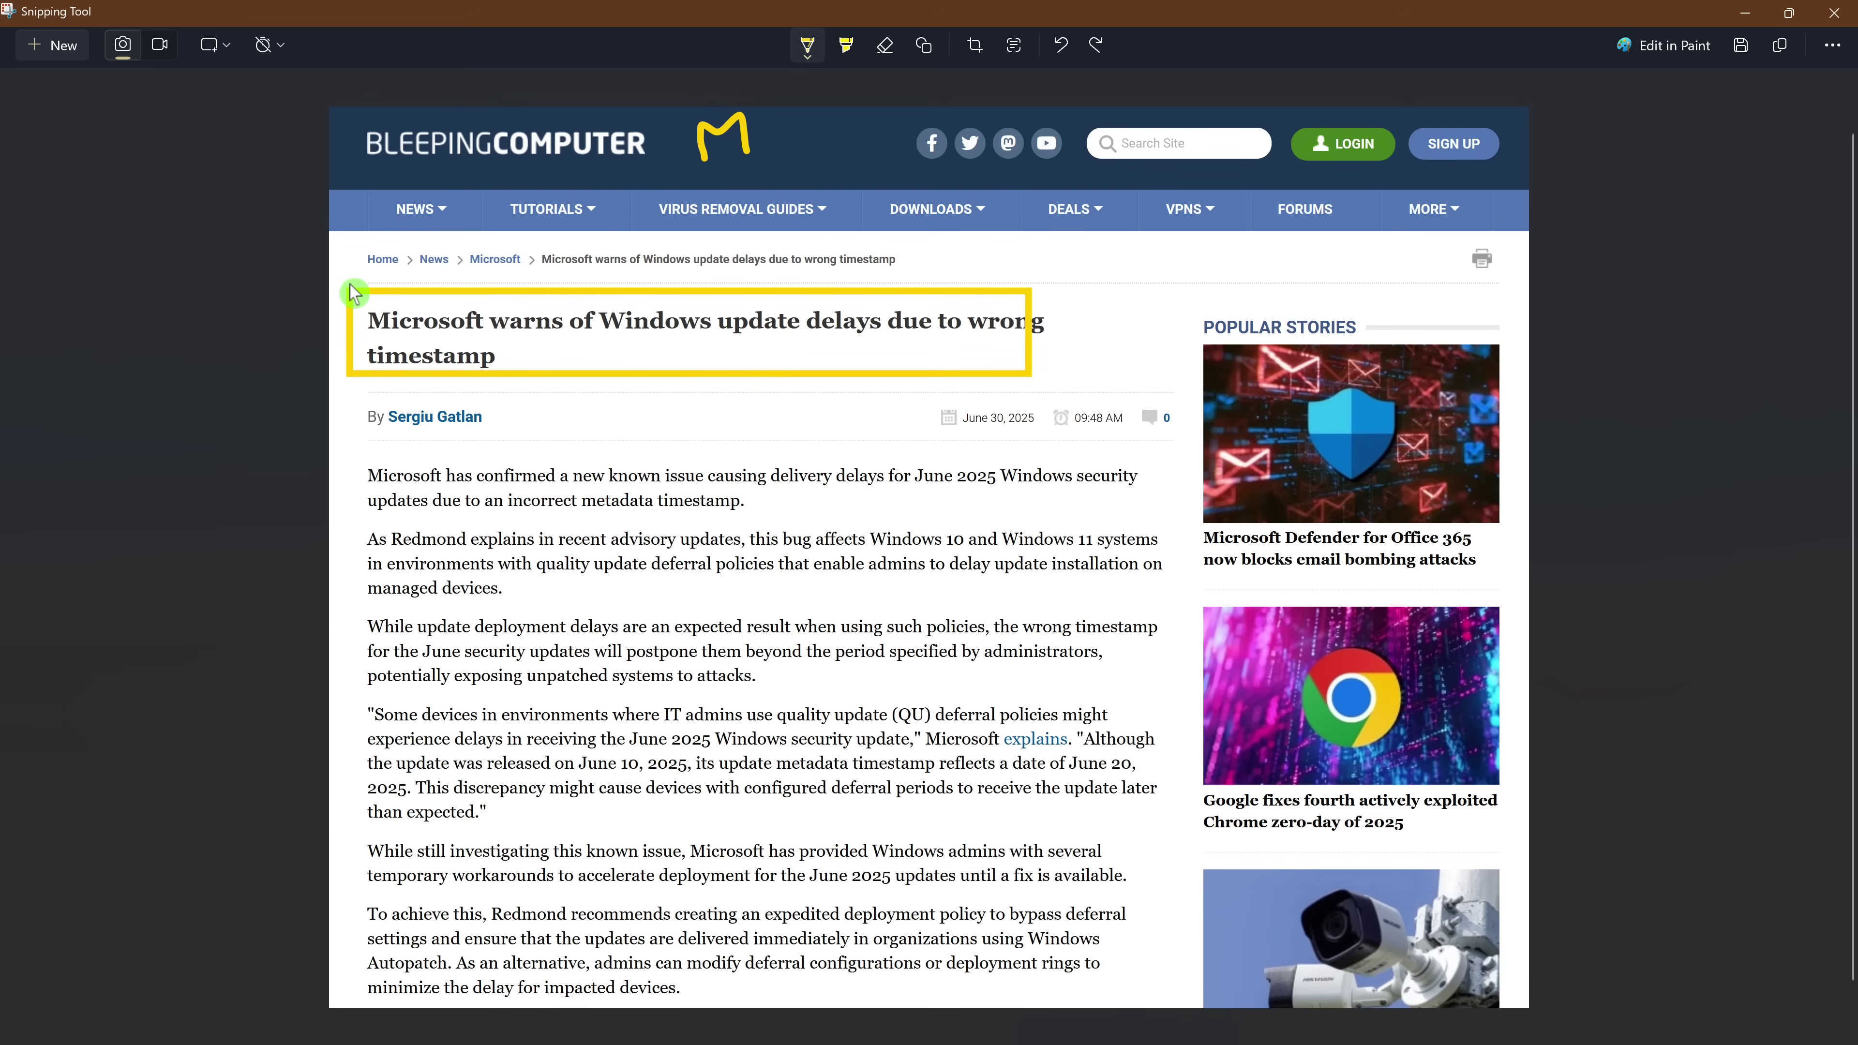
drag(352, 291, 351, 291)
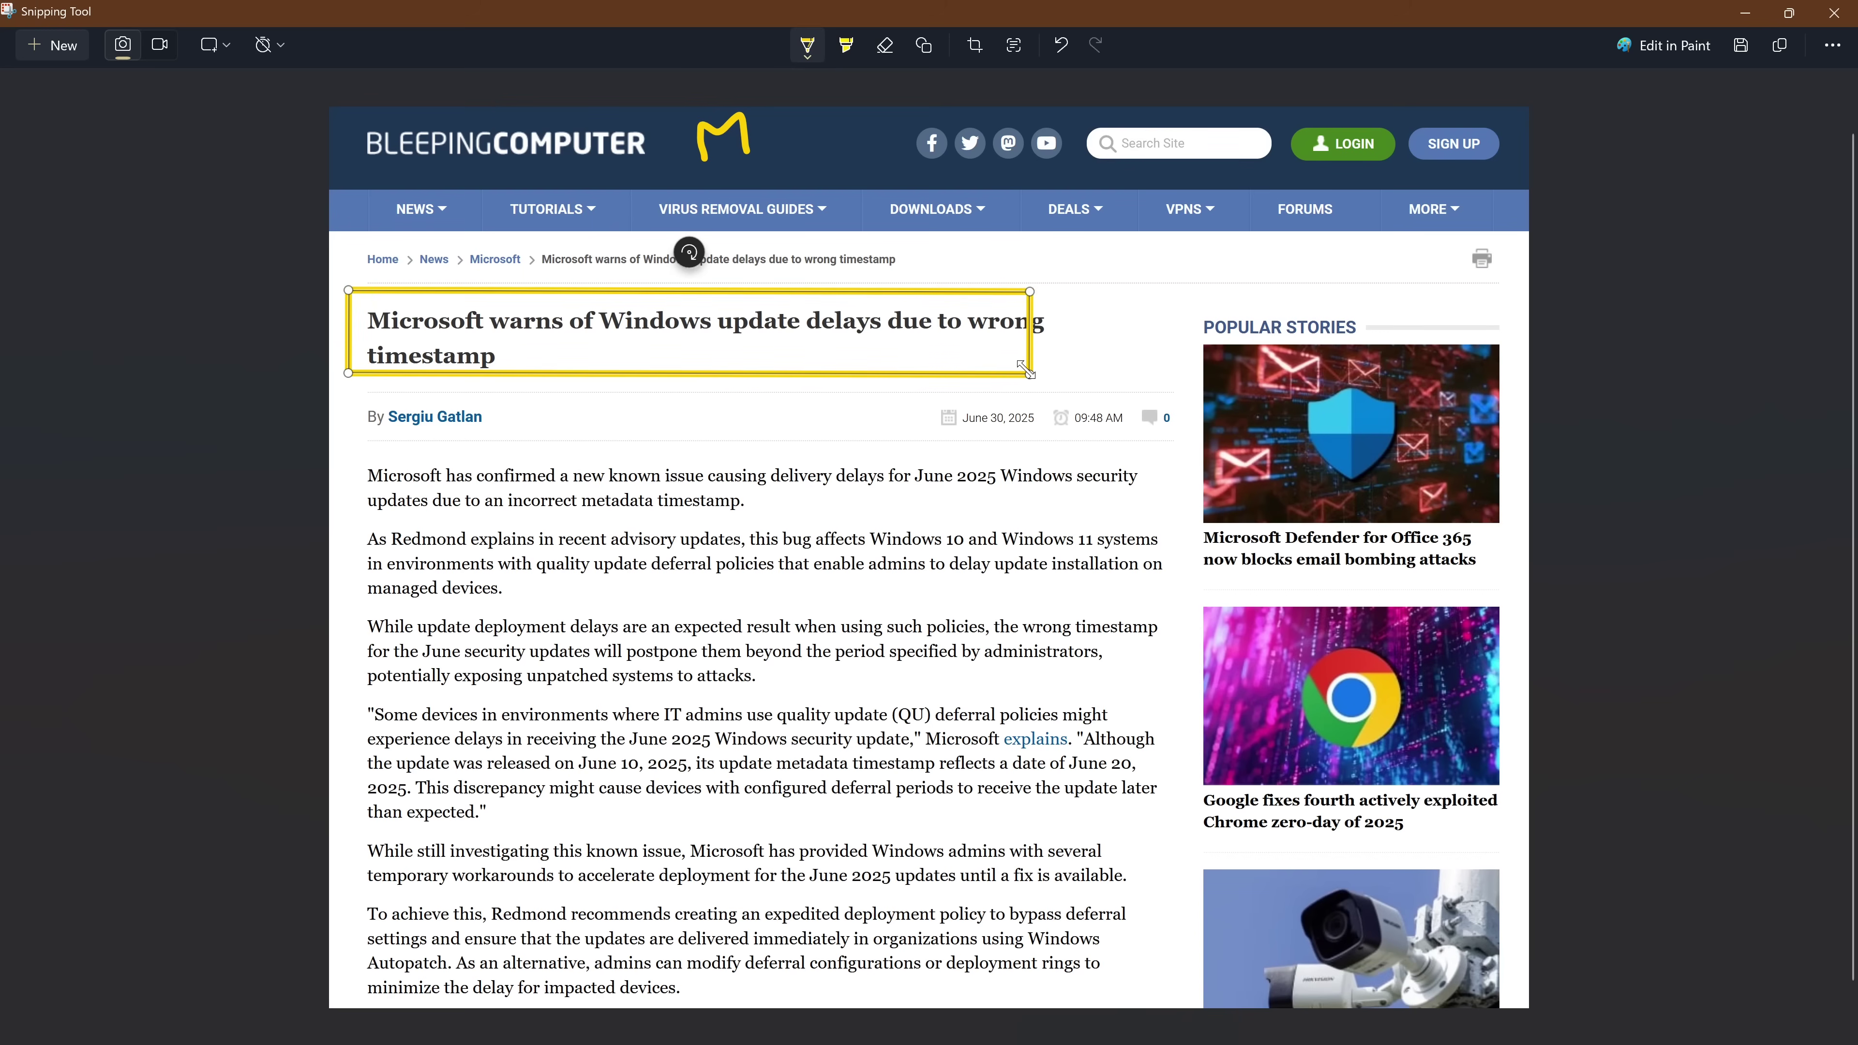
drag(1024, 367, 1065, 371)
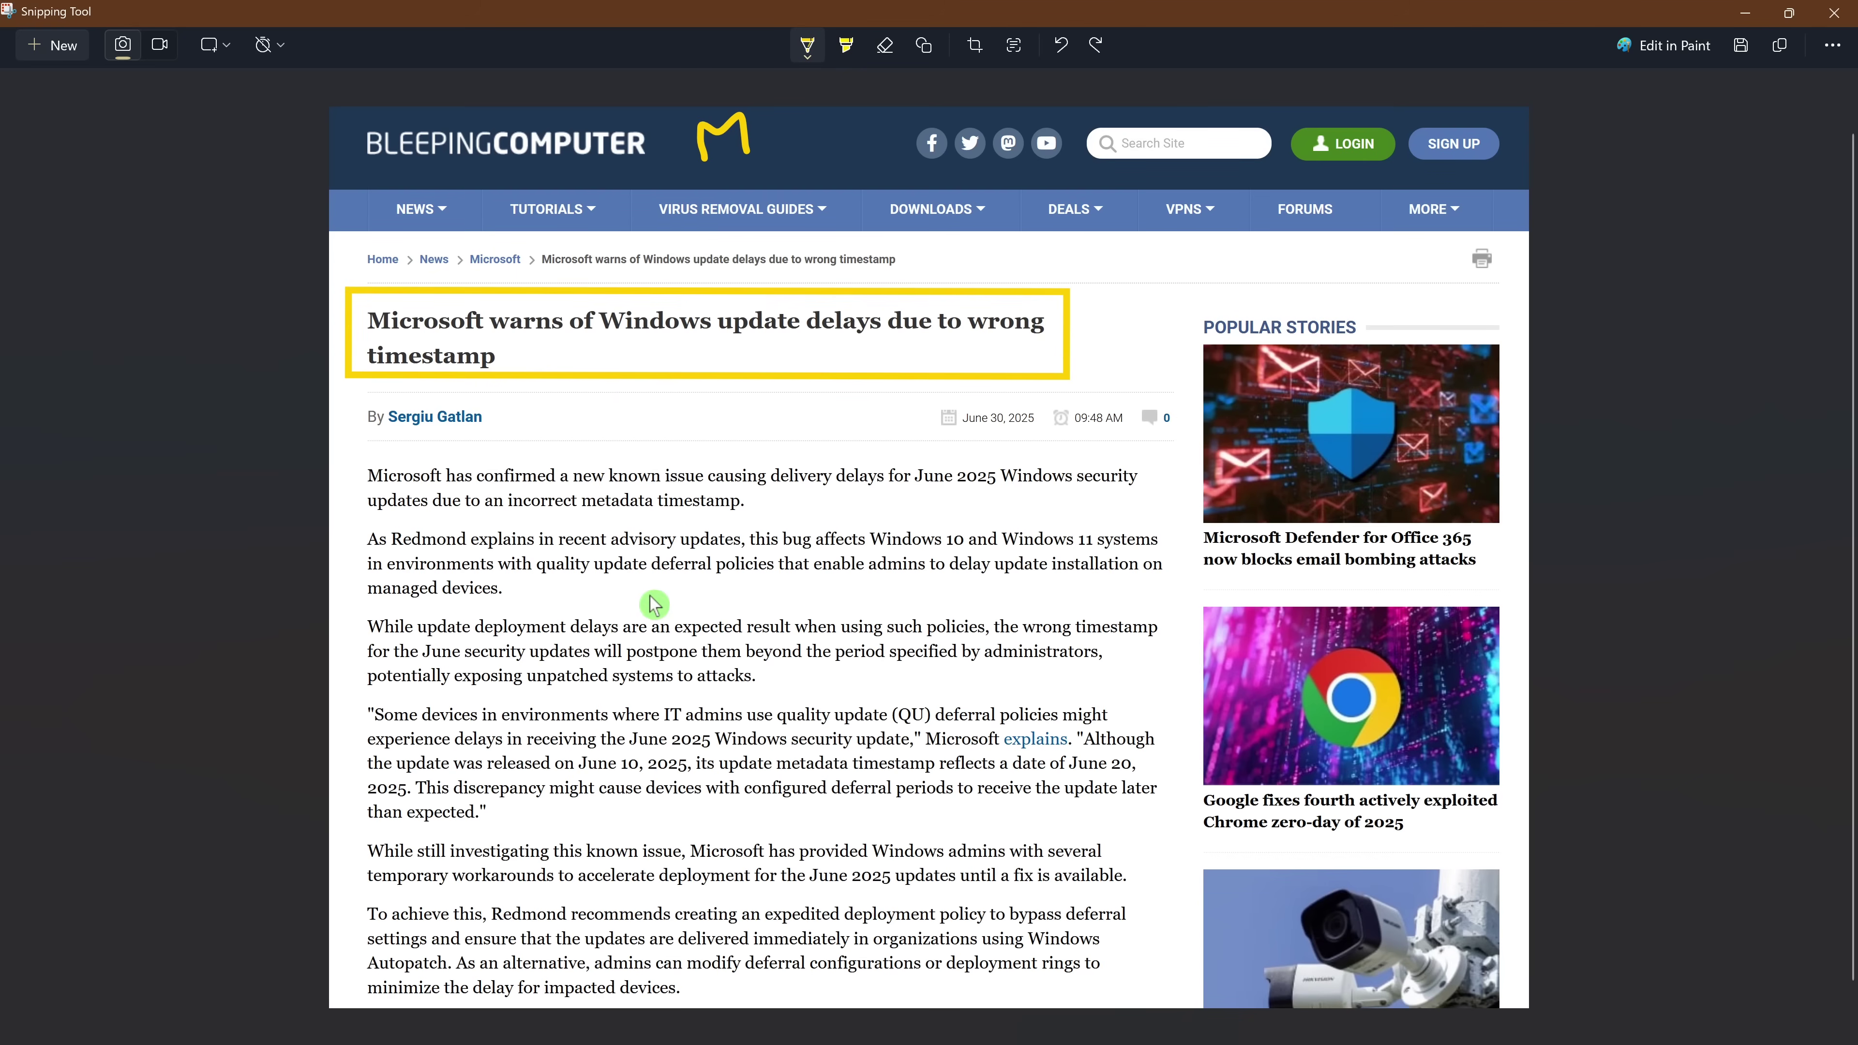
mouse_move(639, 586)
mouse_down()
mouse_move(574, 588)
mouse_move(409, 677)
mouse_move(1057, 742)
mouse_move(883, 582)
mouse_move(669, 584)
mouse_move(643, 603)
mouse_up()
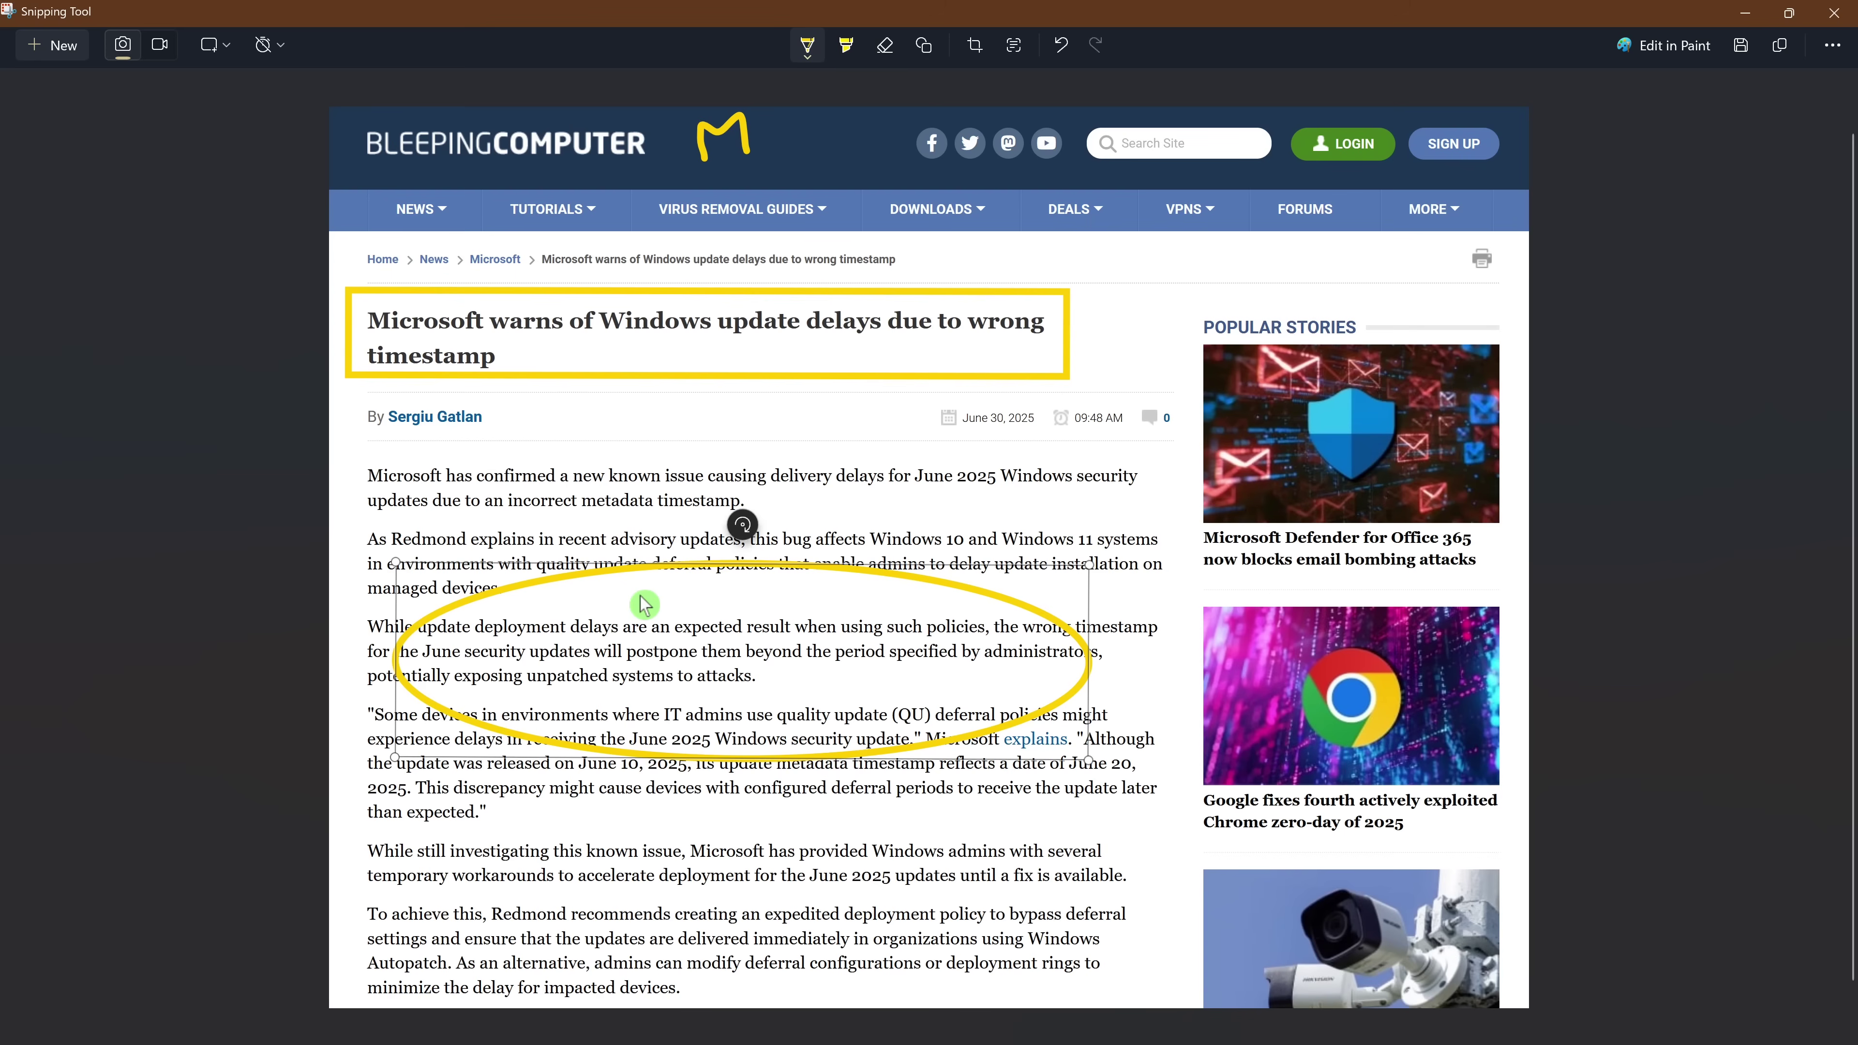
key(ctrl+z)
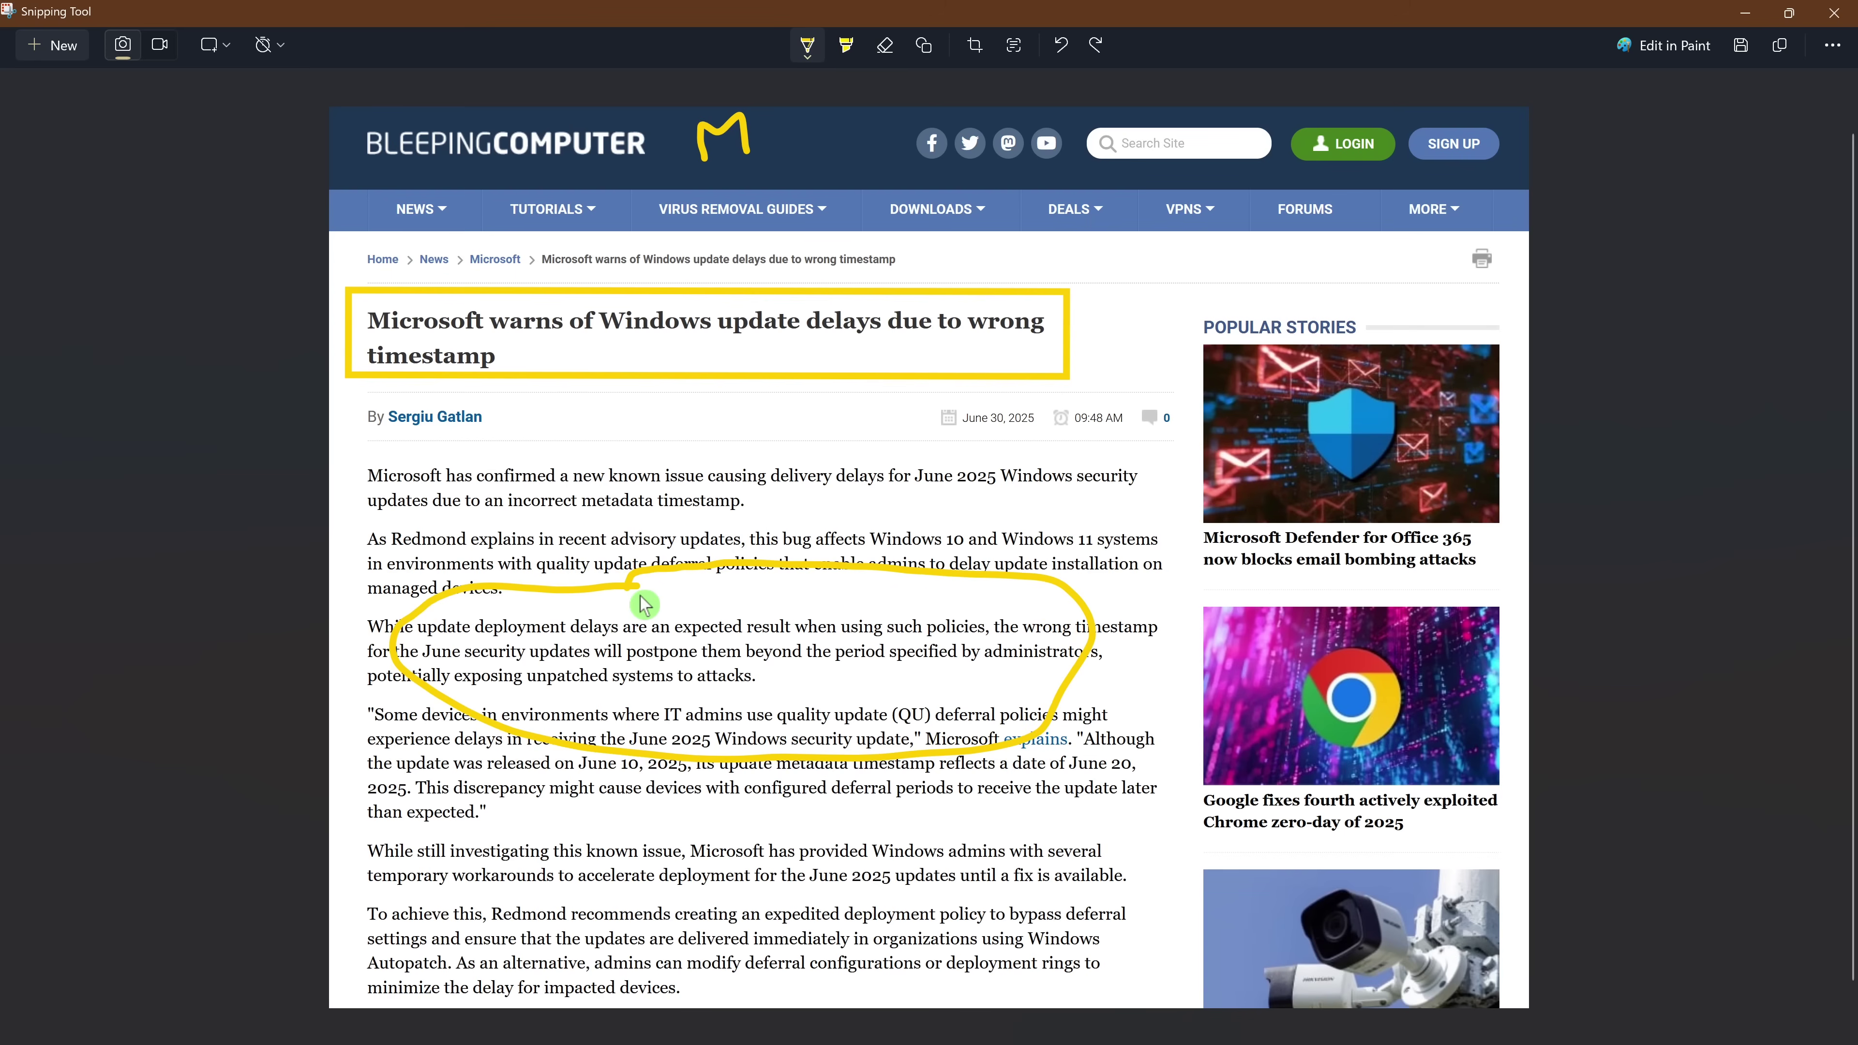
key(ctrl+z)
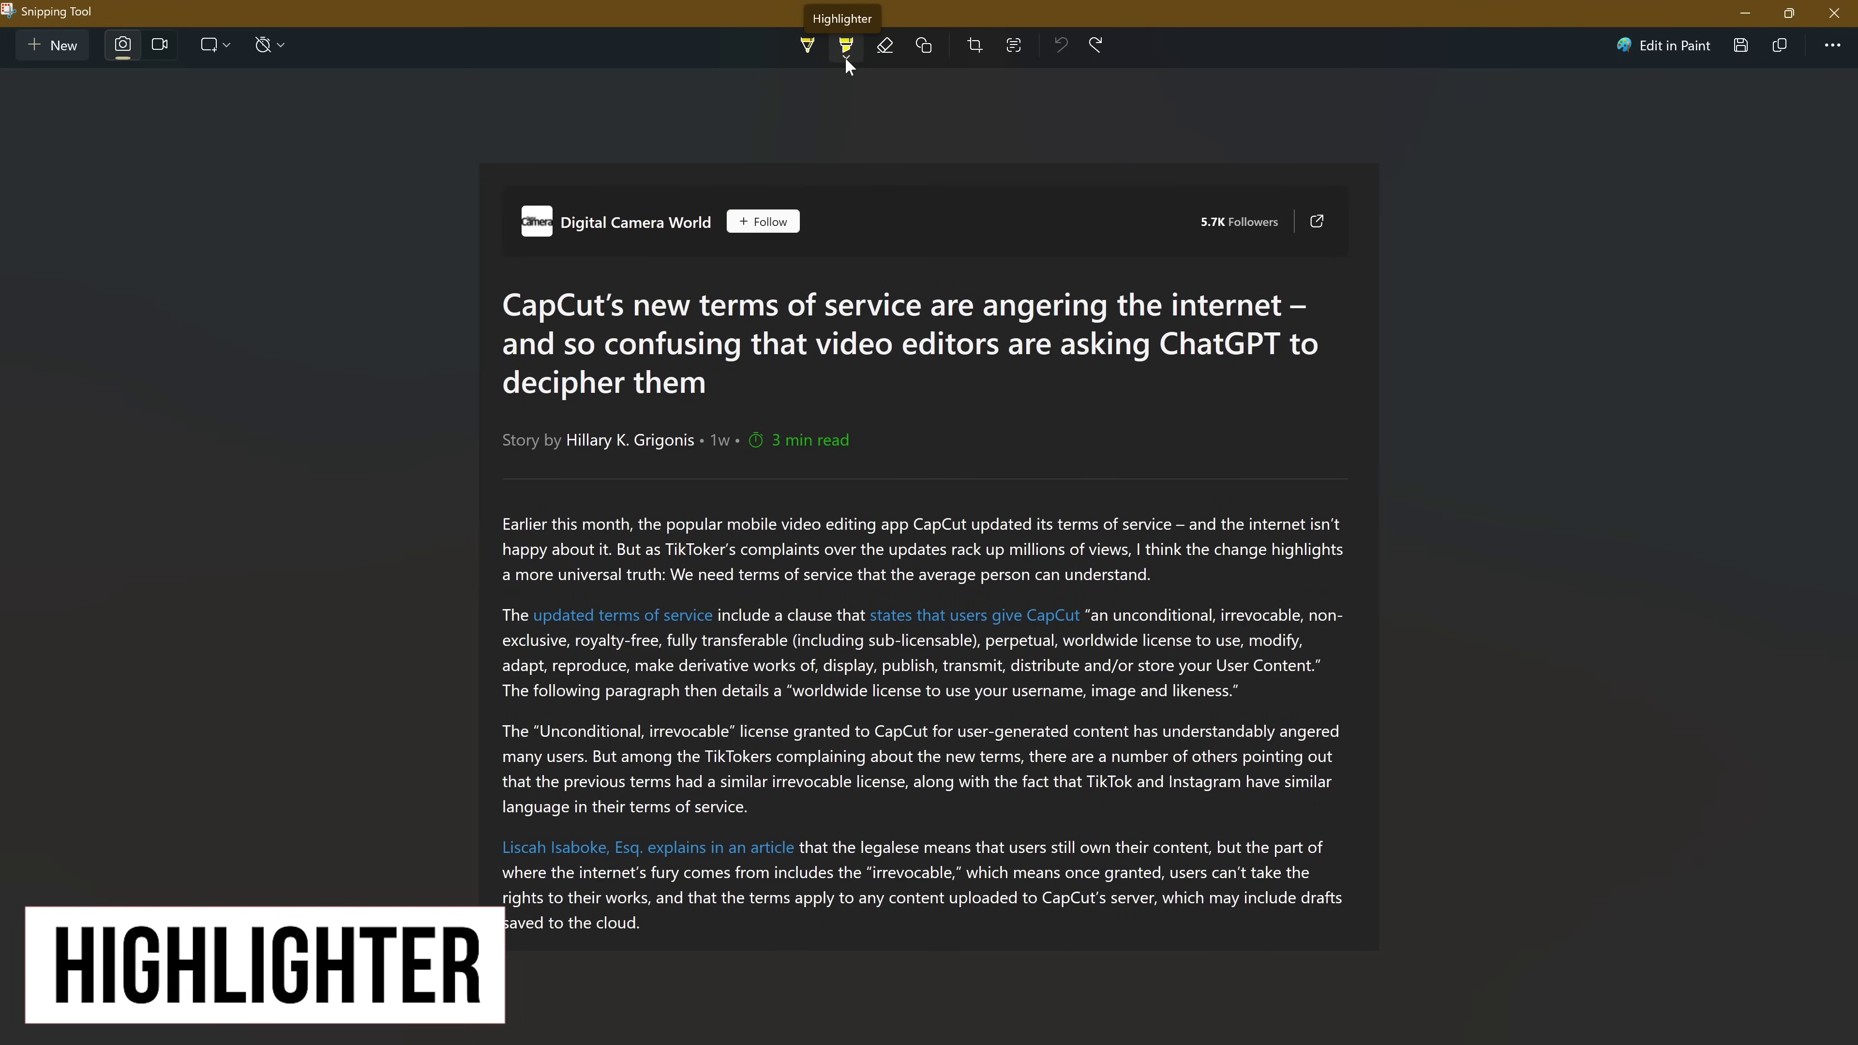
Set the highlighter to green with a thinner stroke
click(846, 64)
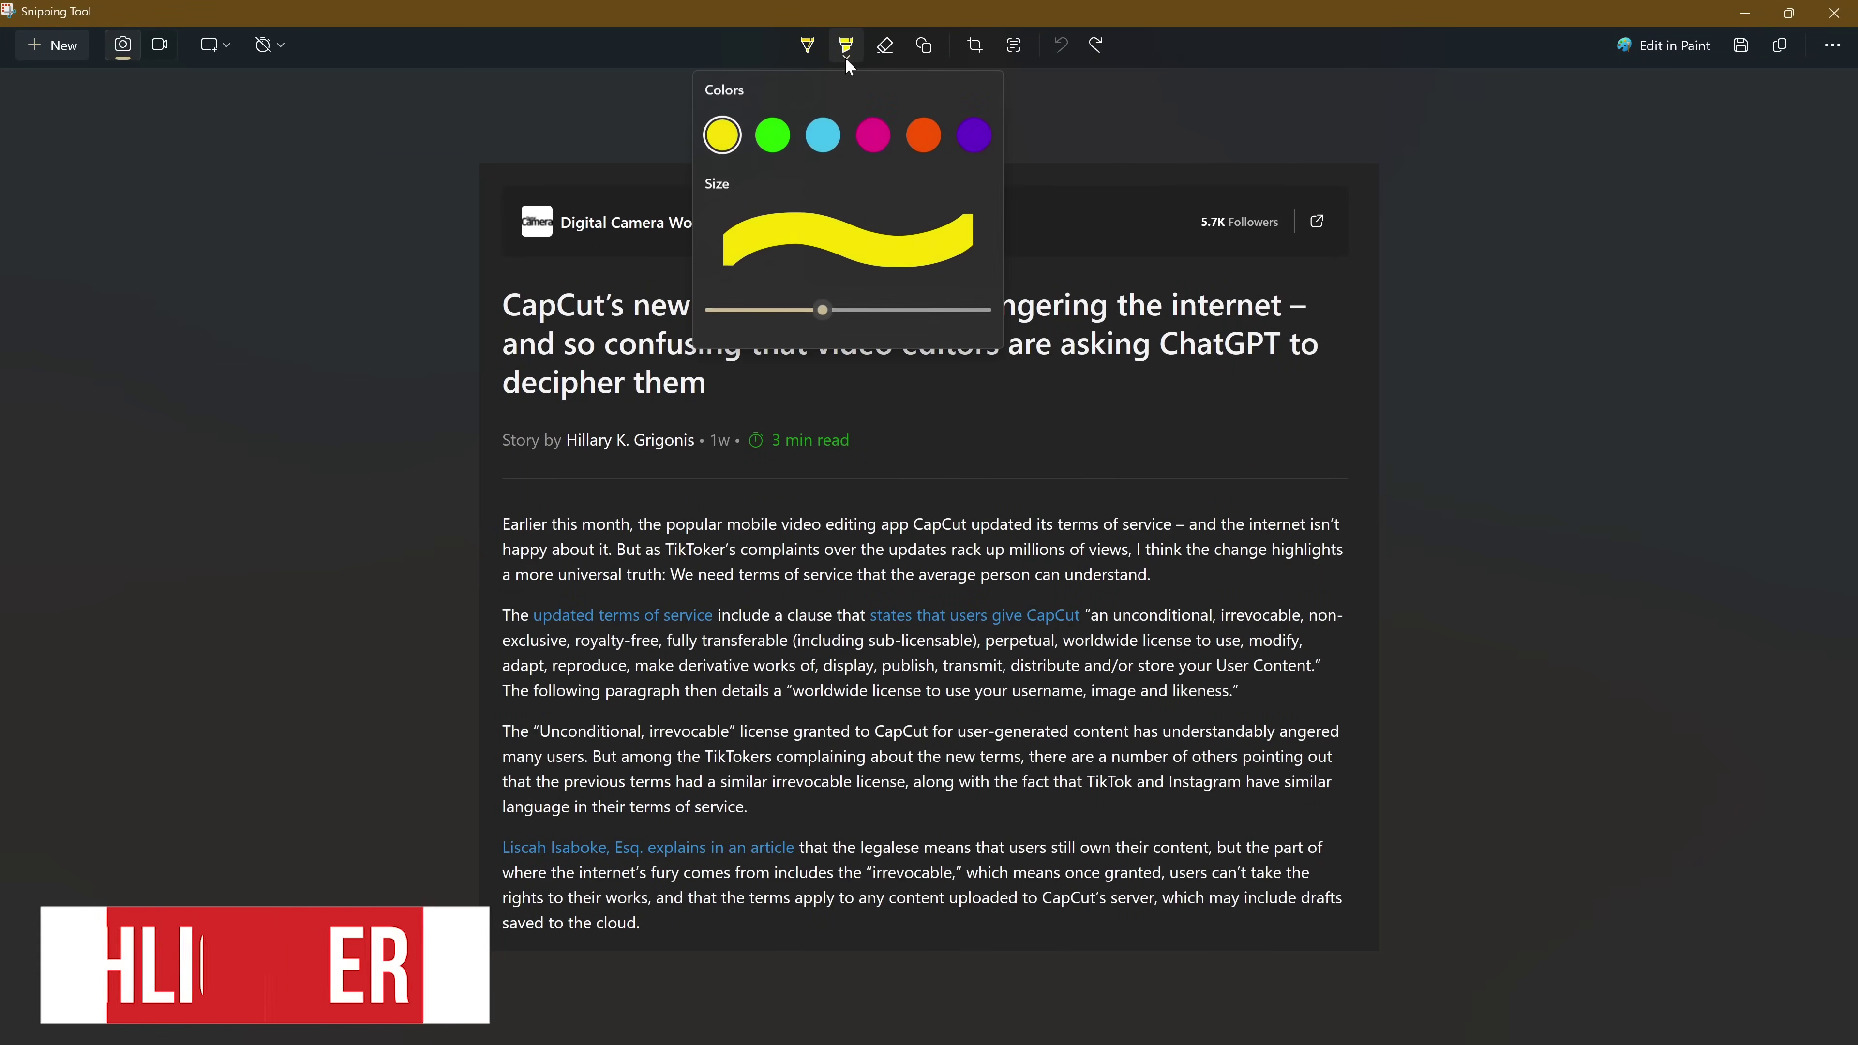
click(778, 131)
drag(822, 309, 799, 311)
key(Escape)
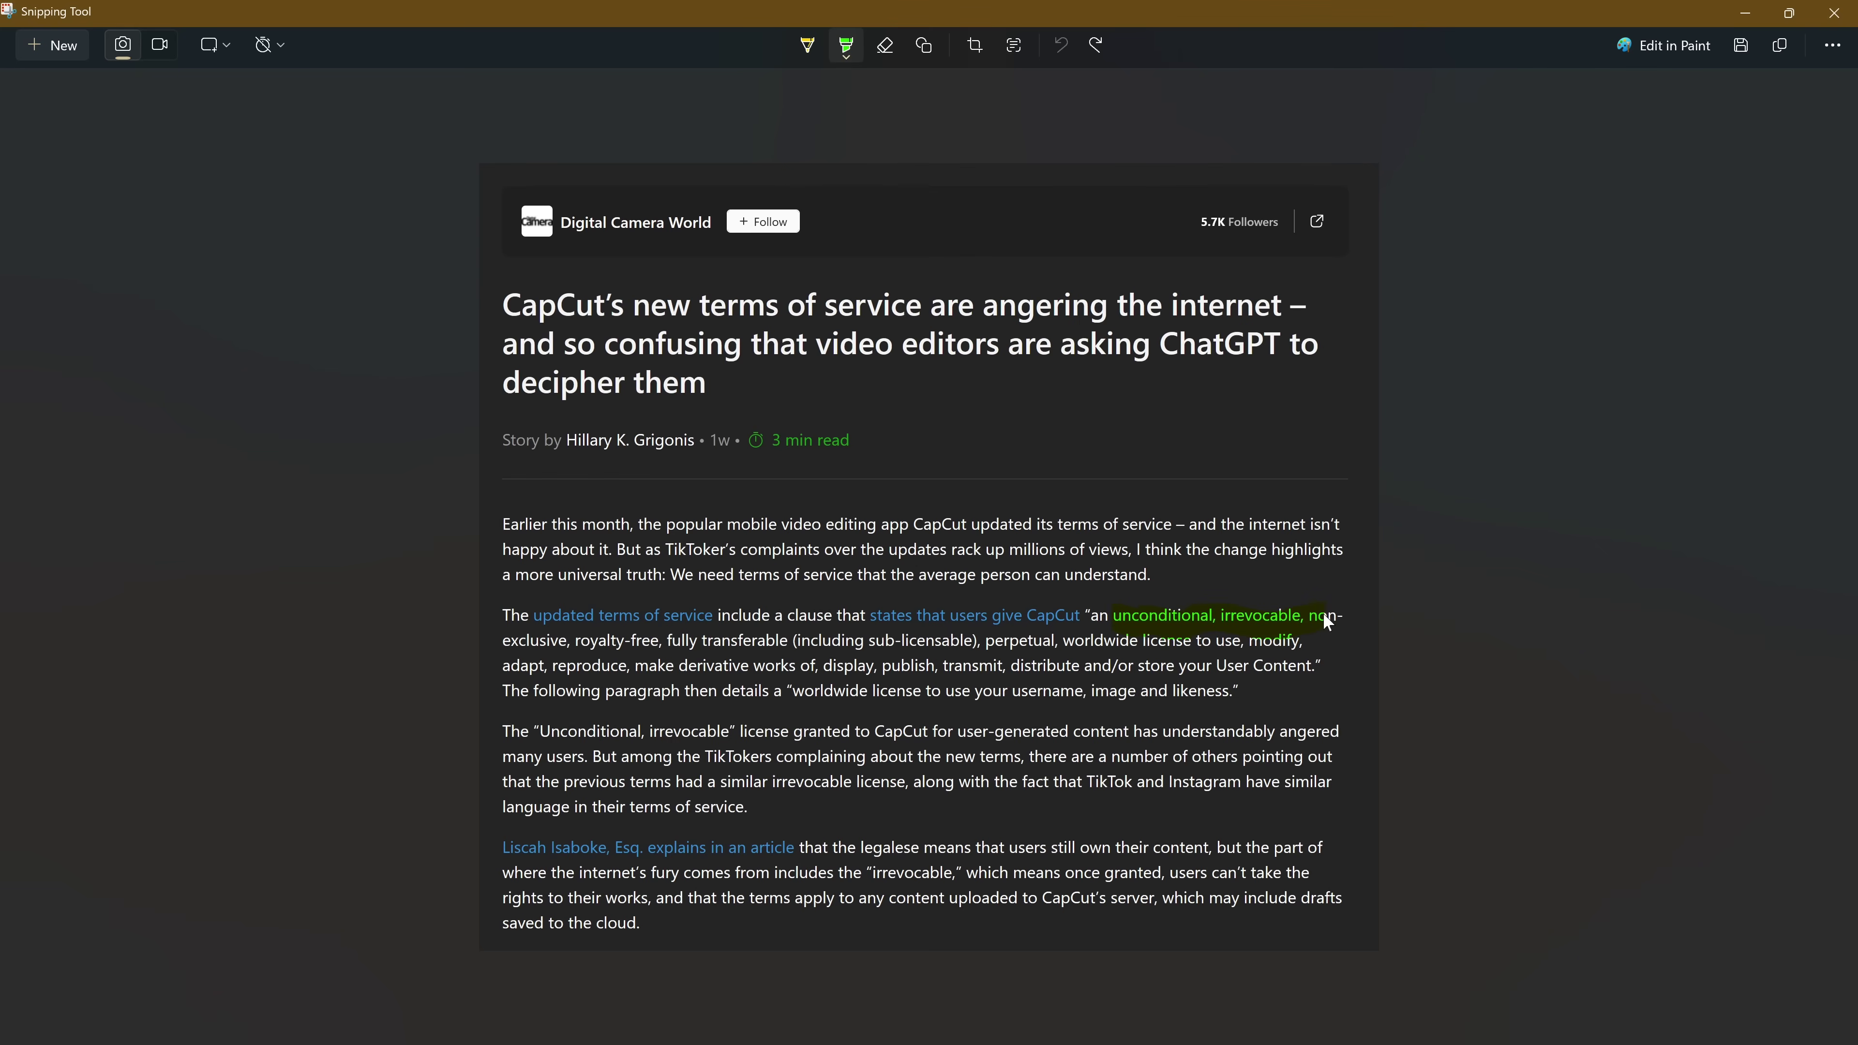
Highlight the three lines of the quoted licence clause and the worldwide-licence sentence
drag(1343, 618, 1344, 617)
mouse_move(503, 641)
mouse_down()
mouse_move(1277, 644)
mouse_move(1210, 648)
mouse_up()
drag(504, 666, 1323, 667)
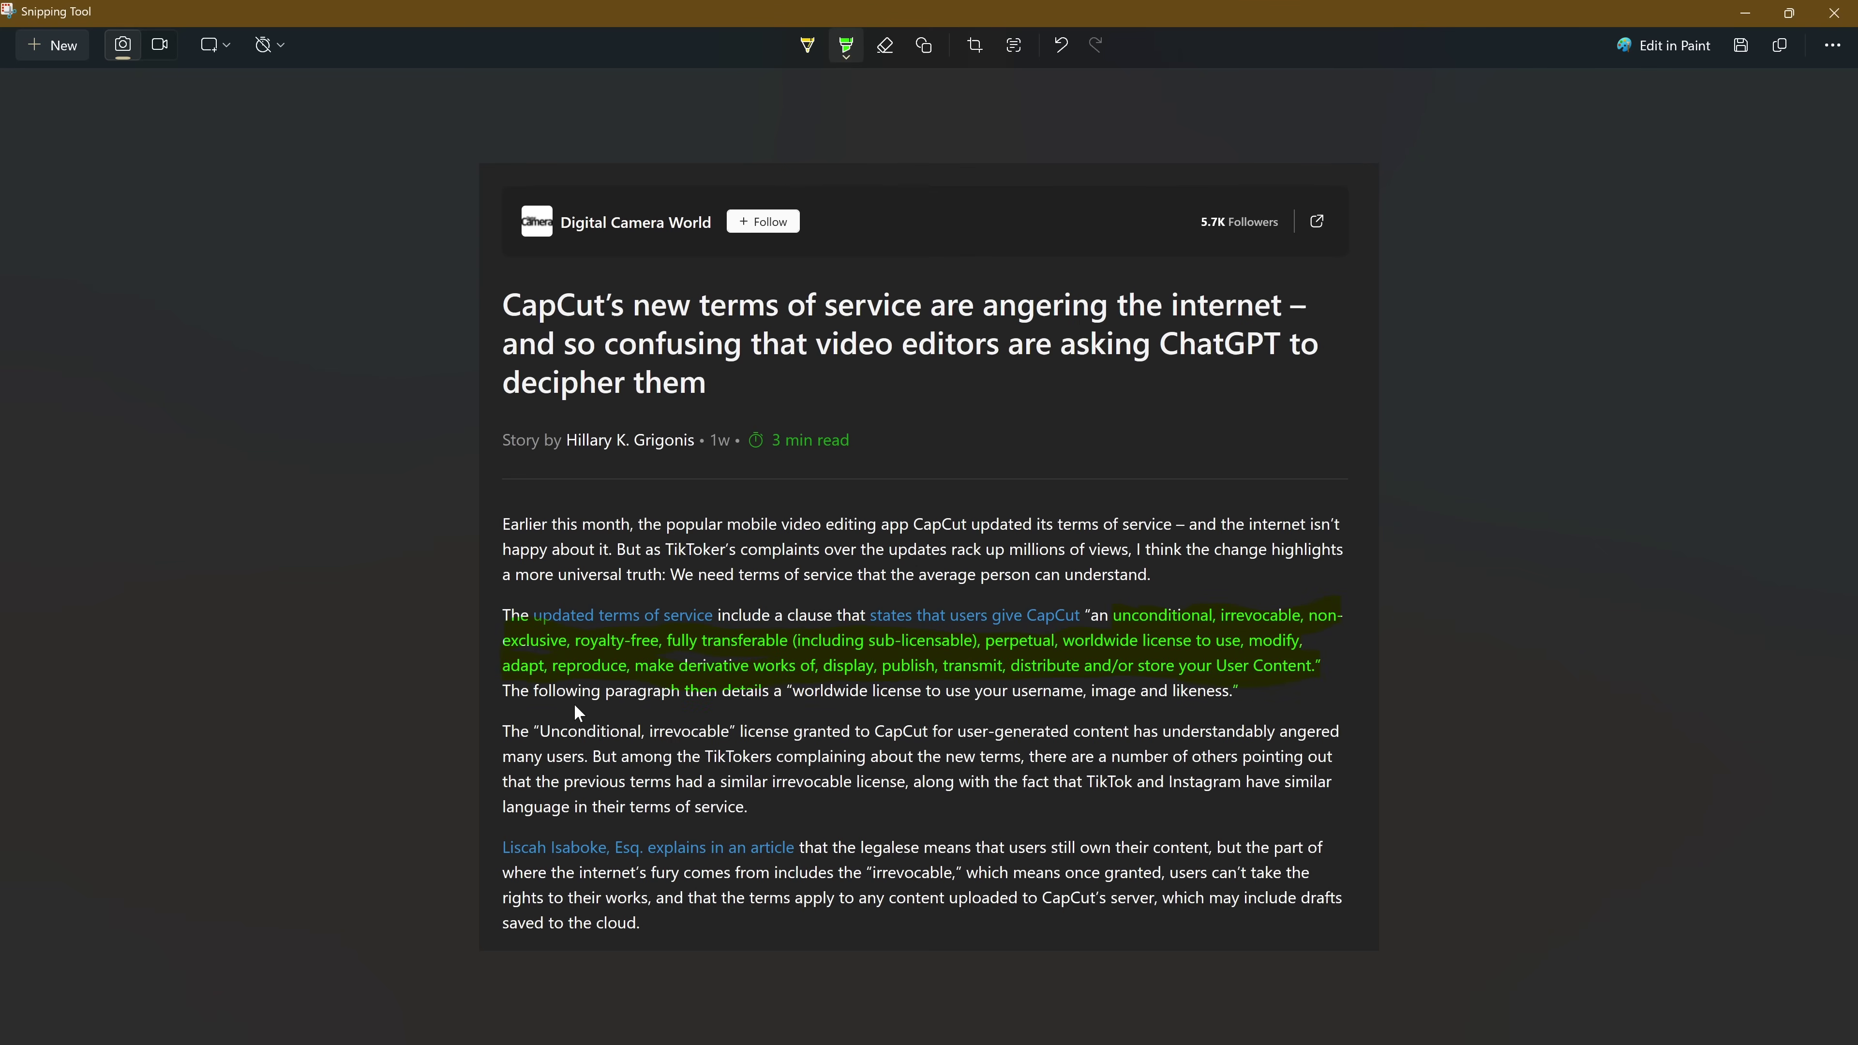
drag(510, 699, 1238, 691)
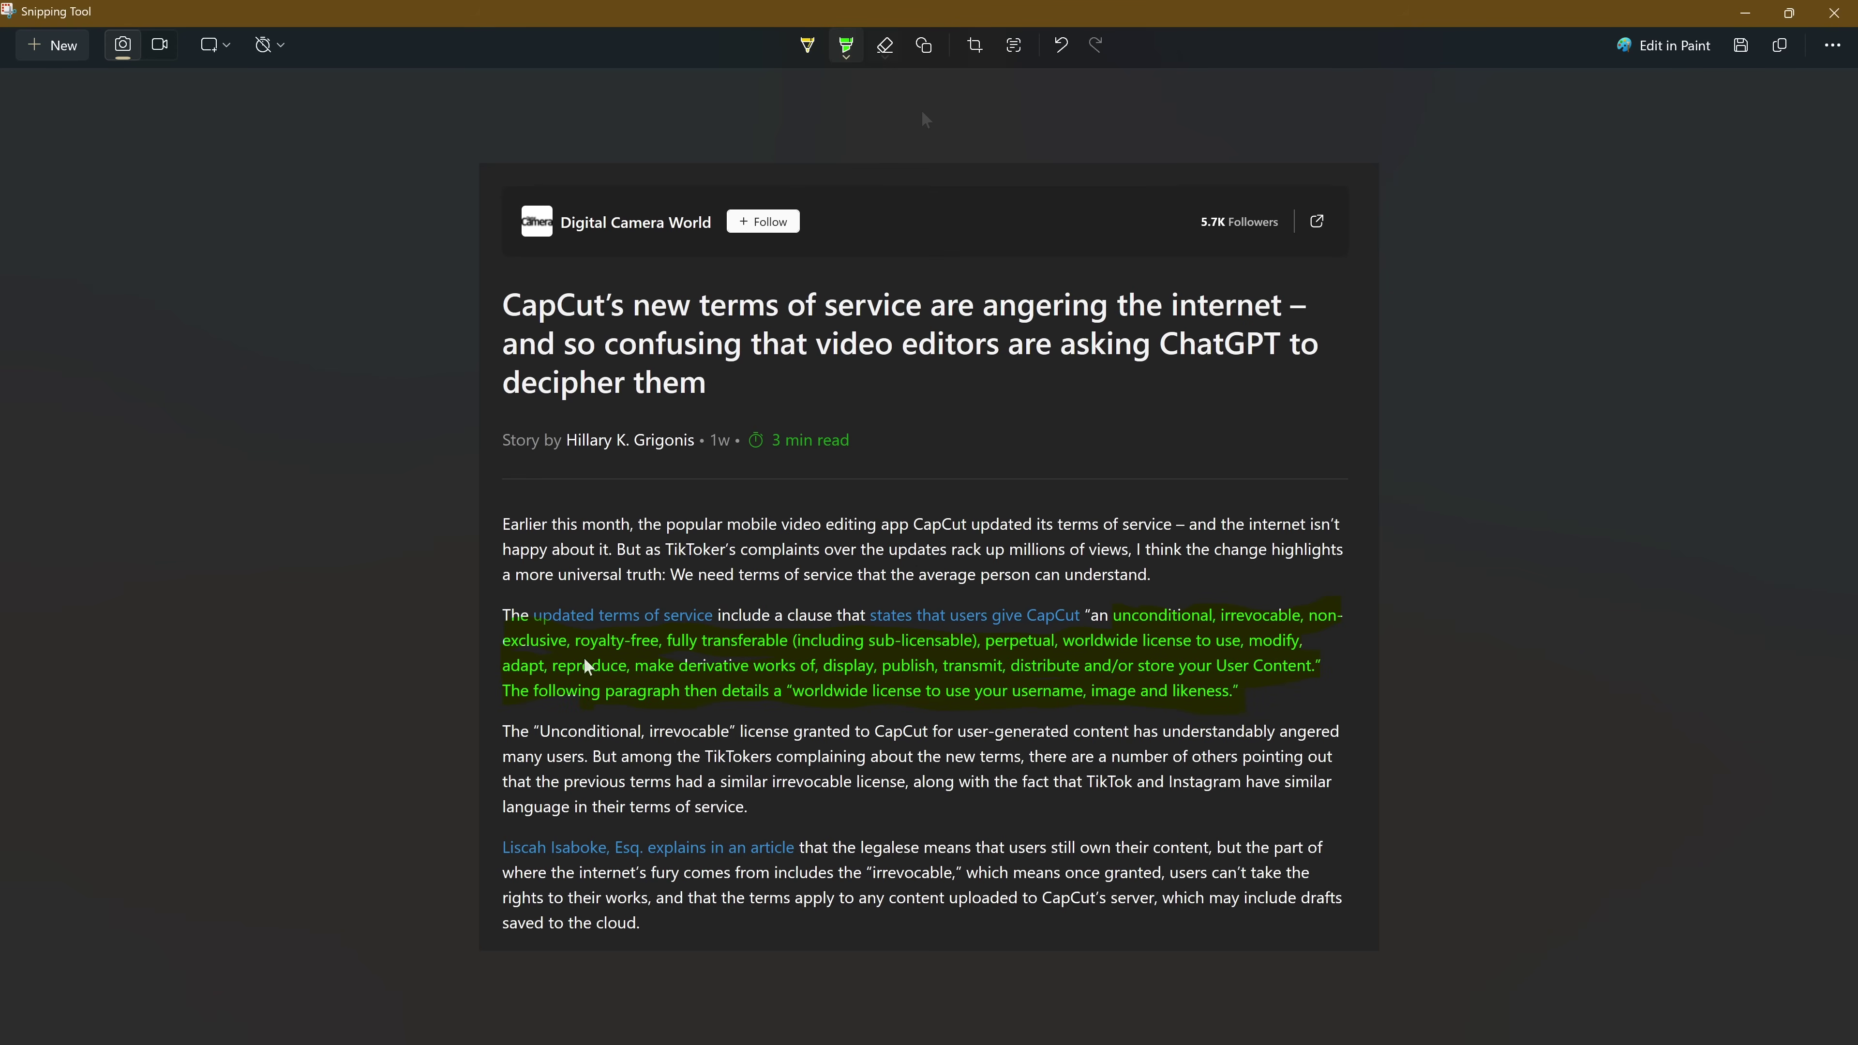
click(884, 55)
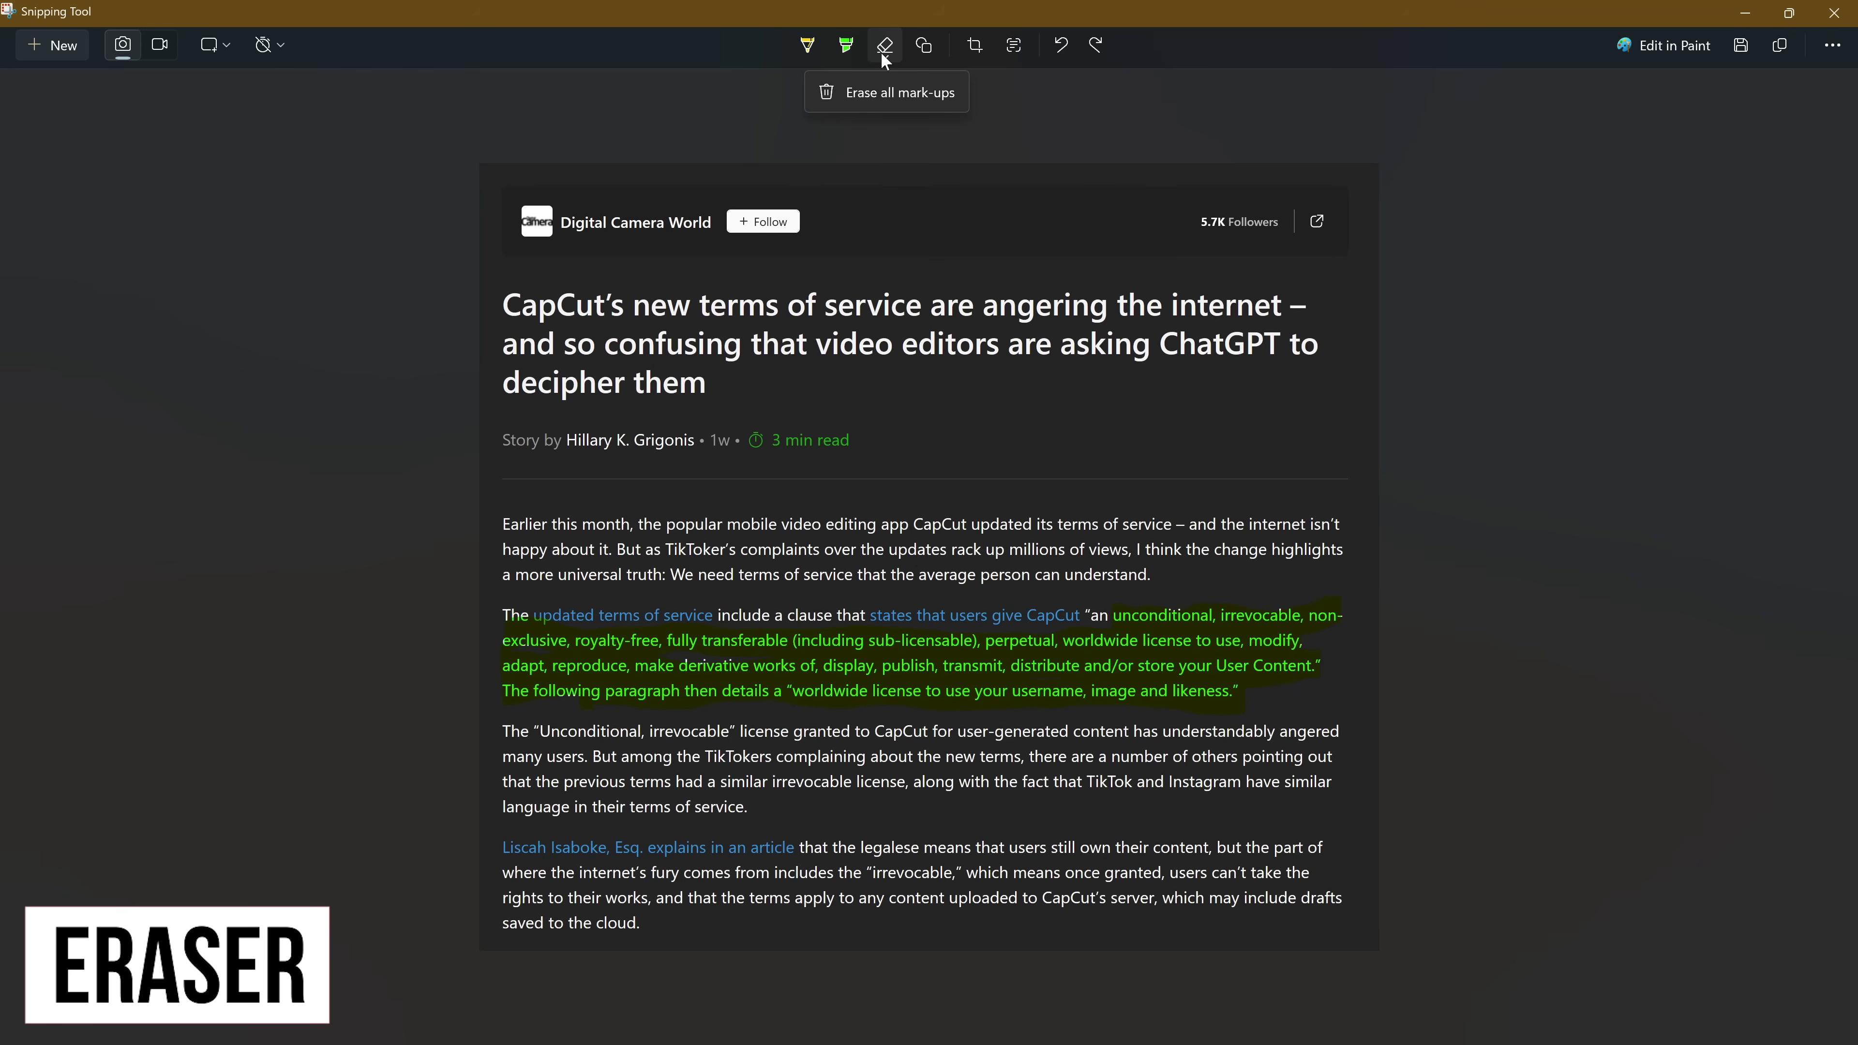
Rub out the highlight on the clause's first line, then erase all remaining mark-ups
click(1116, 613)
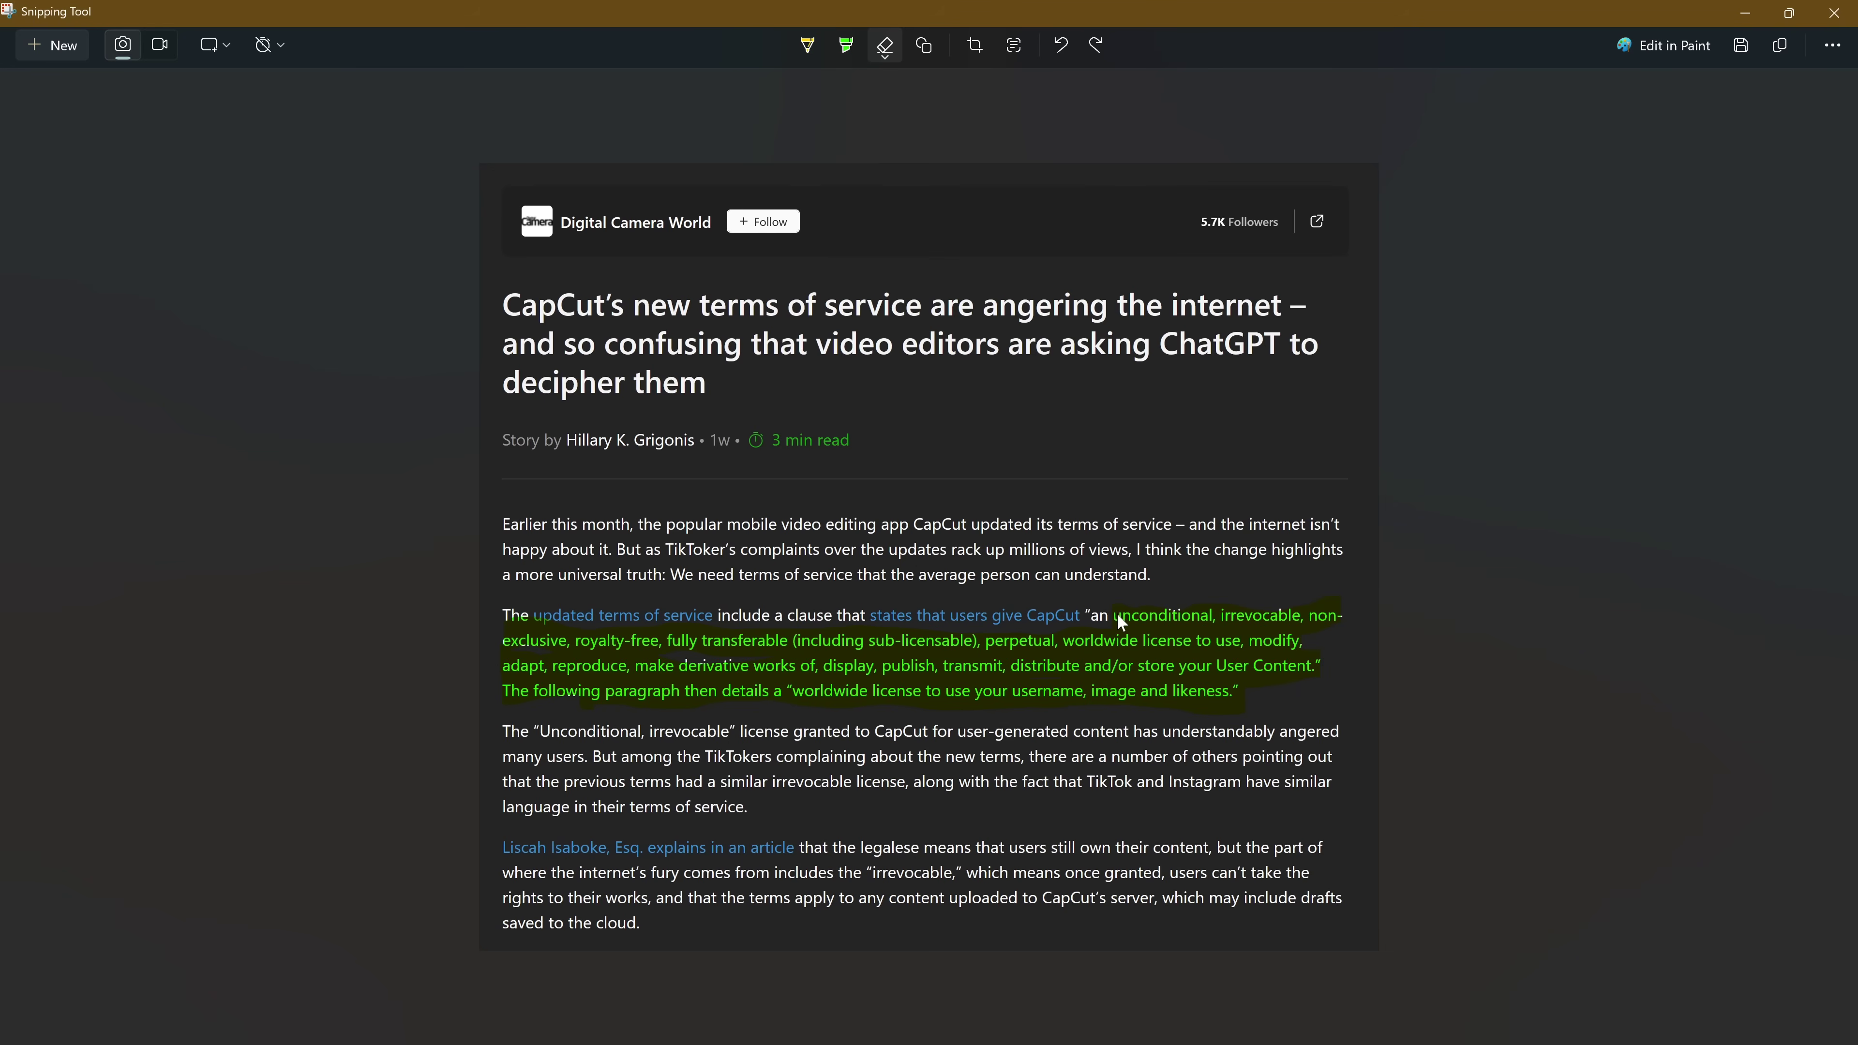
drag(1159, 625, 1306, 655)
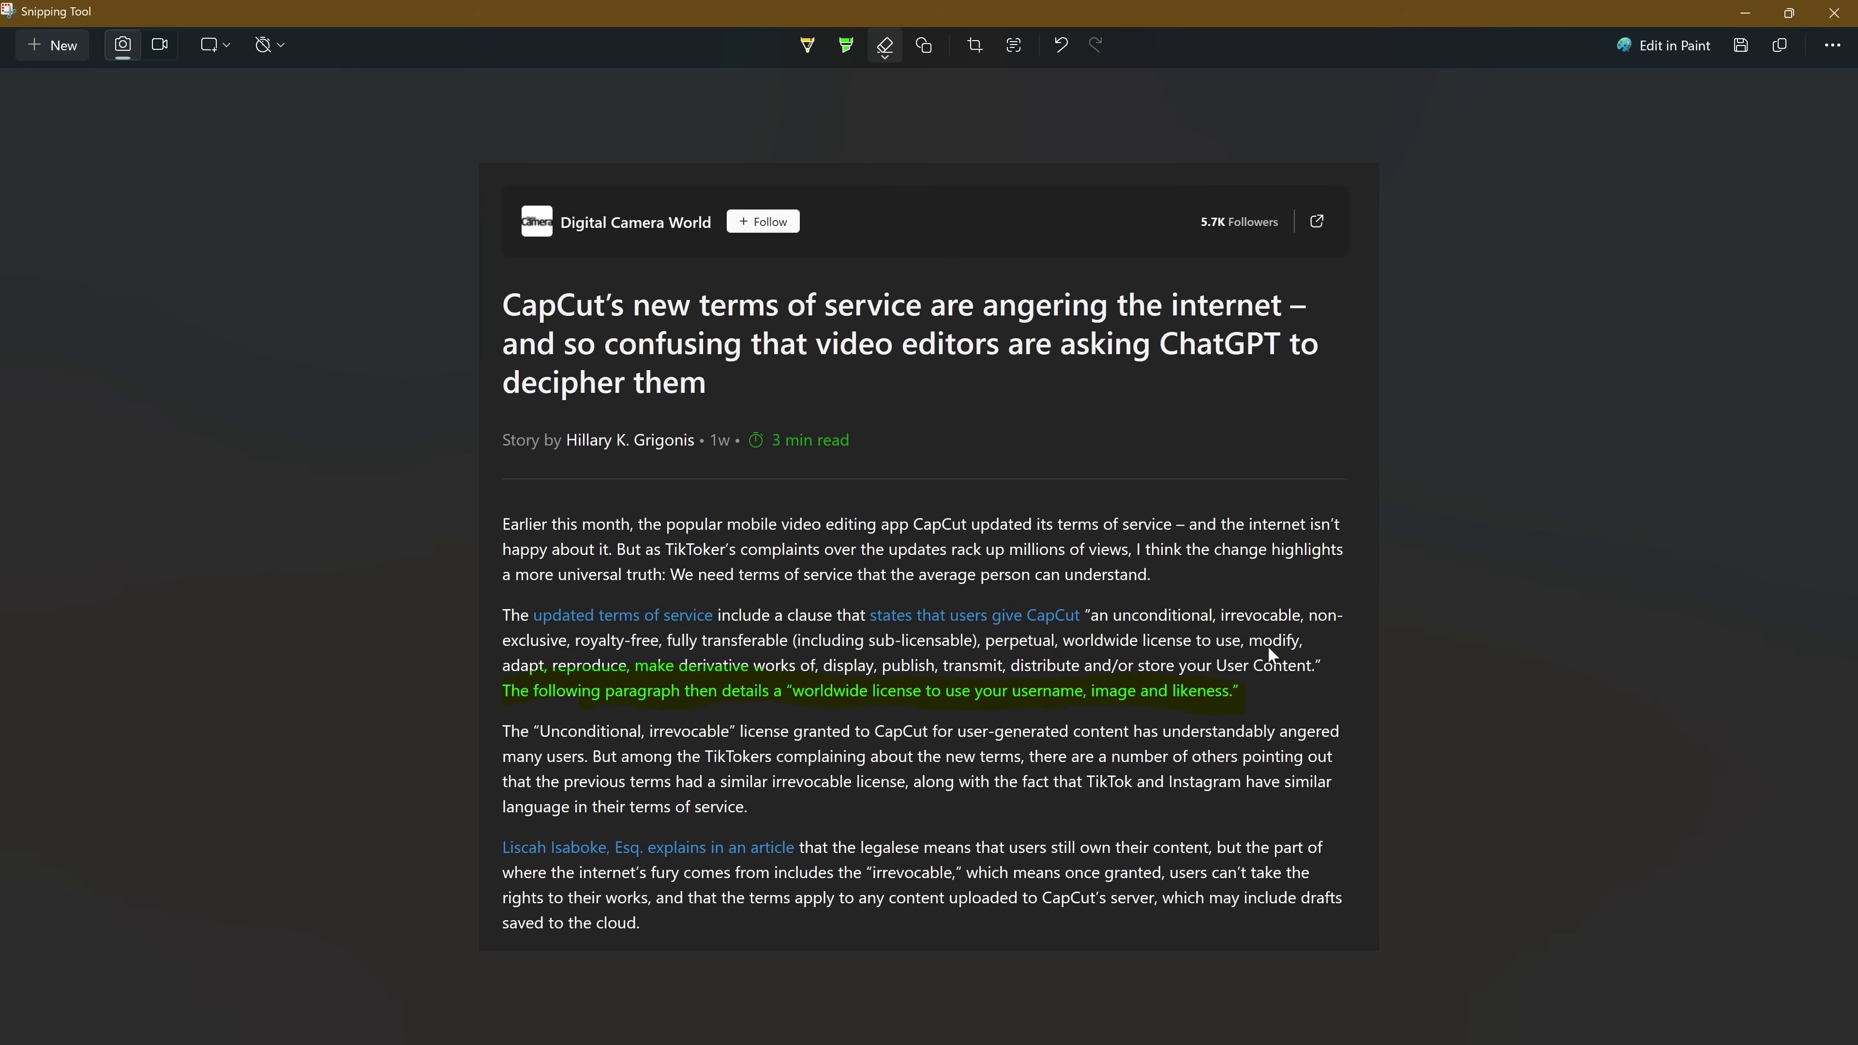
click(886, 64)
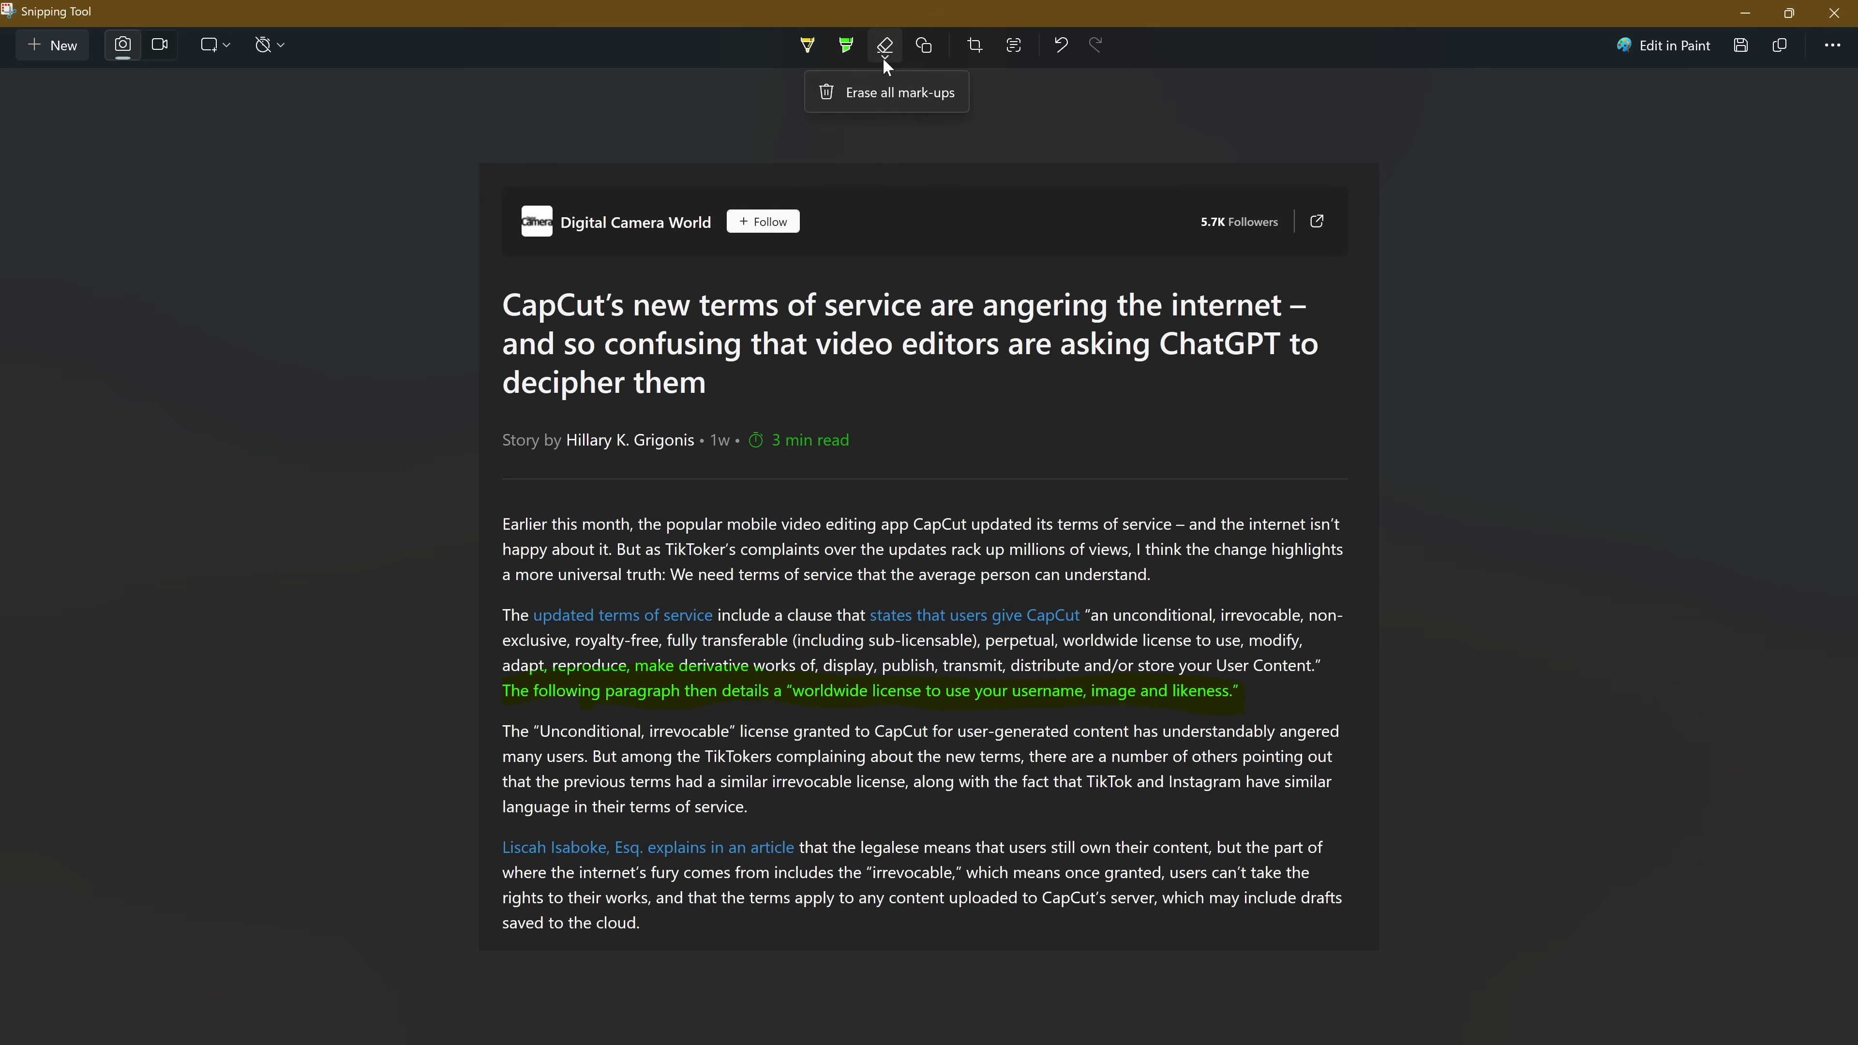
click(893, 101)
Pick the rectangle shape with no fill and a yellow outline
click(920, 52)
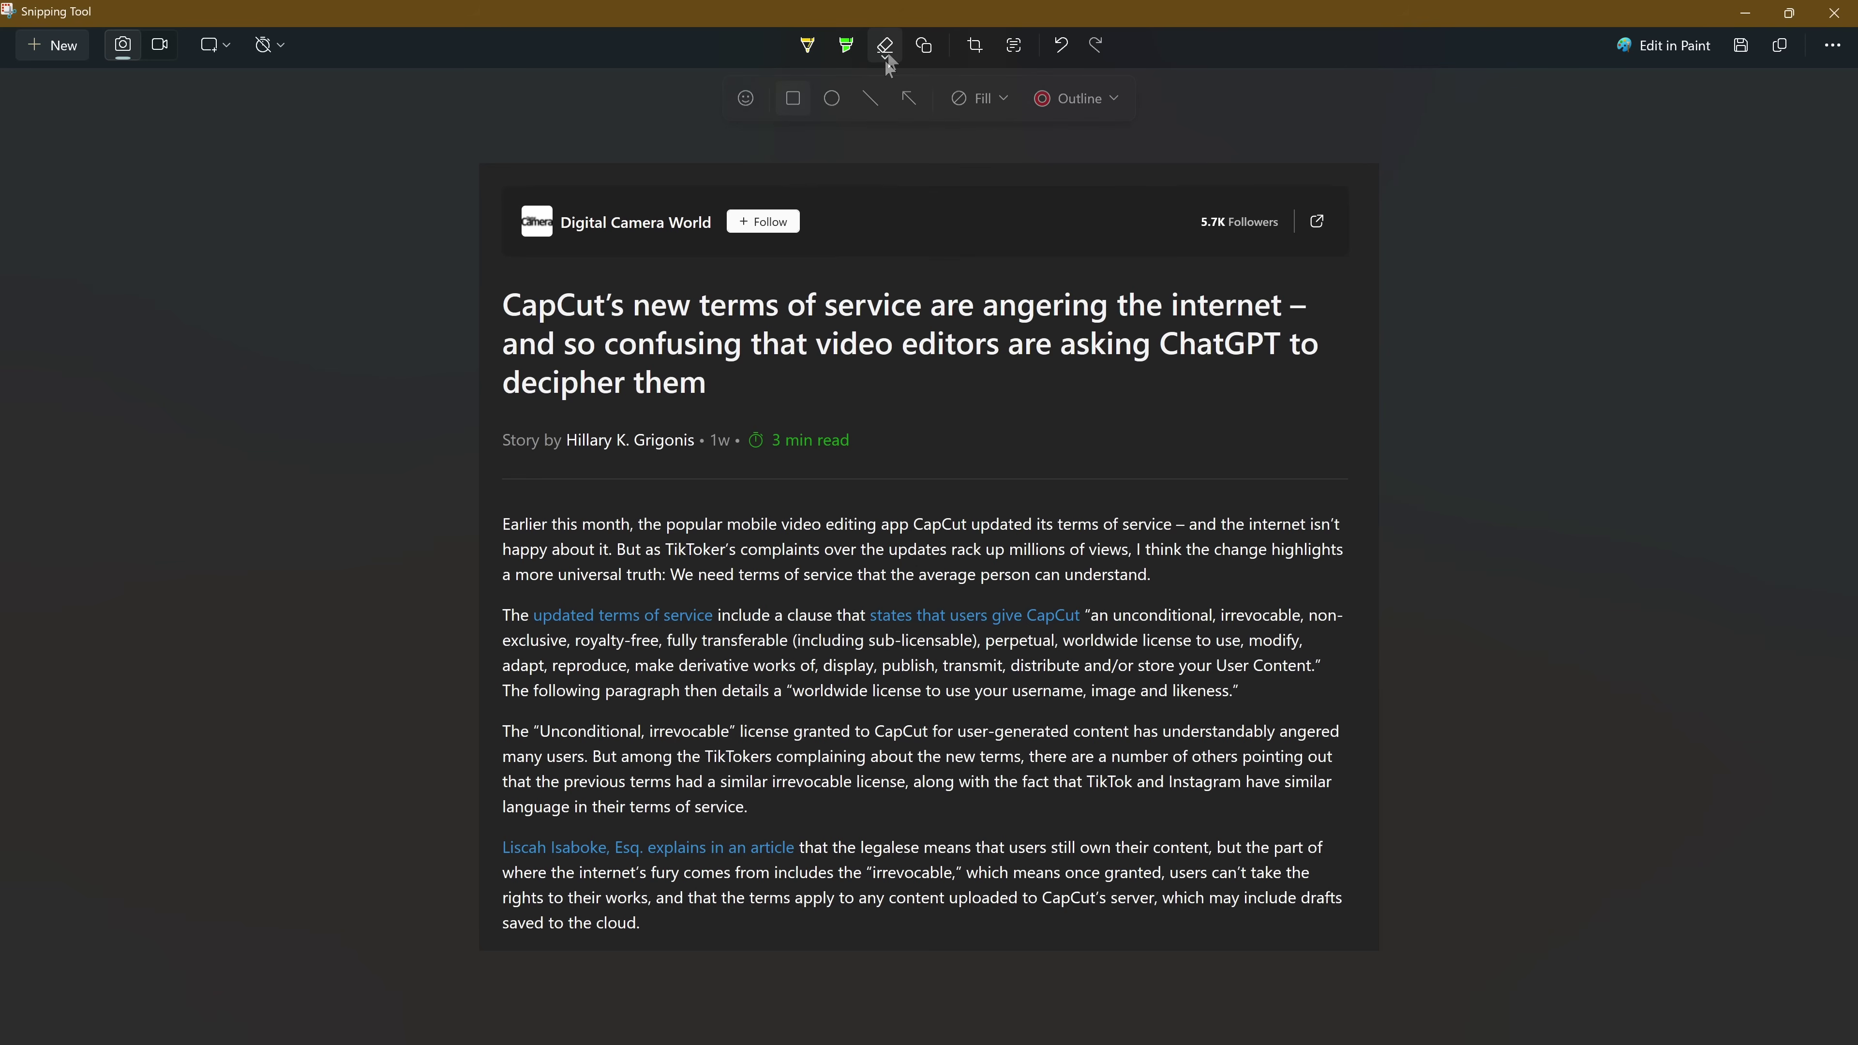
click(924, 49)
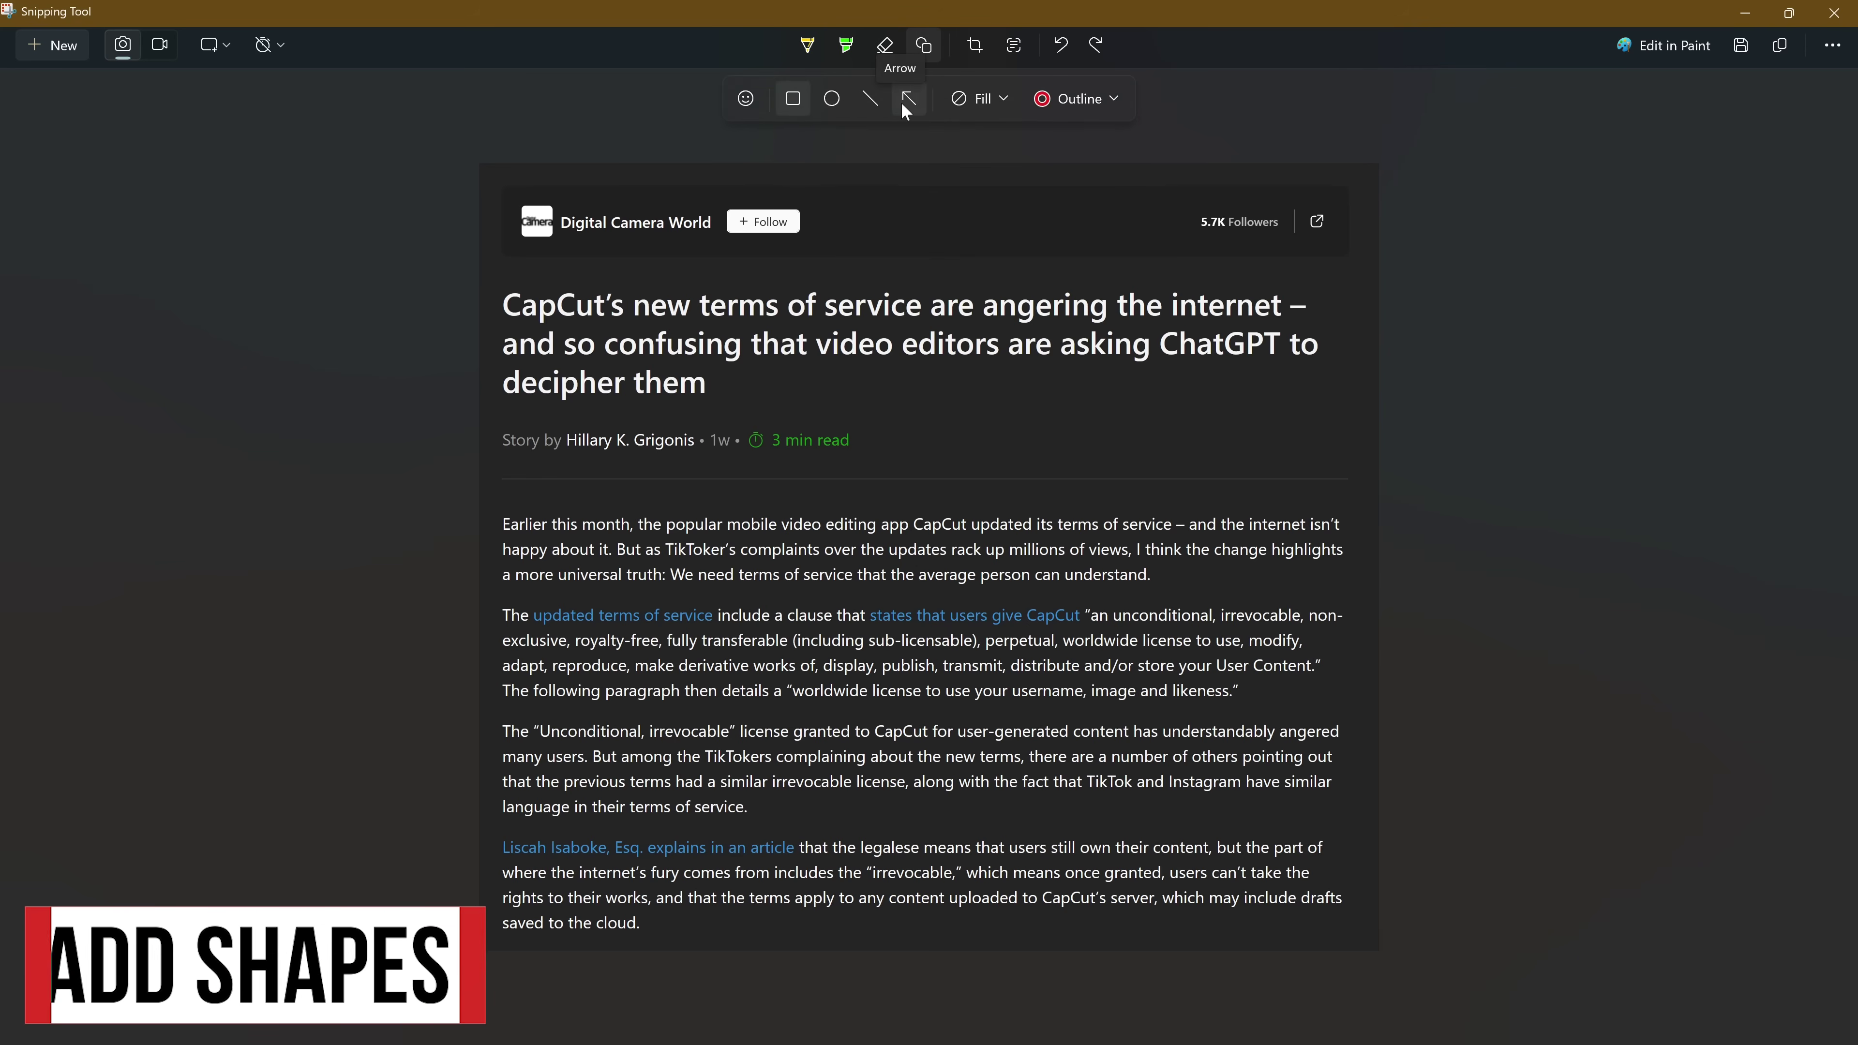
click(755, 112)
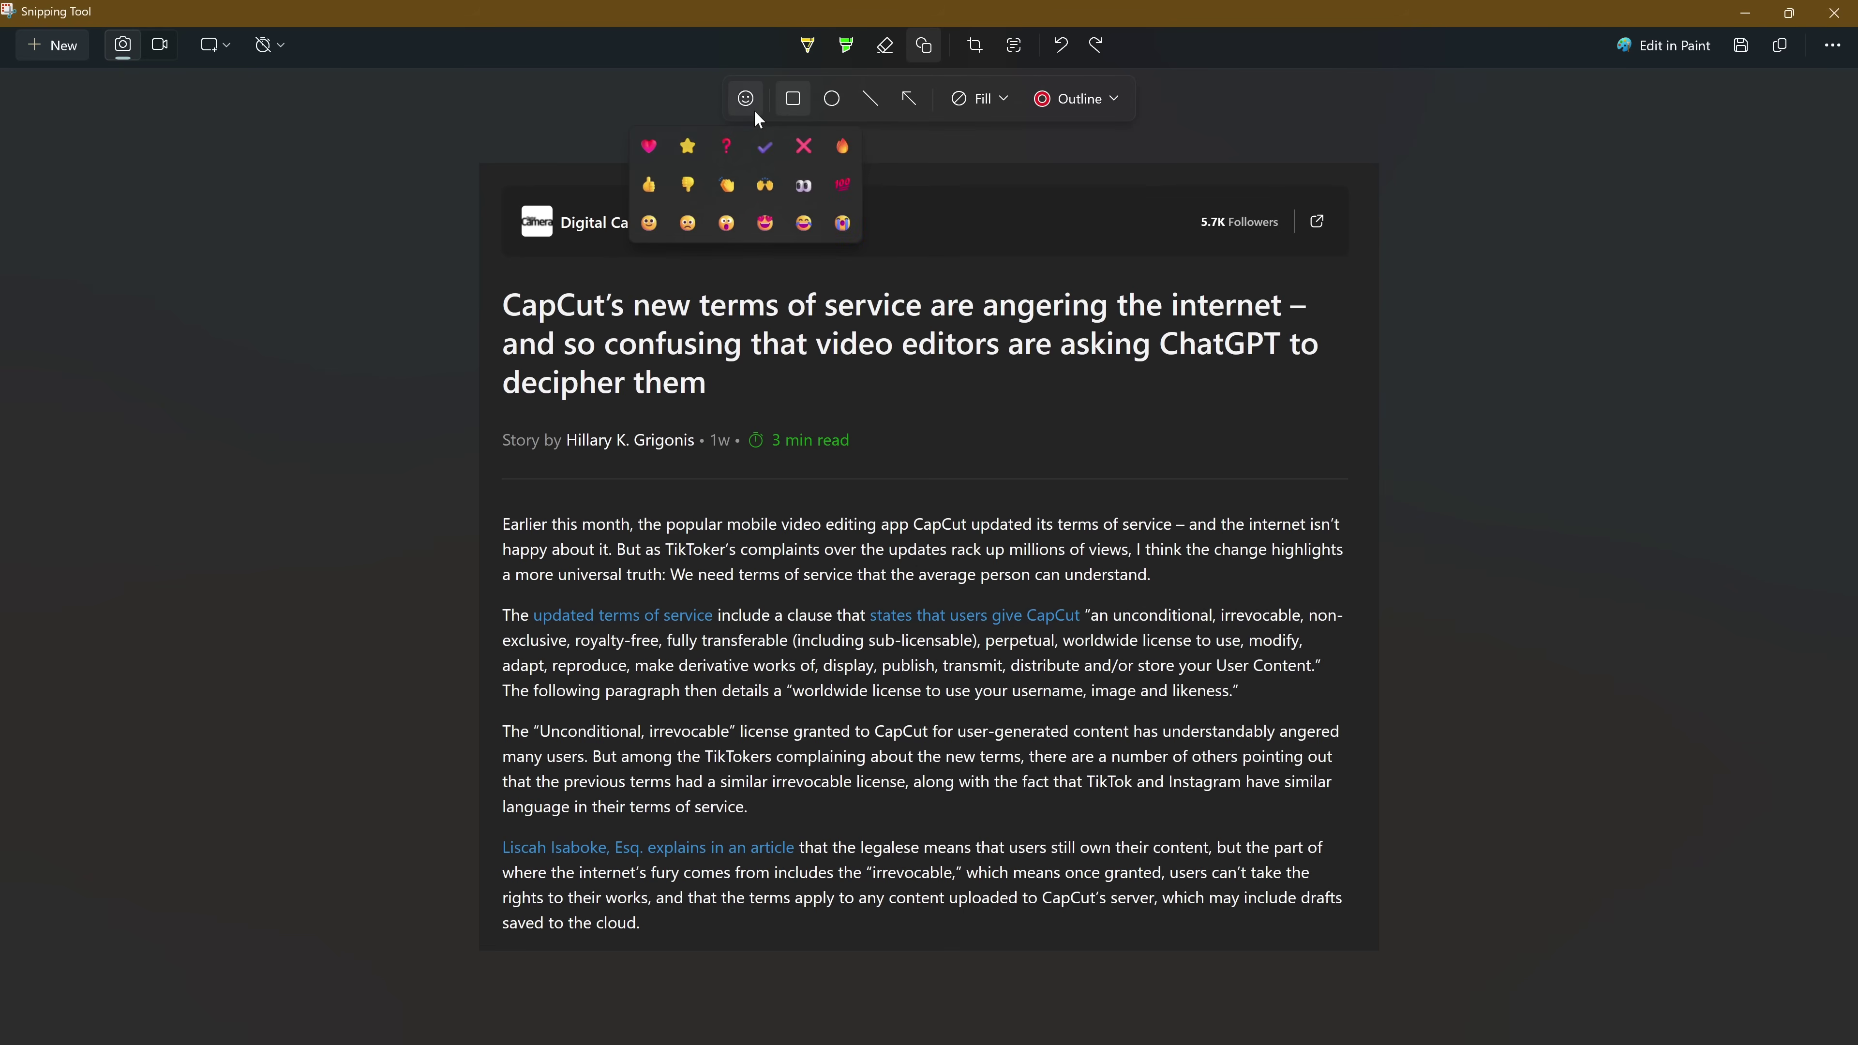
click(797, 107)
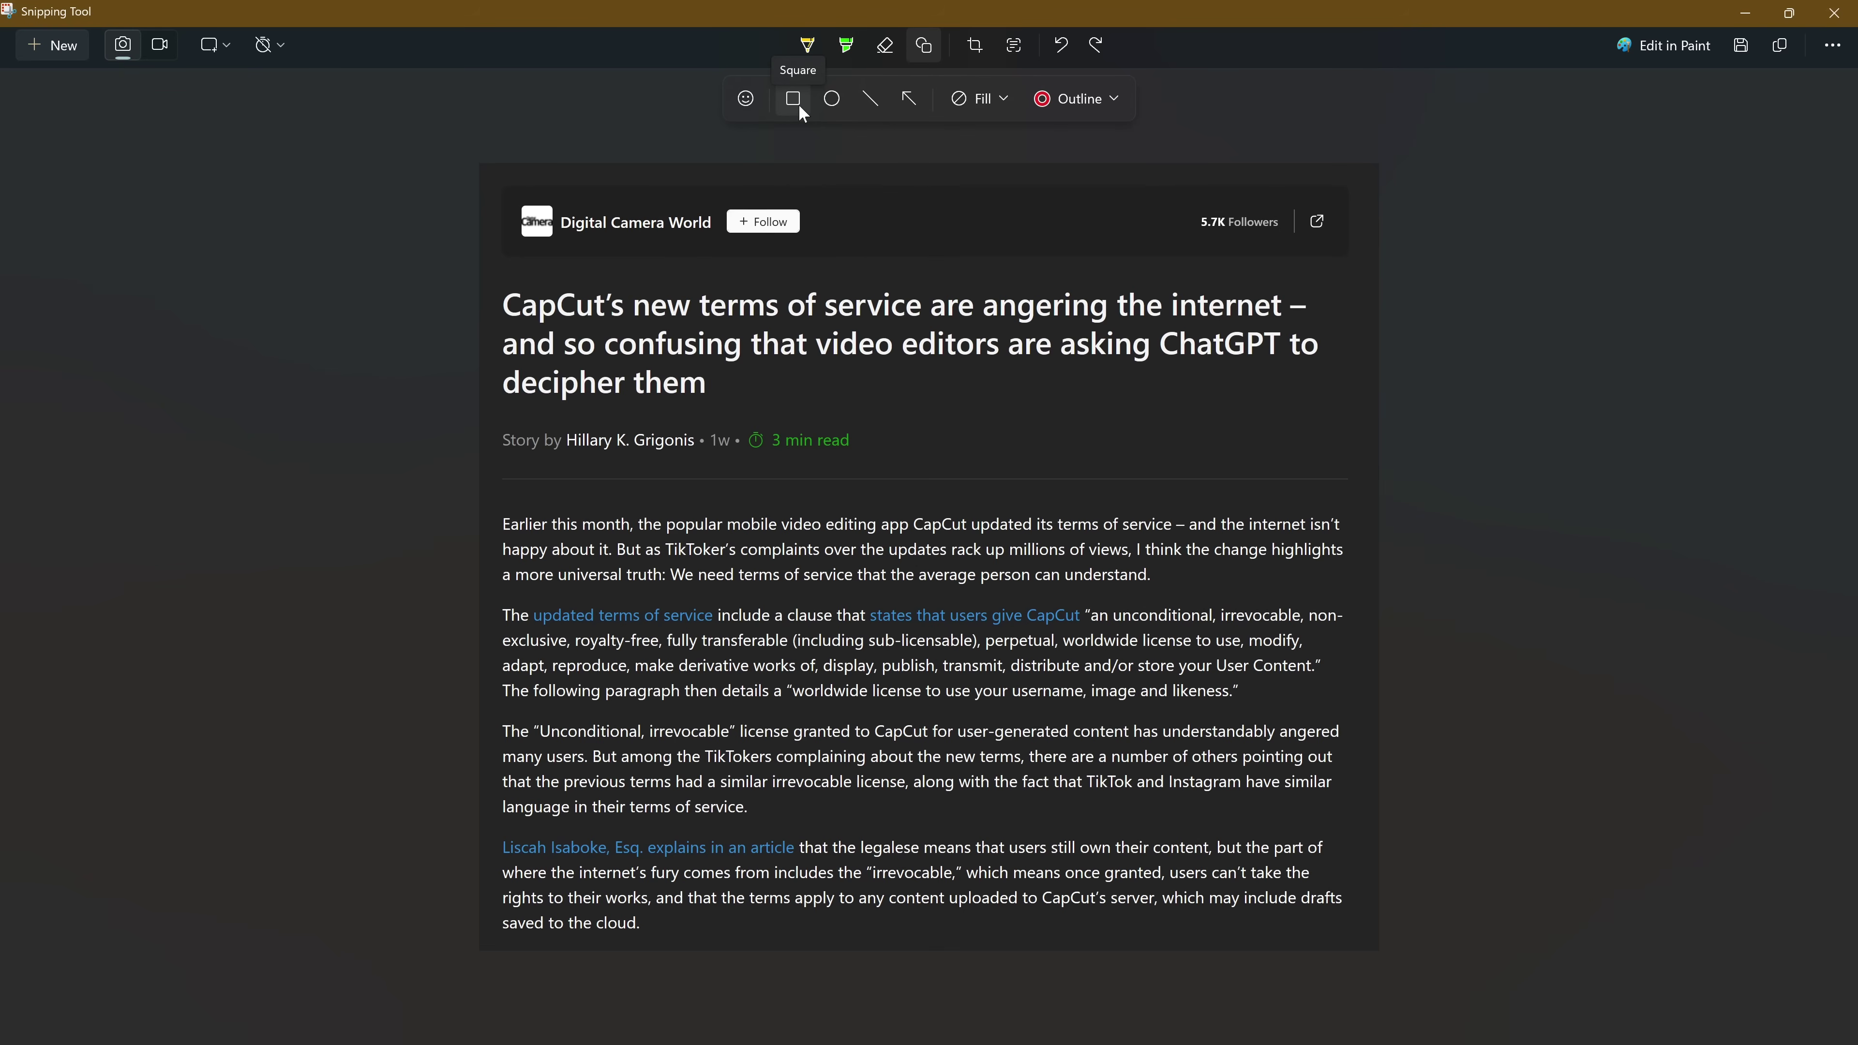
click(1004, 100)
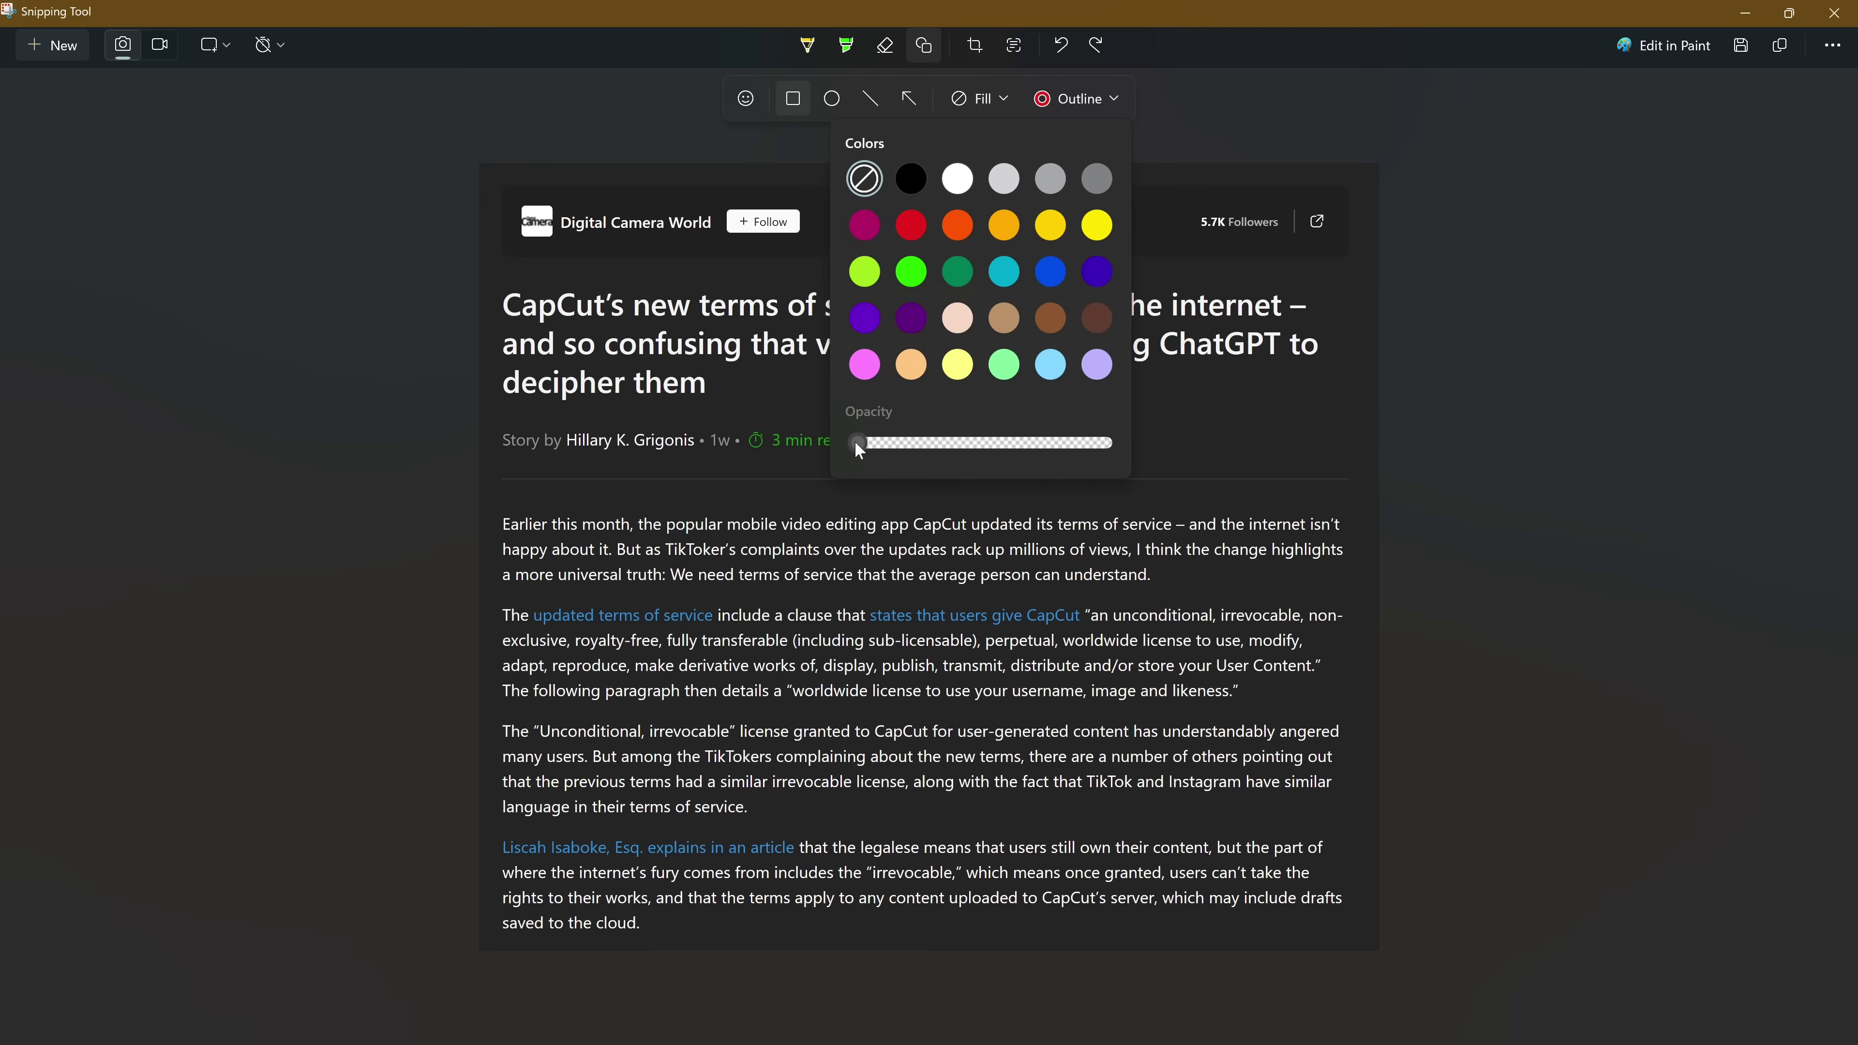
click(863, 181)
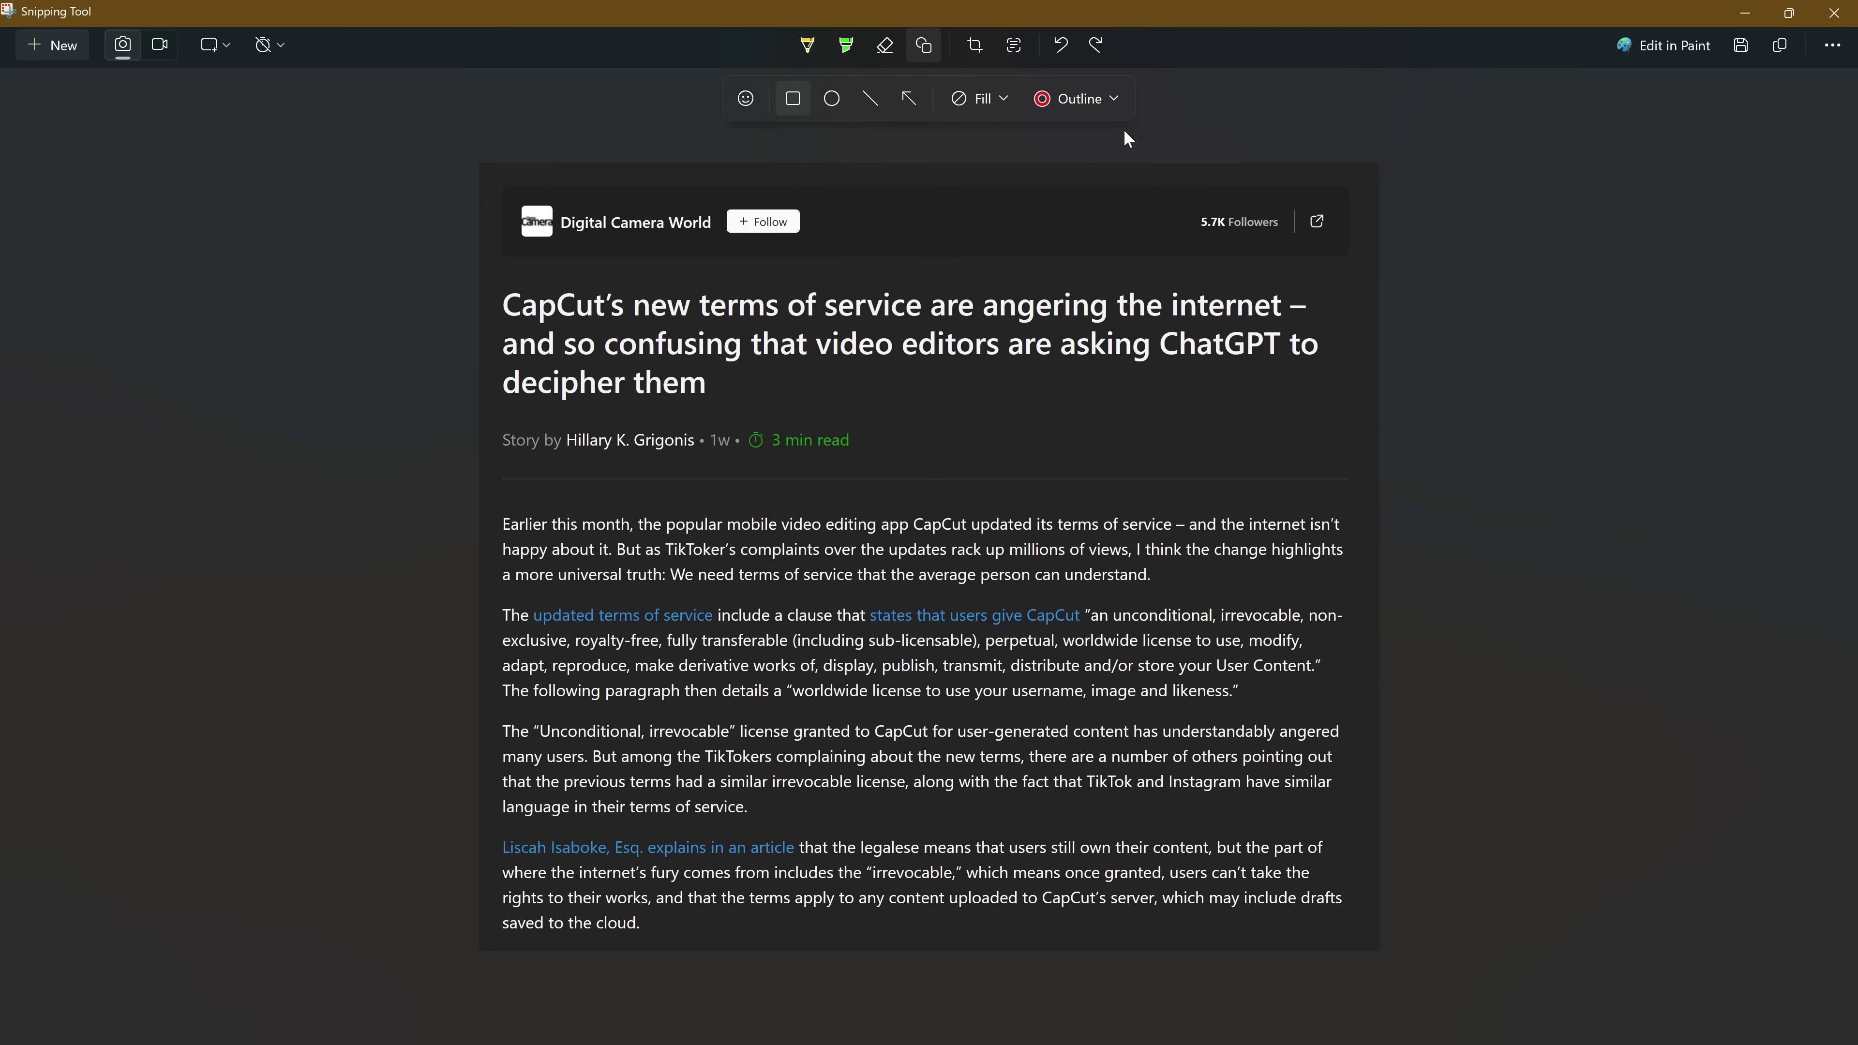
click(1125, 108)
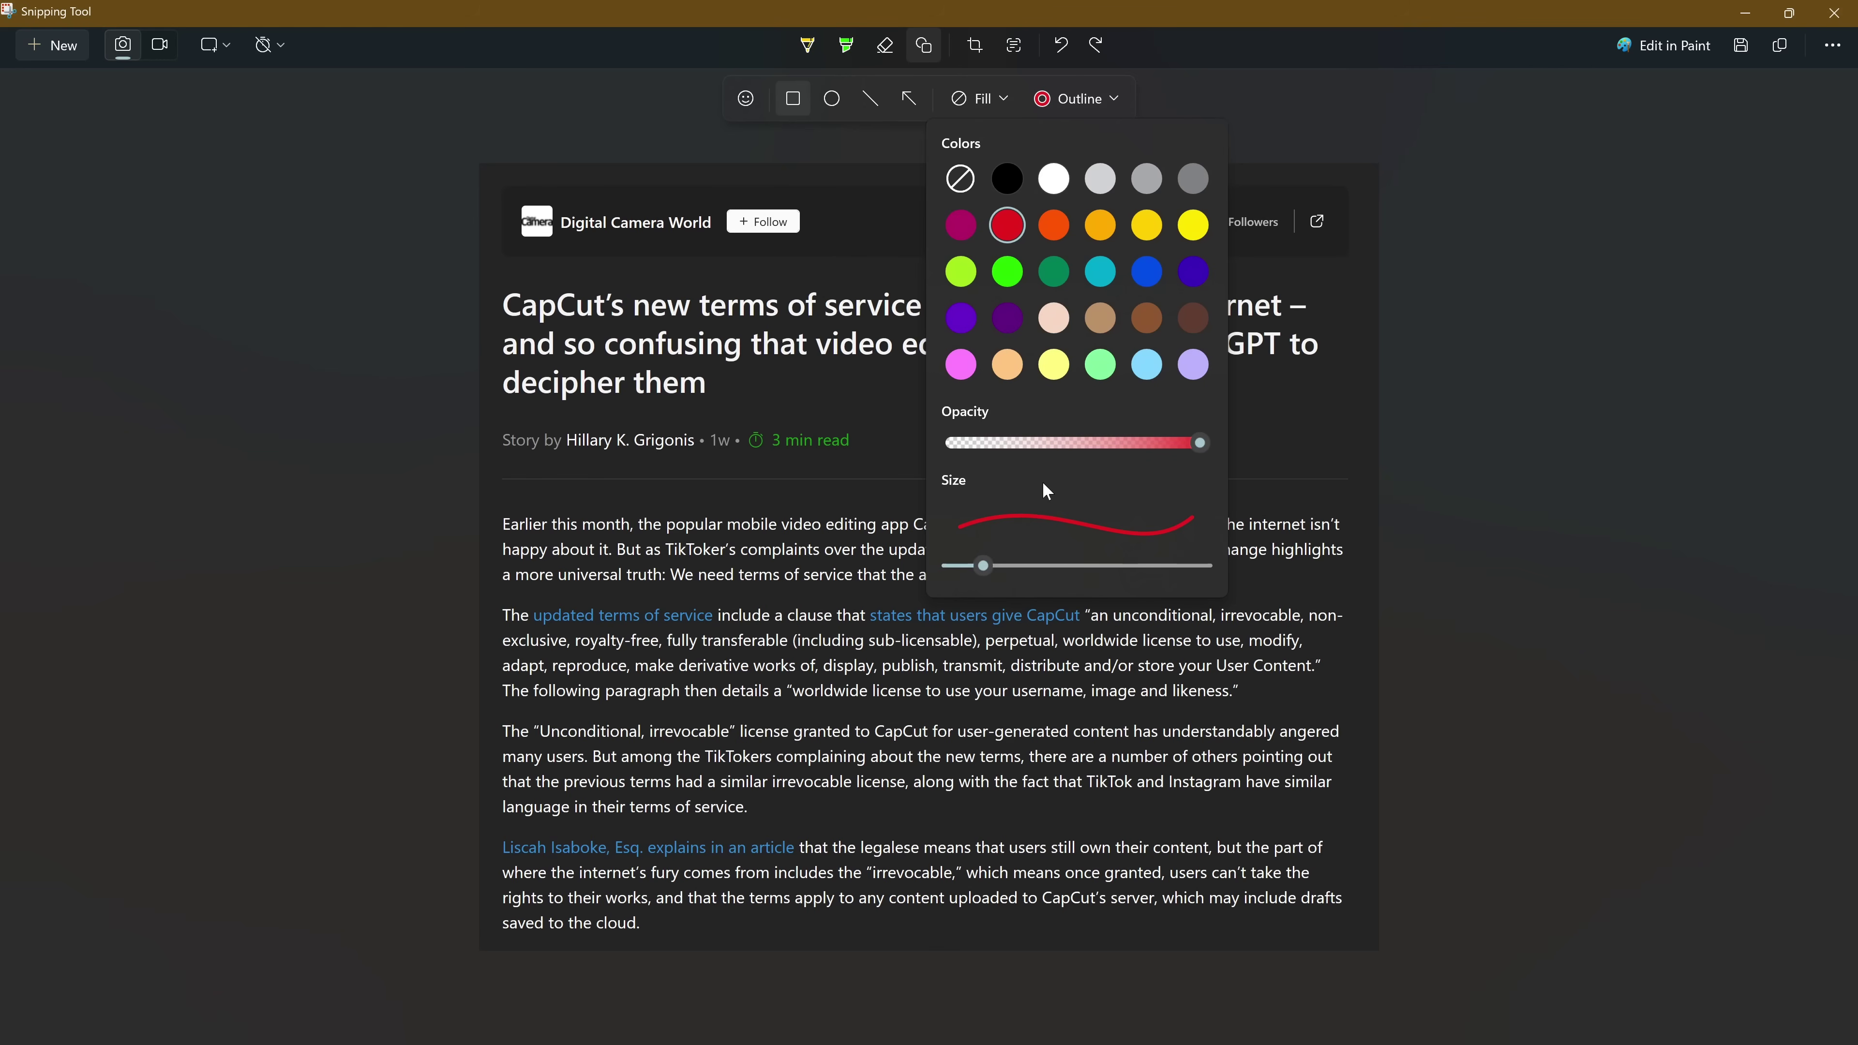
click(1193, 227)
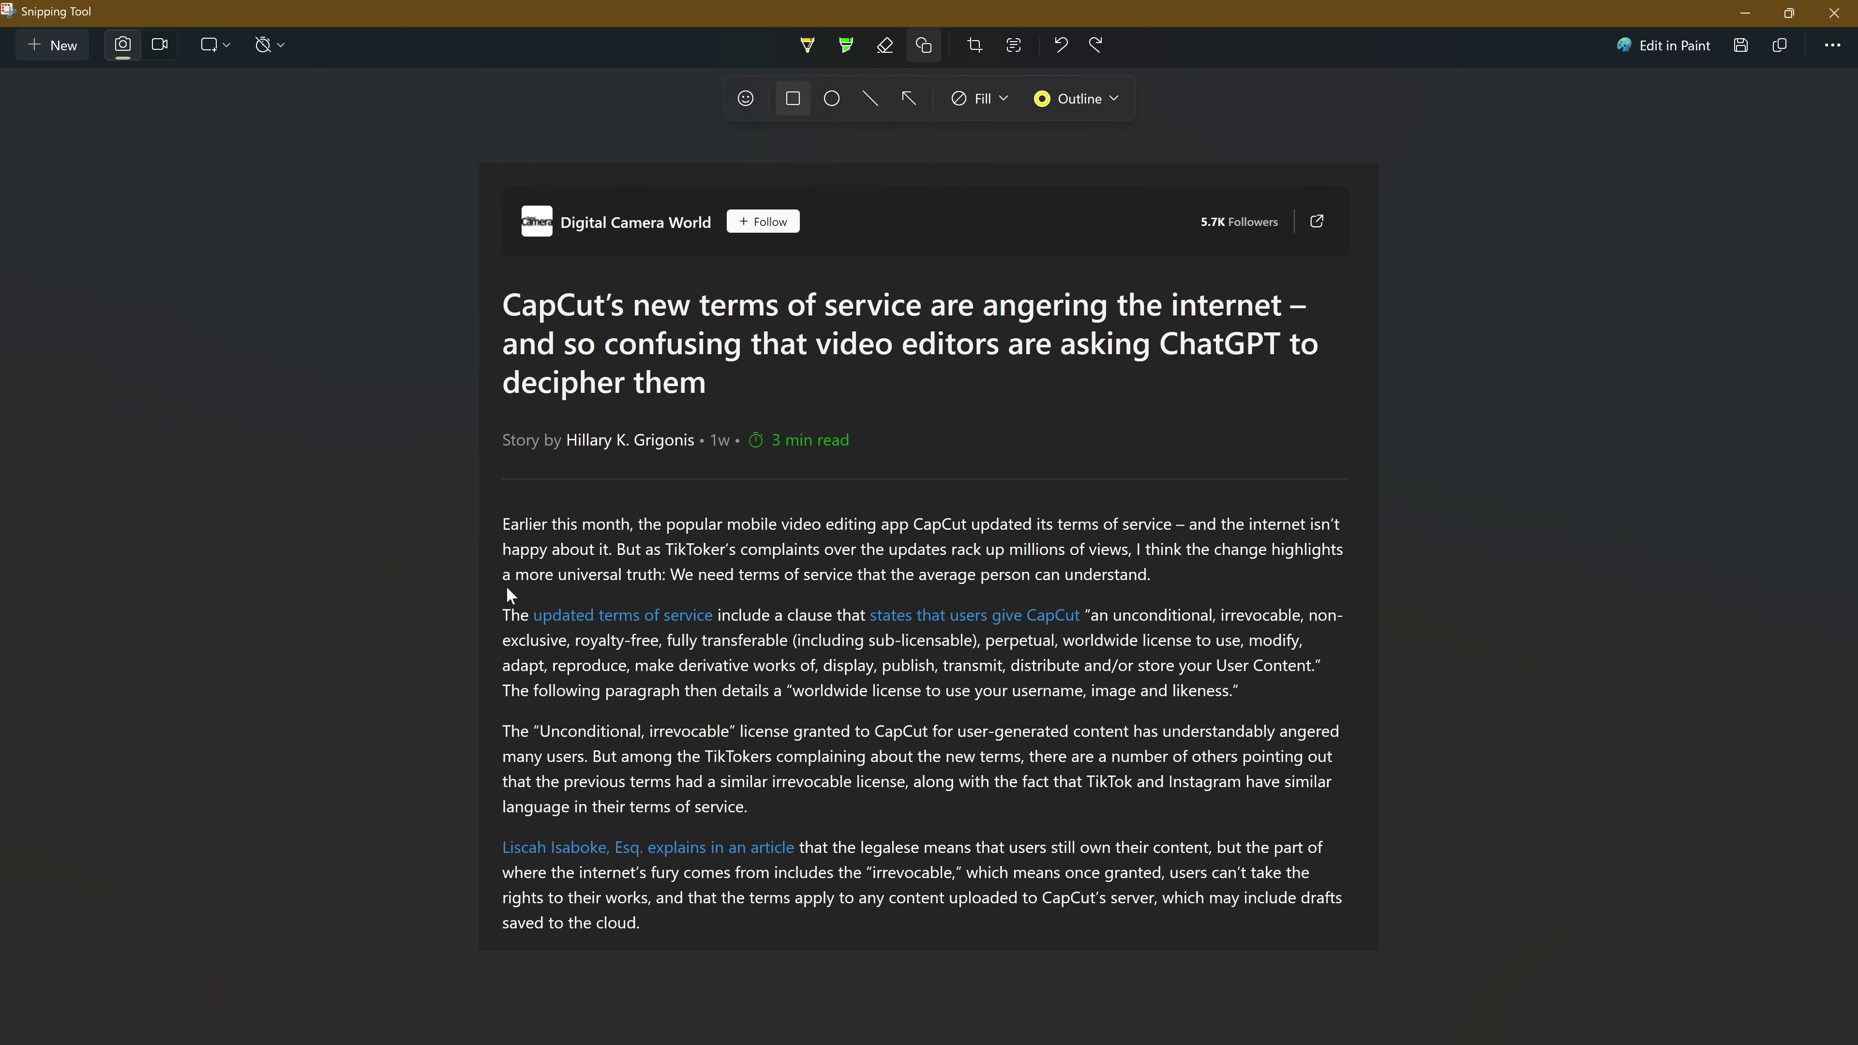
Frame the article's first two paragraphs with the yellow rectangle, then enter crop mode
drag(489, 604, 1355, 710)
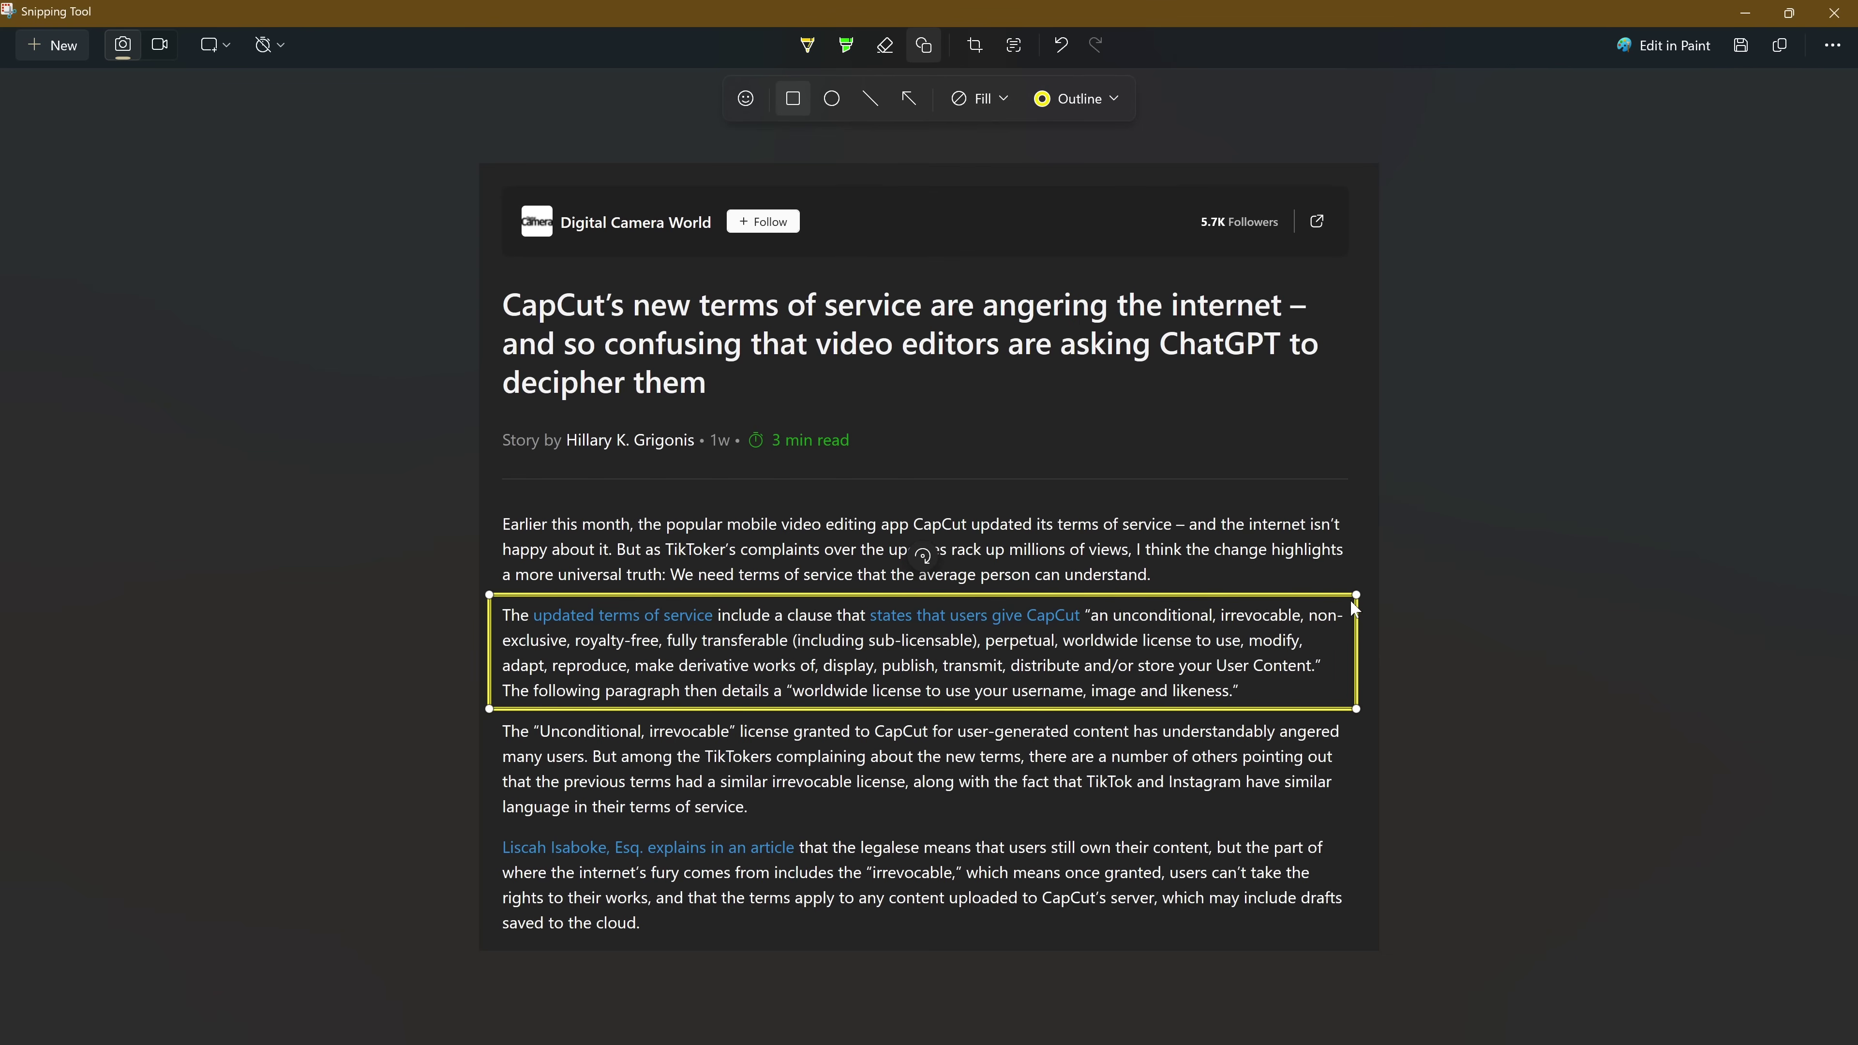
drag(1357, 596, 1352, 506)
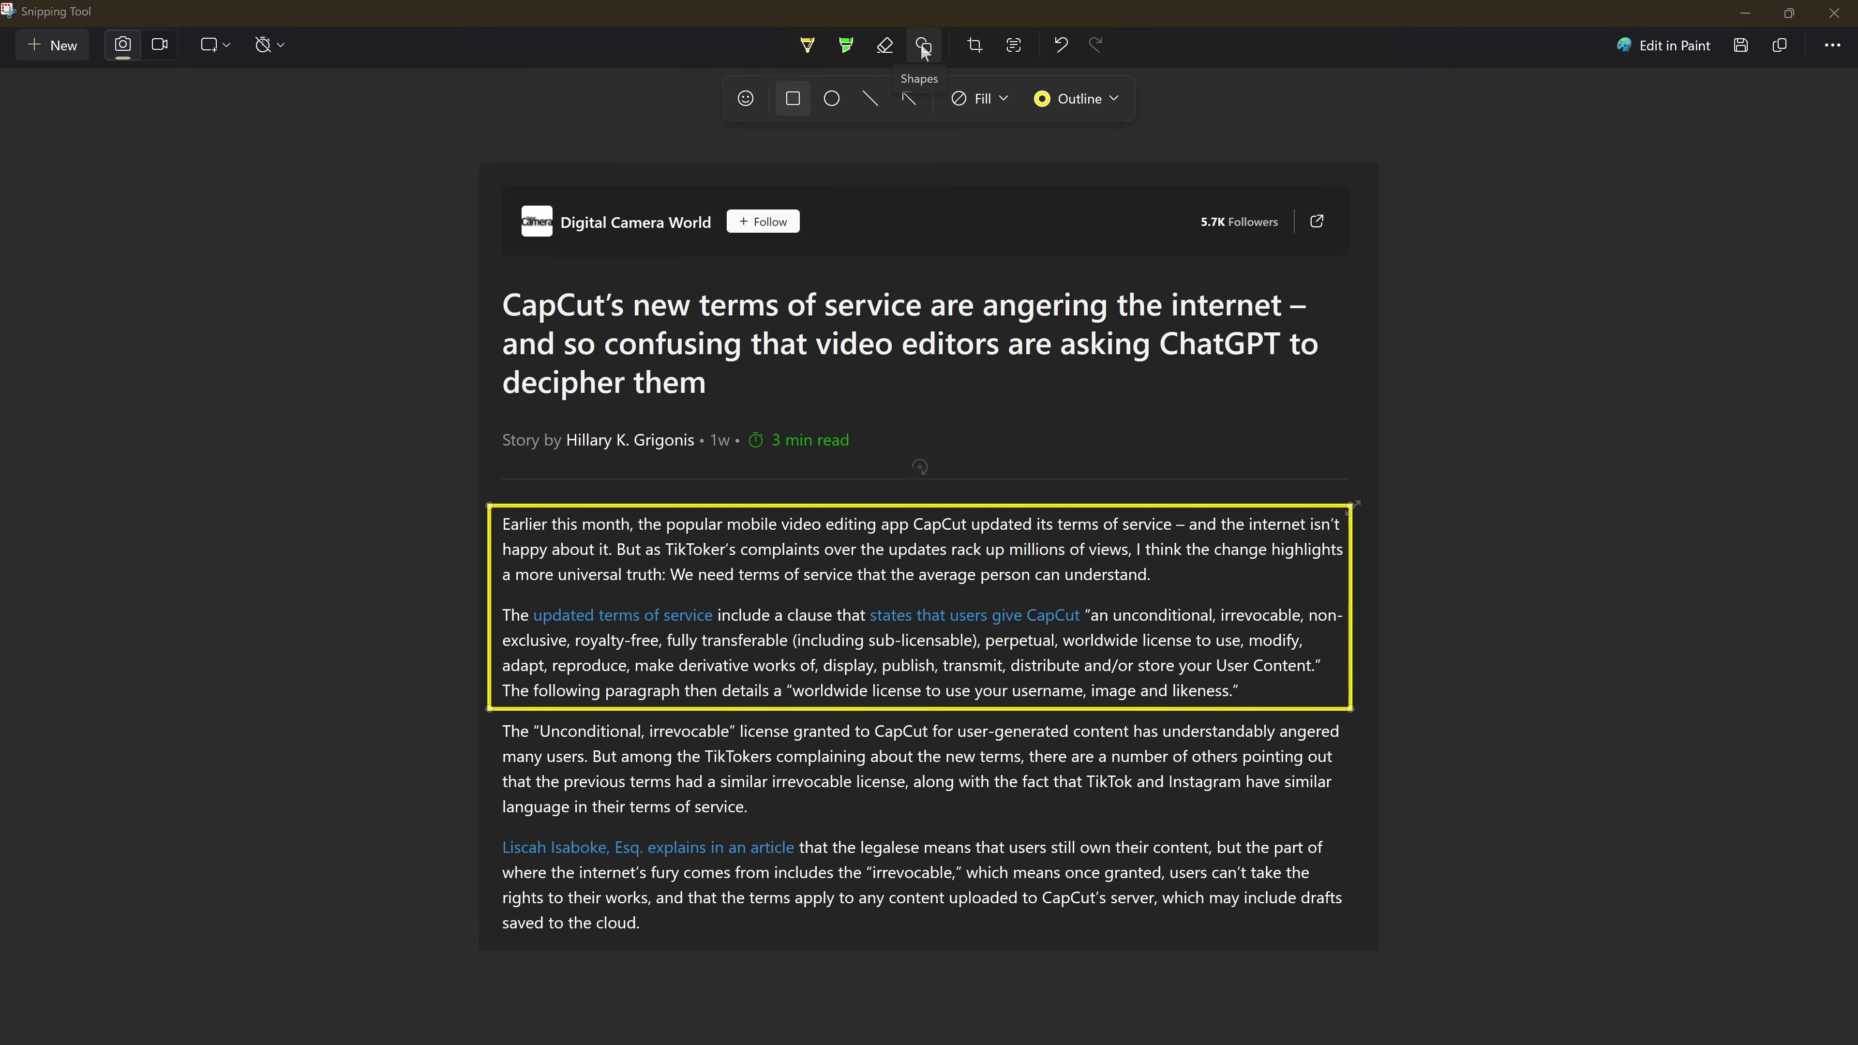
click(972, 44)
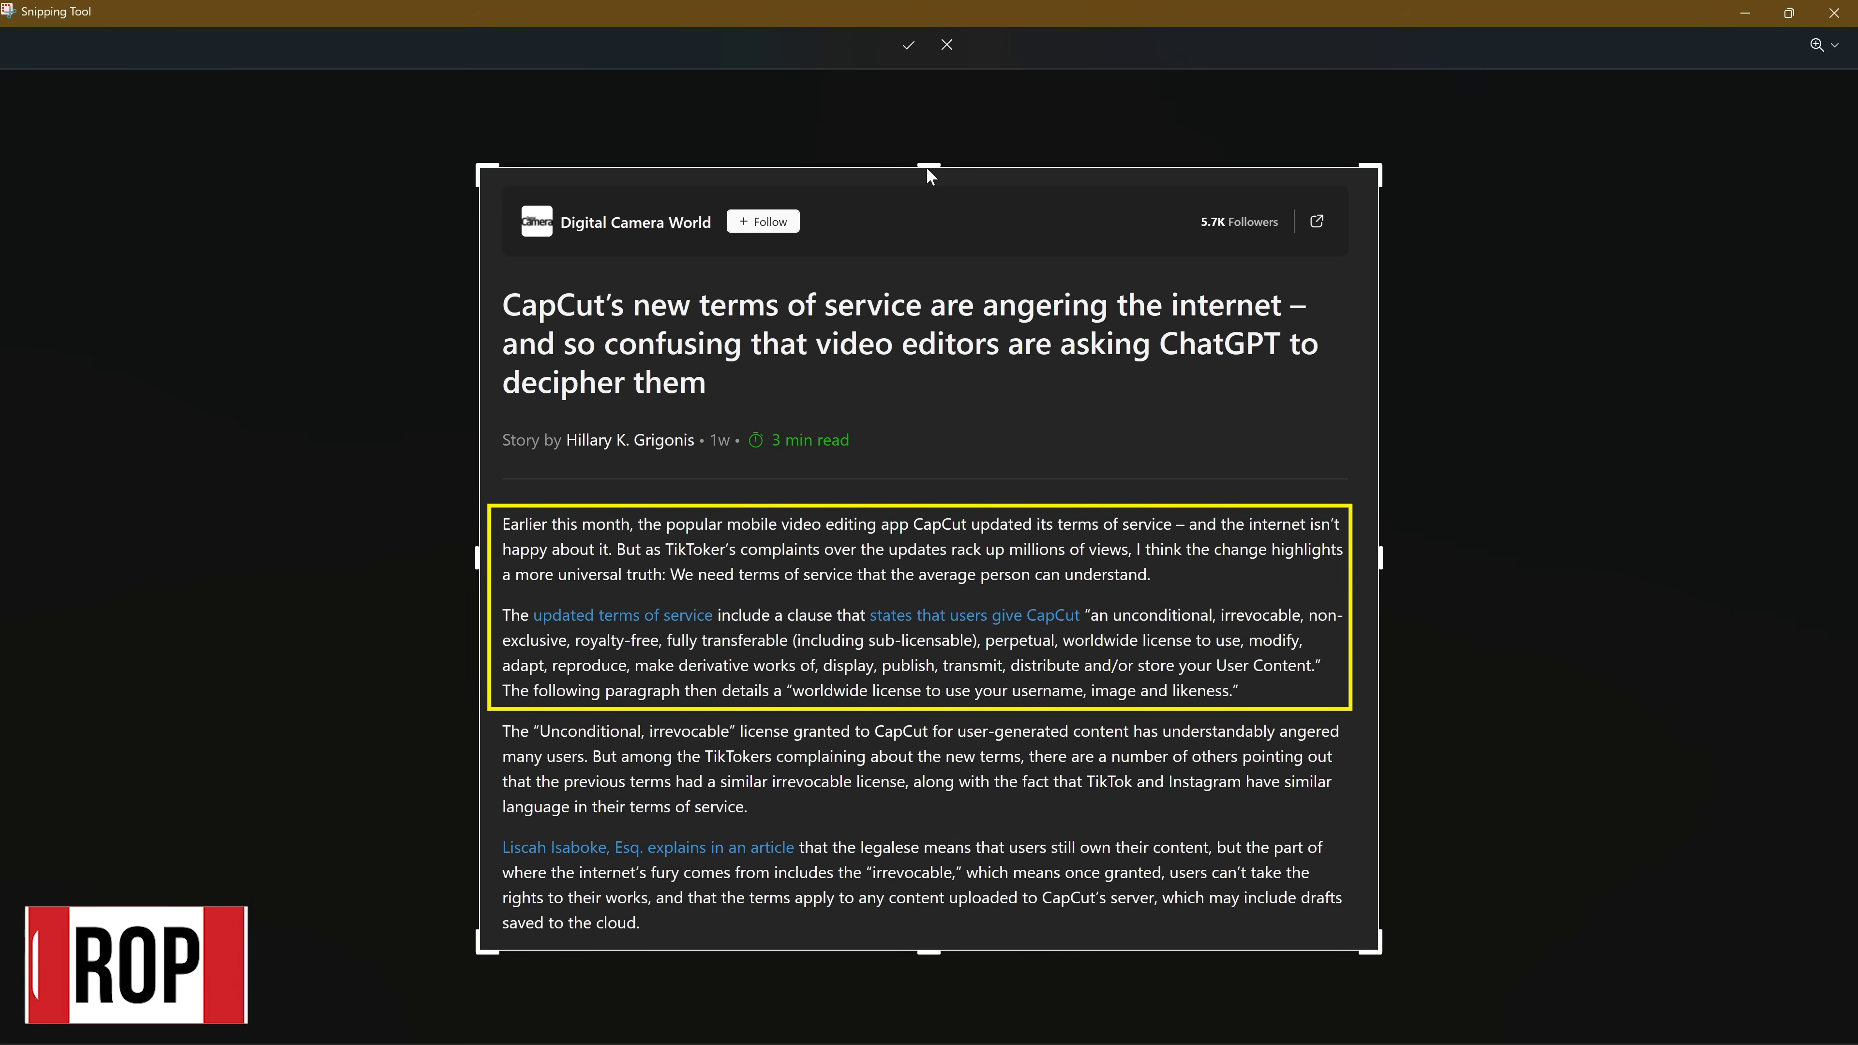
Crop to the body paragraphs, trimming off the headline, byline and a sliver on the right
drag(926, 161, 905, 494)
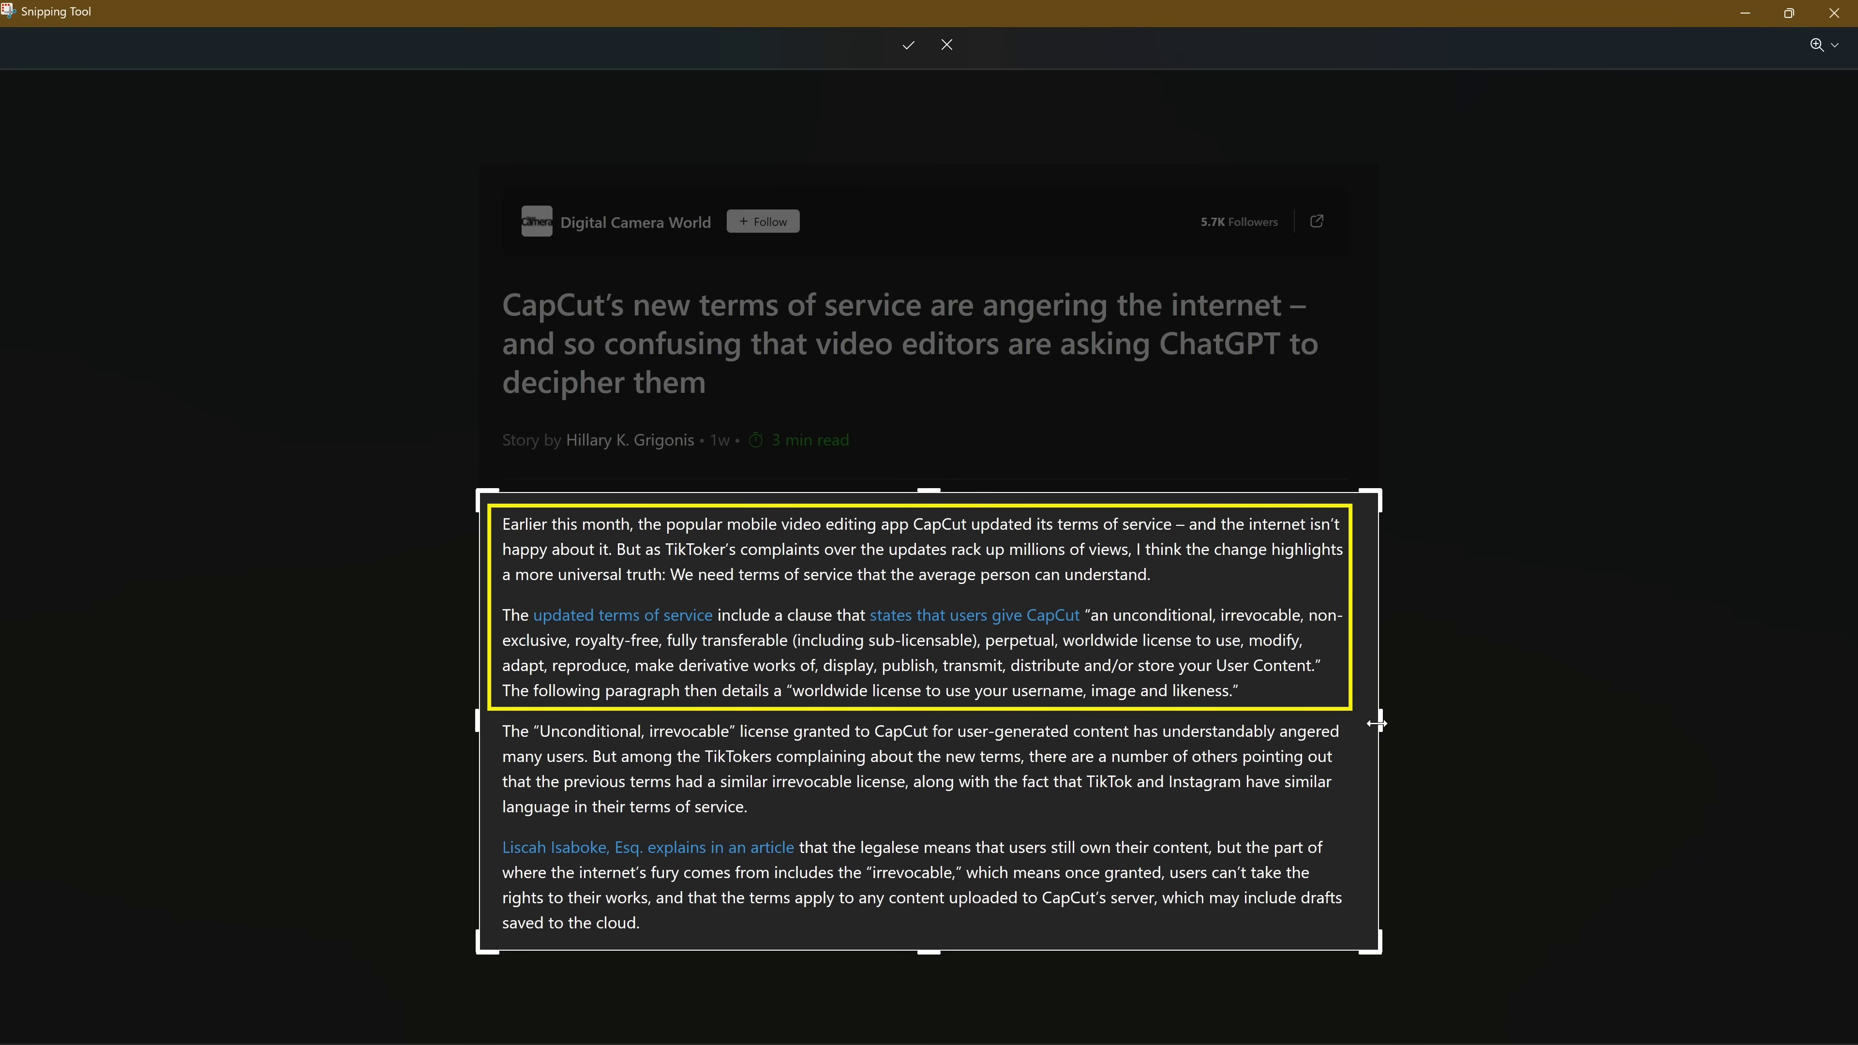
drag(1378, 725, 1363, 724)
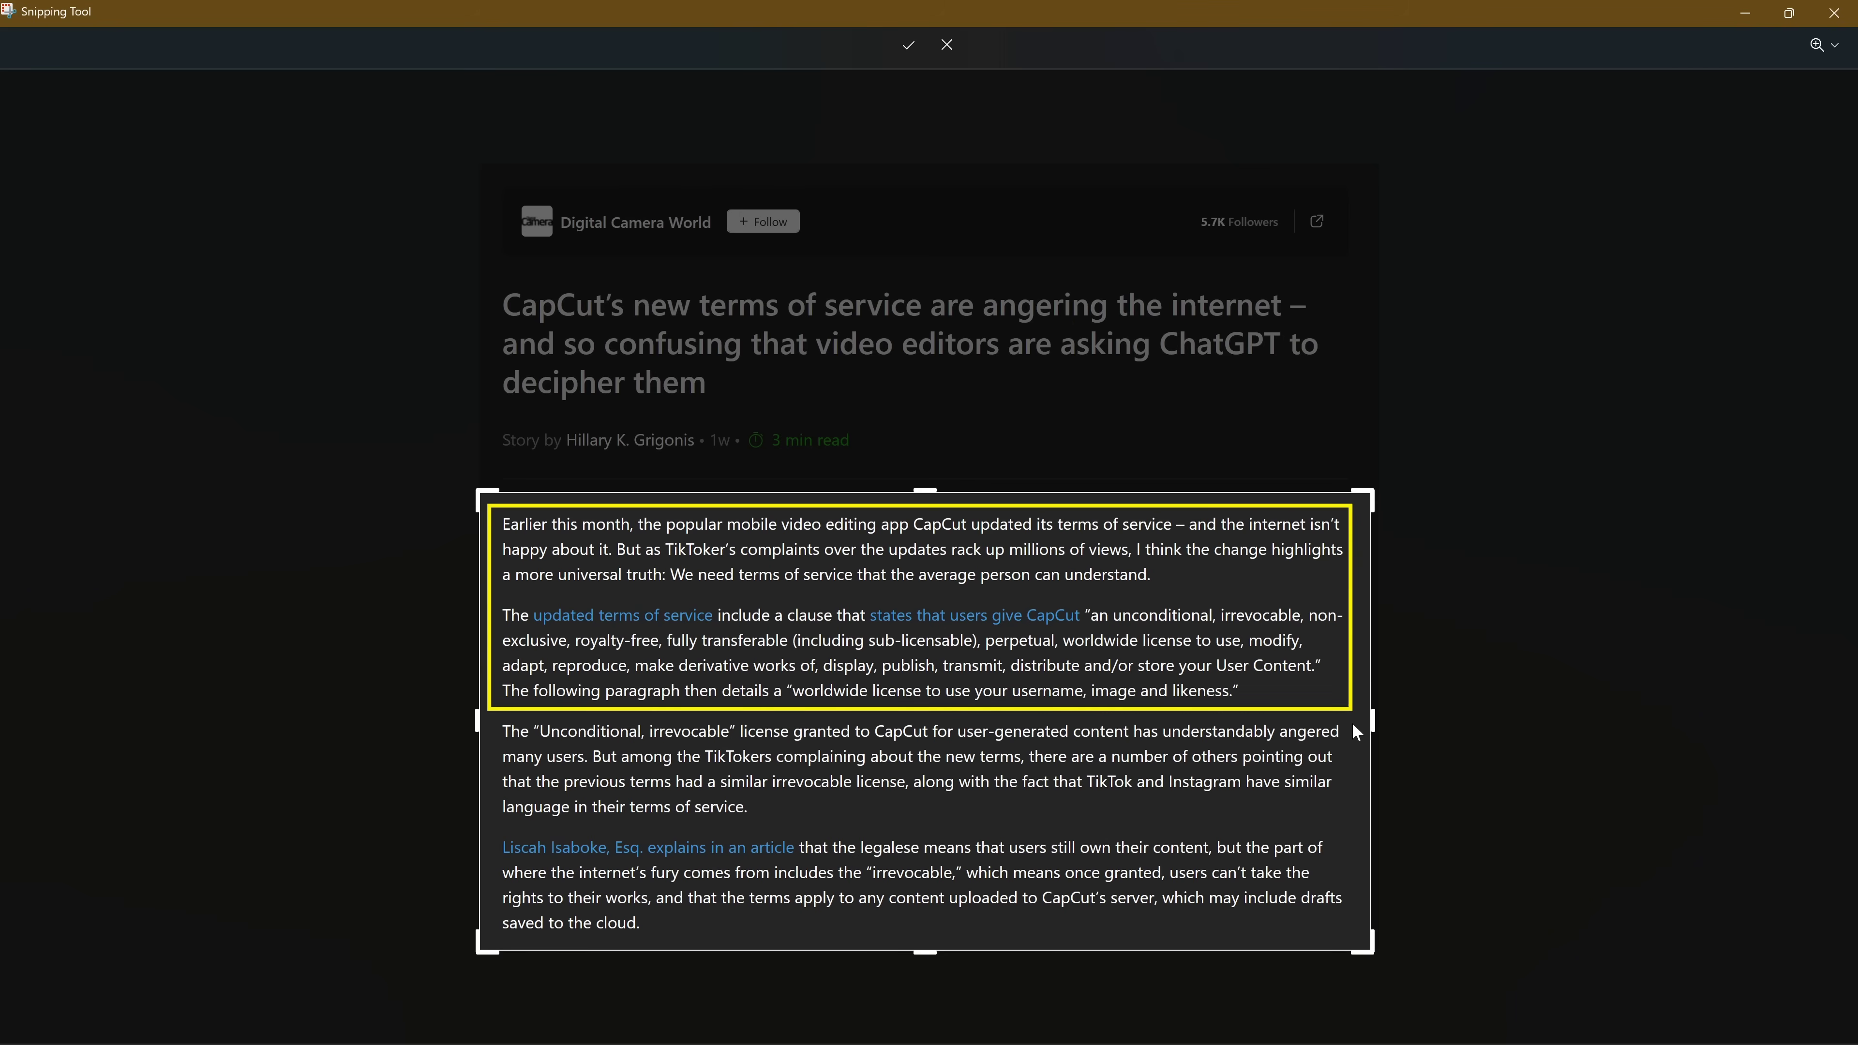
click(914, 50)
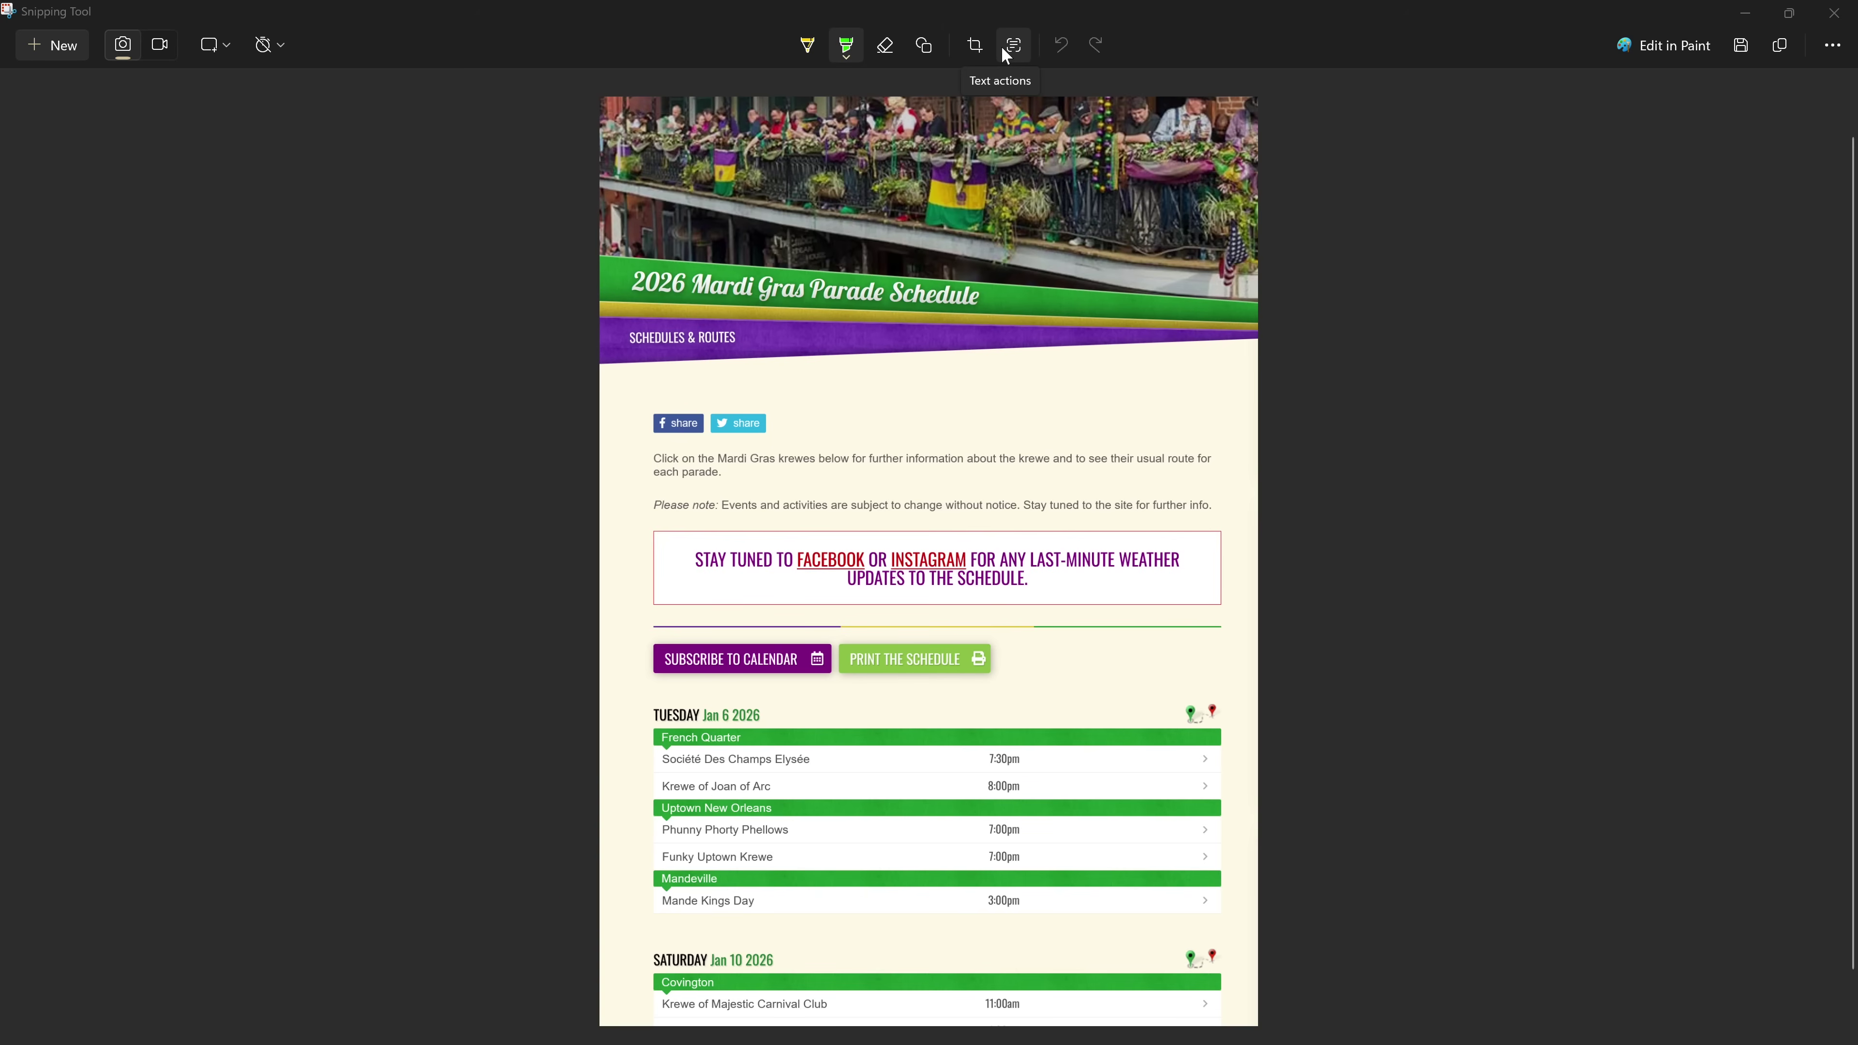
Detect the text on the Mardi Gras parade schedule screenshot with Text actions
click(1016, 46)
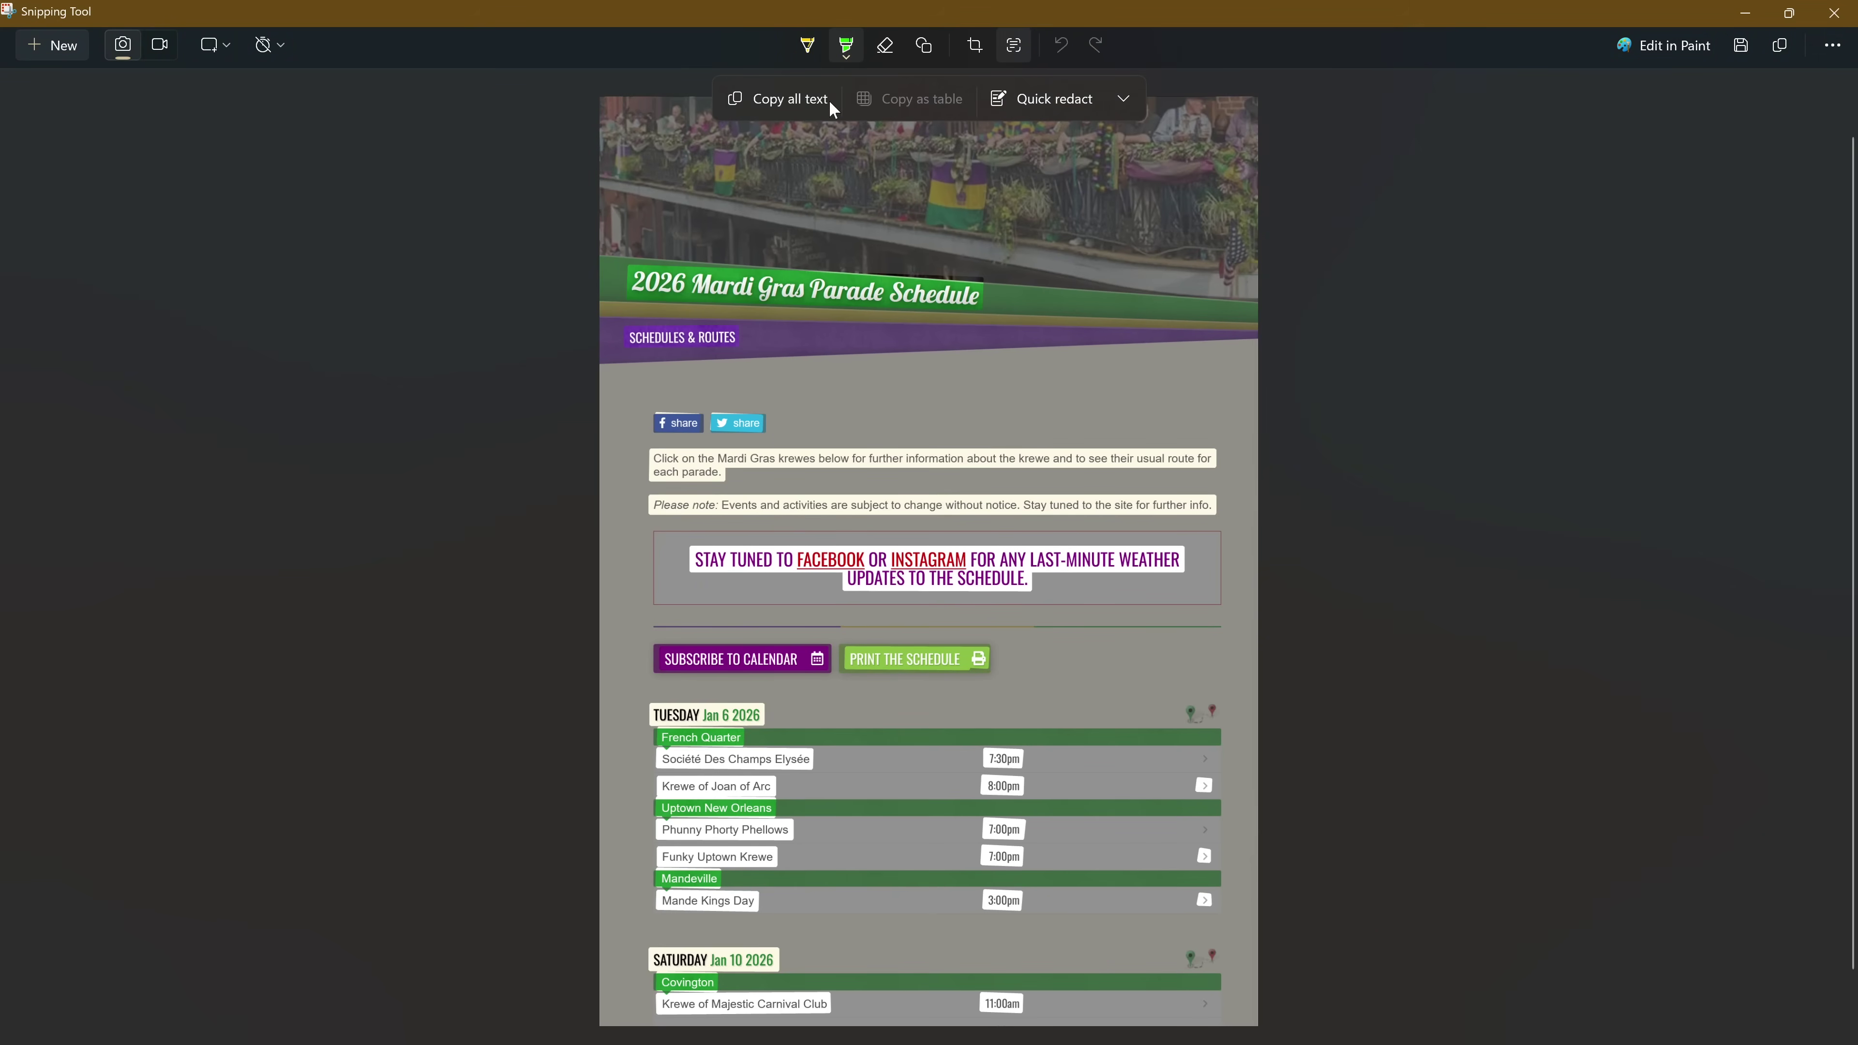
Copy all the detected schedule text and paste it into the Notepad document
click(798, 100)
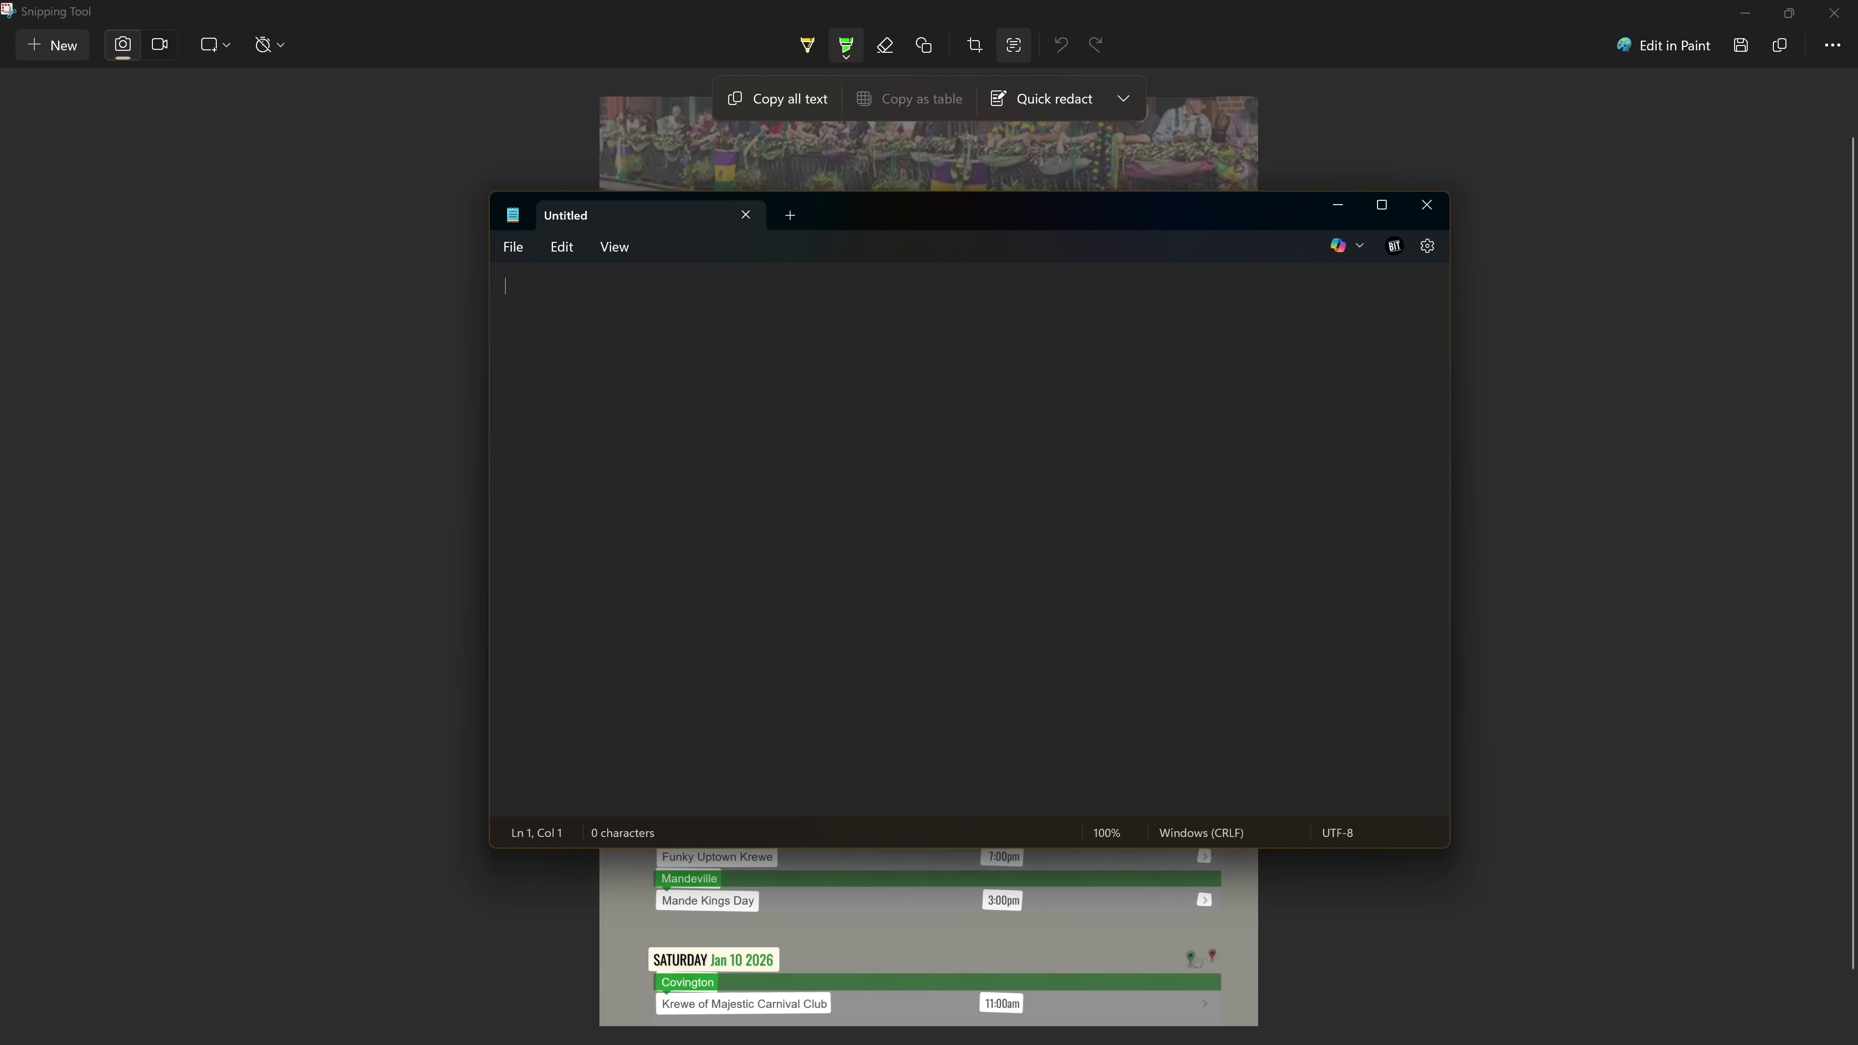
key(ctrl+v)
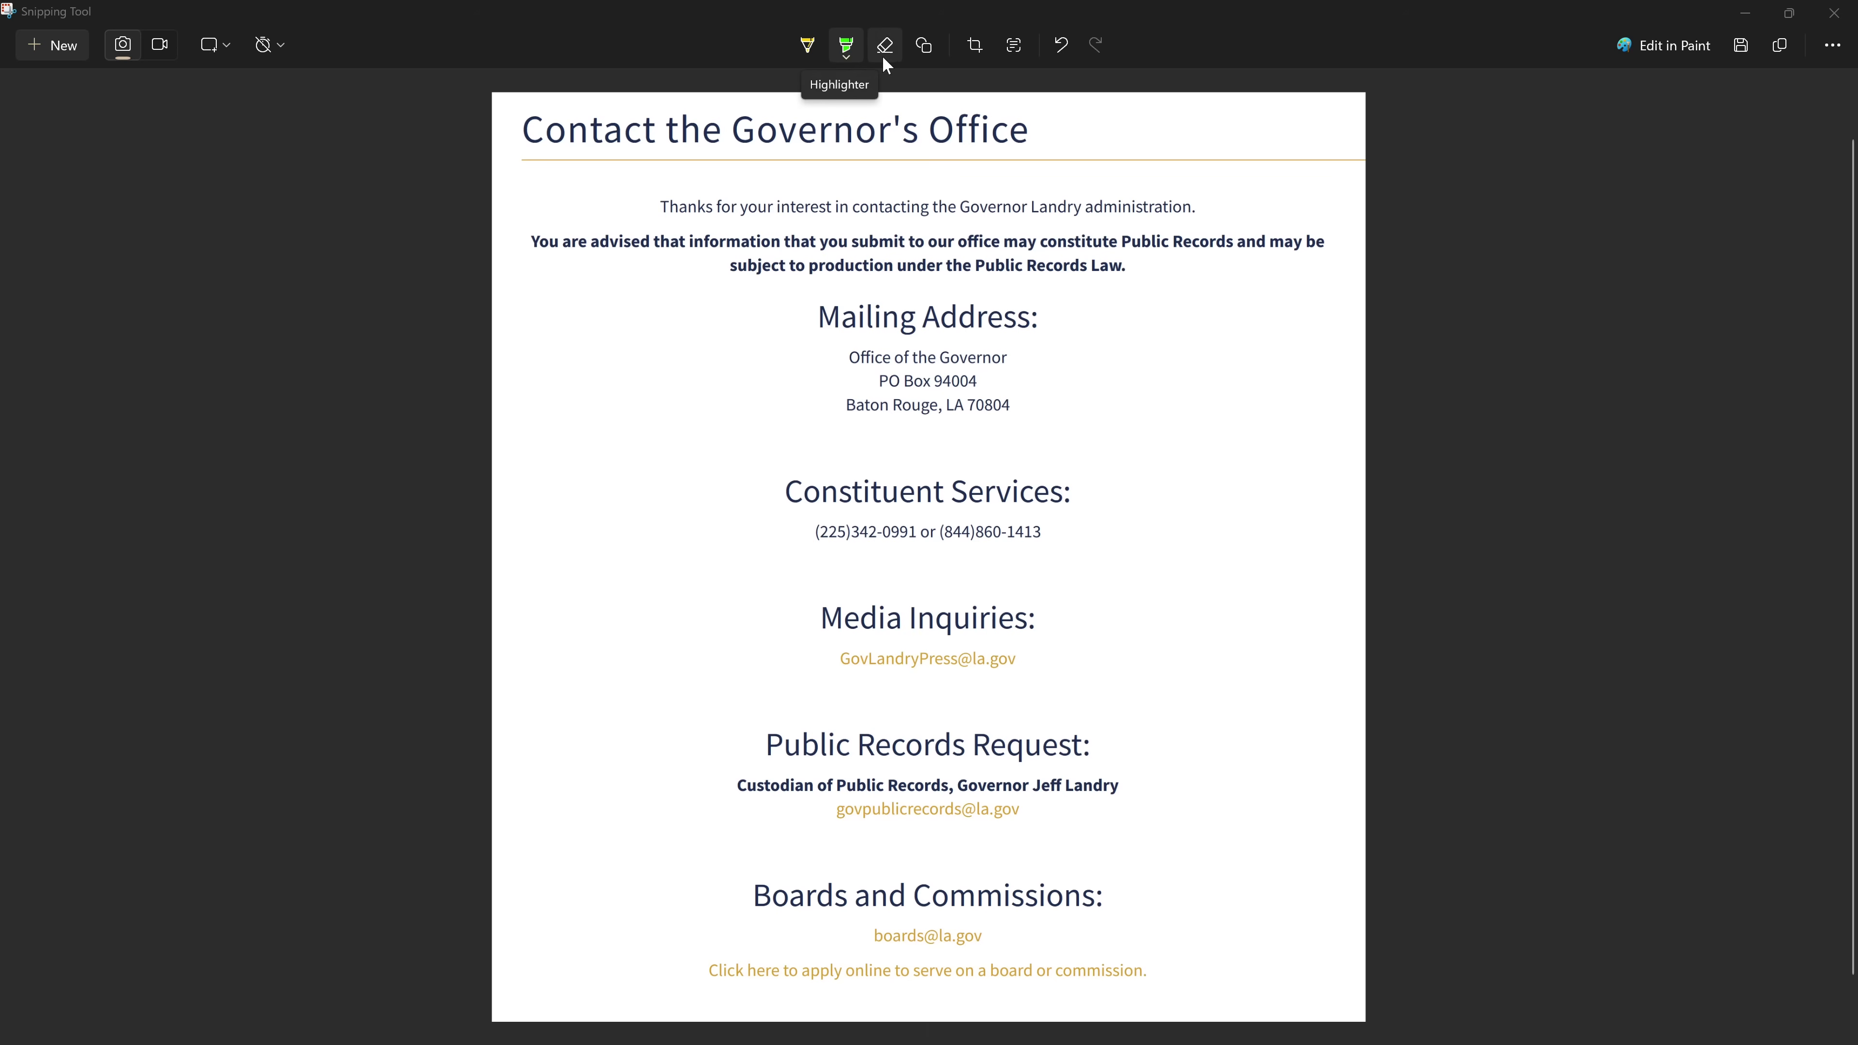
Detect the contact page text and quick-redact all email addresses
click(1016, 44)
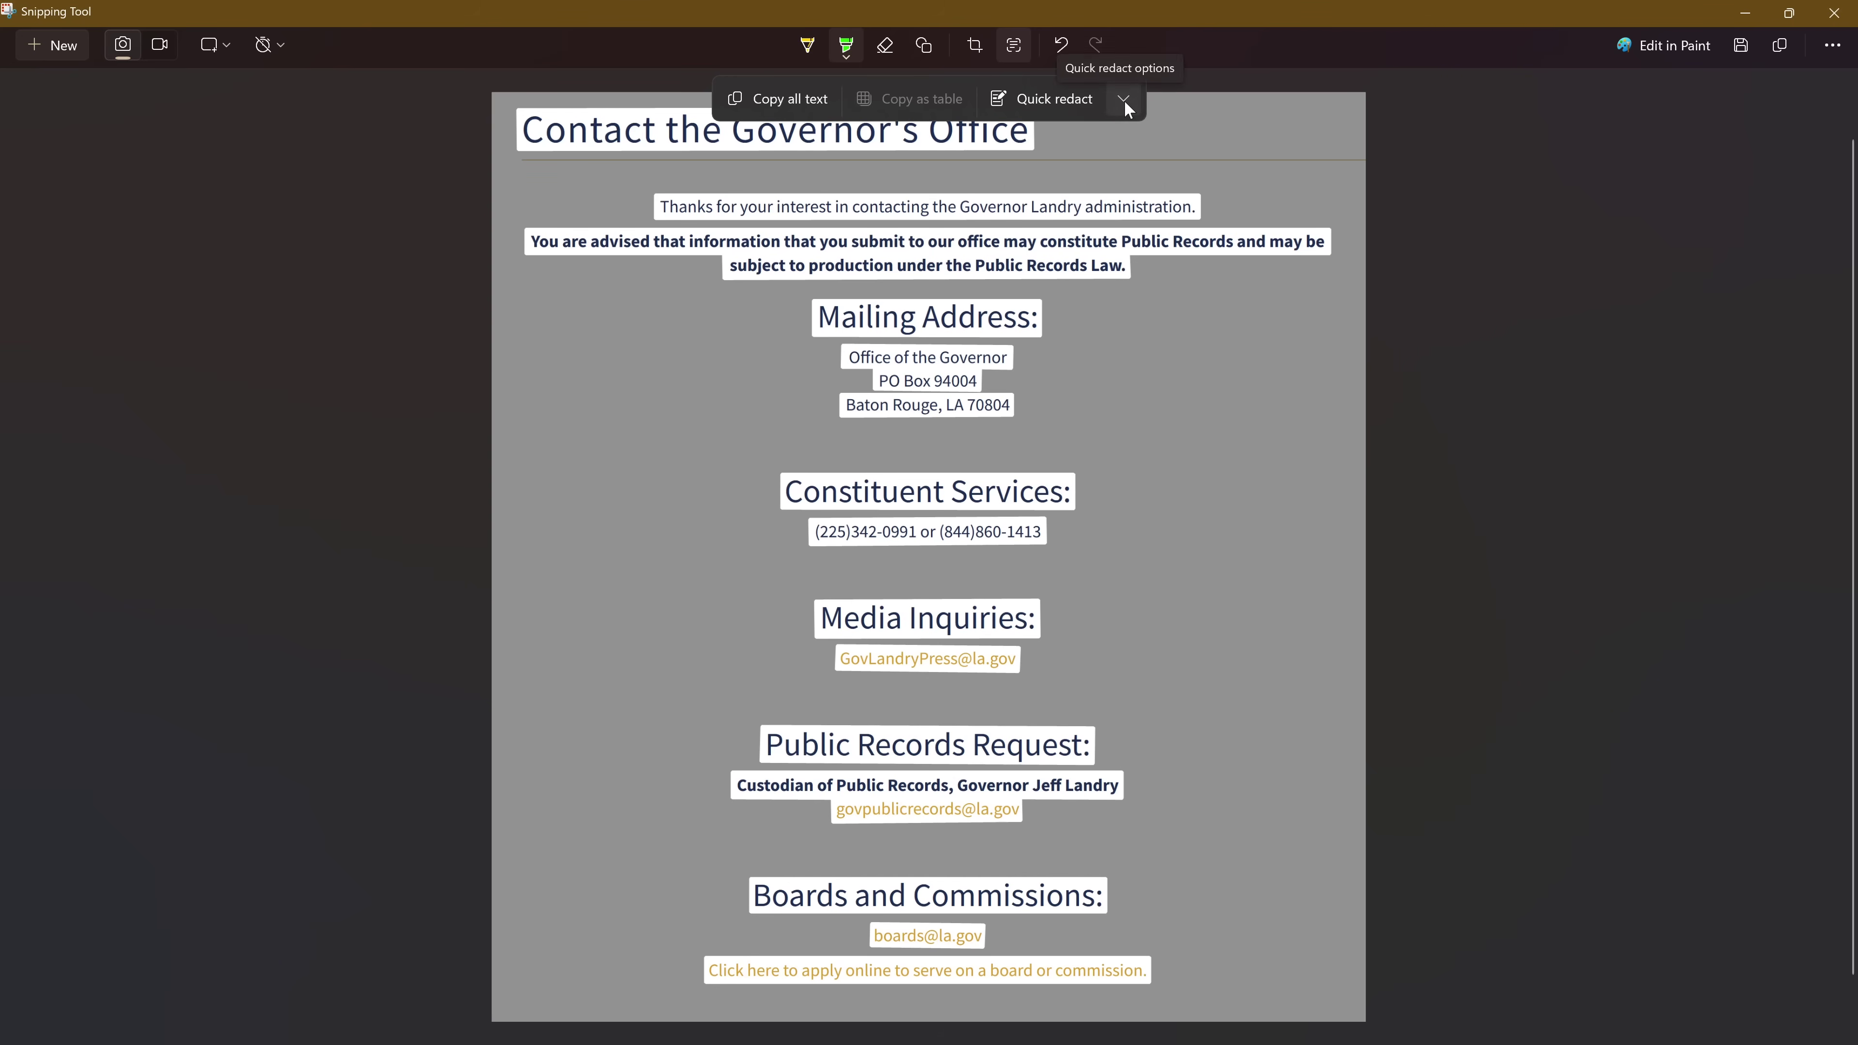
click(1123, 100)
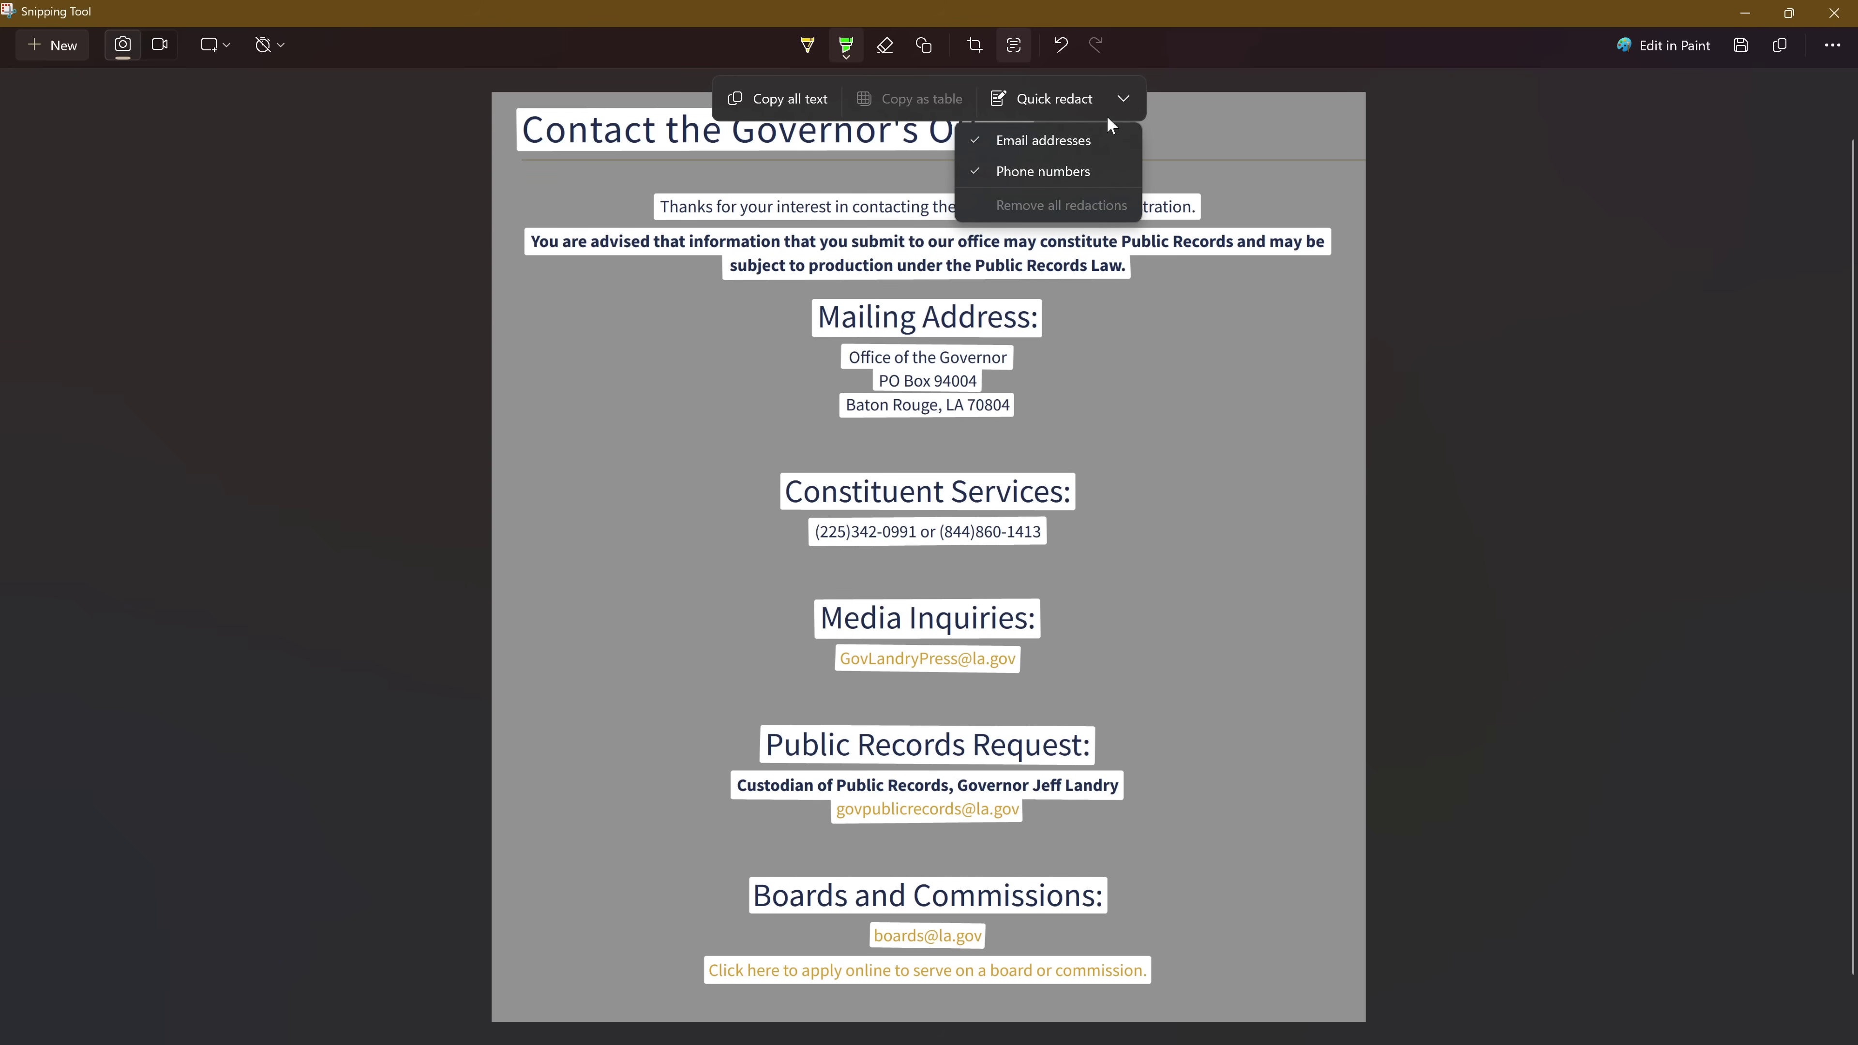
click(1053, 100)
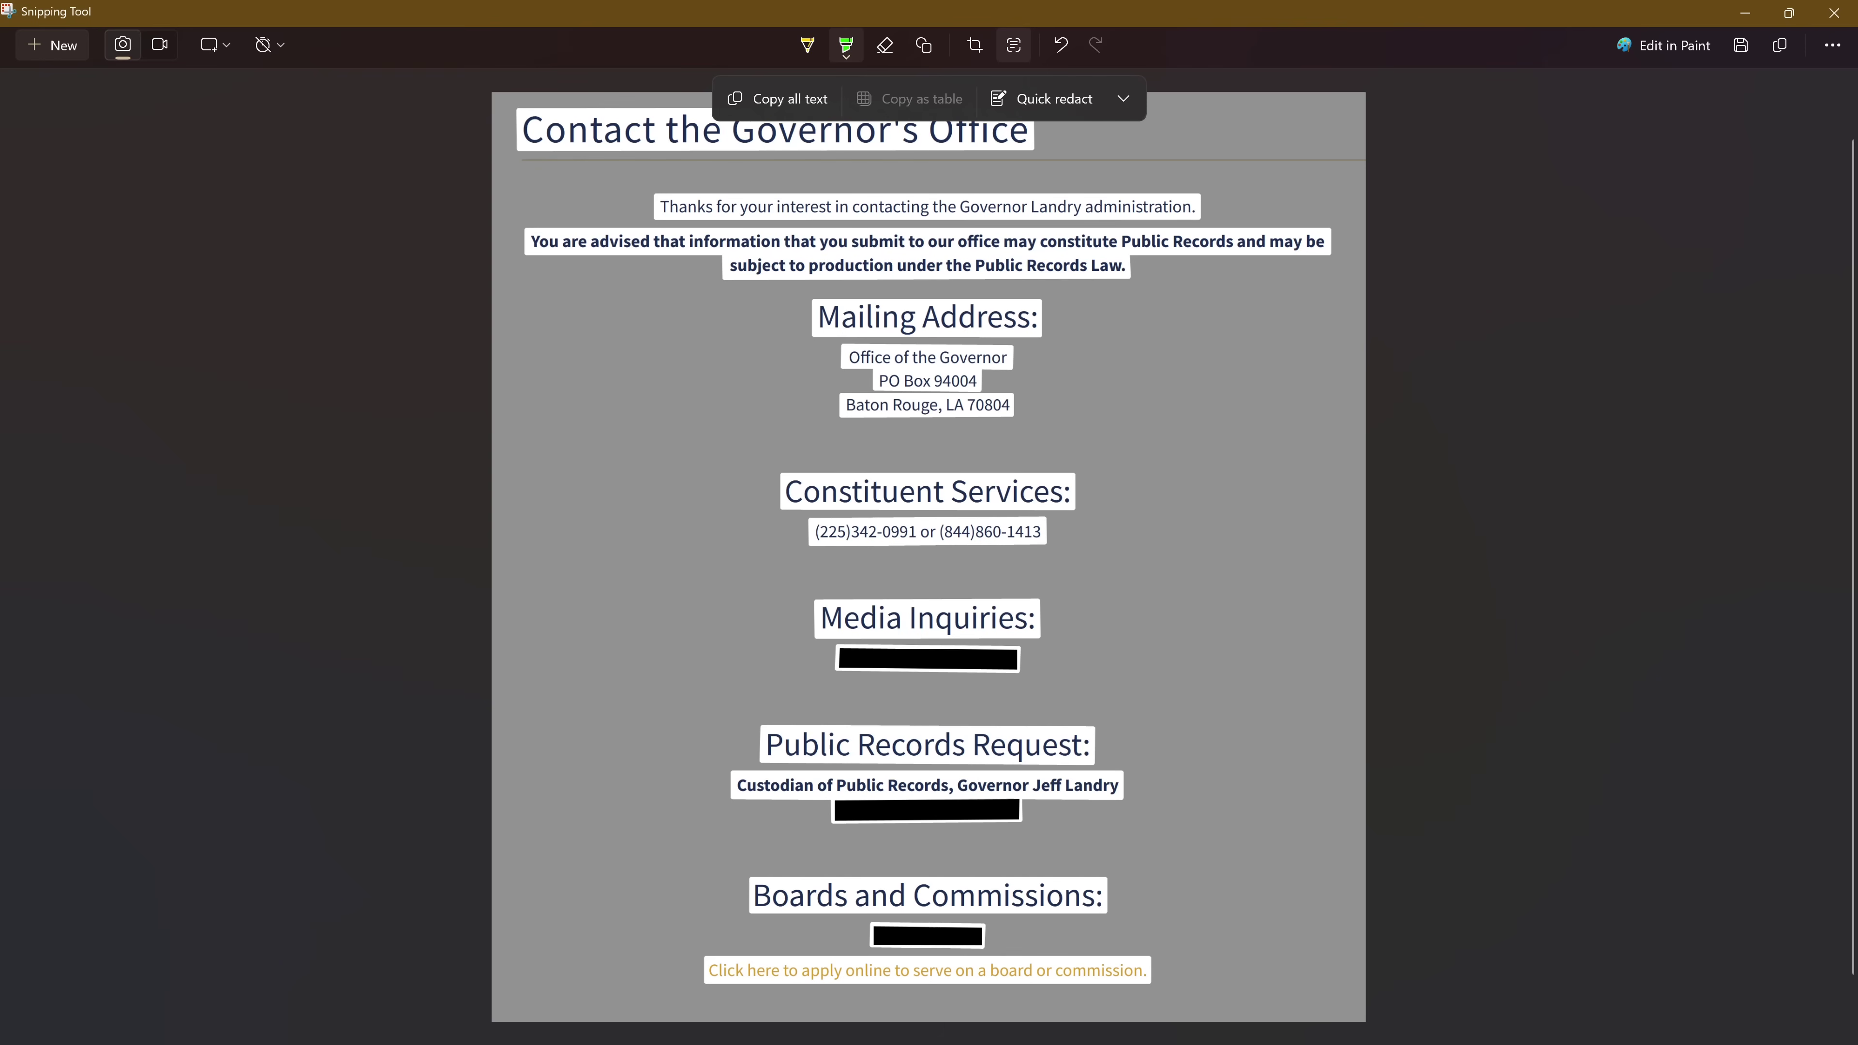
Redact both Constituent Services phone numbers, then exit text detection
double_click(985, 533)
right_click(984, 533)
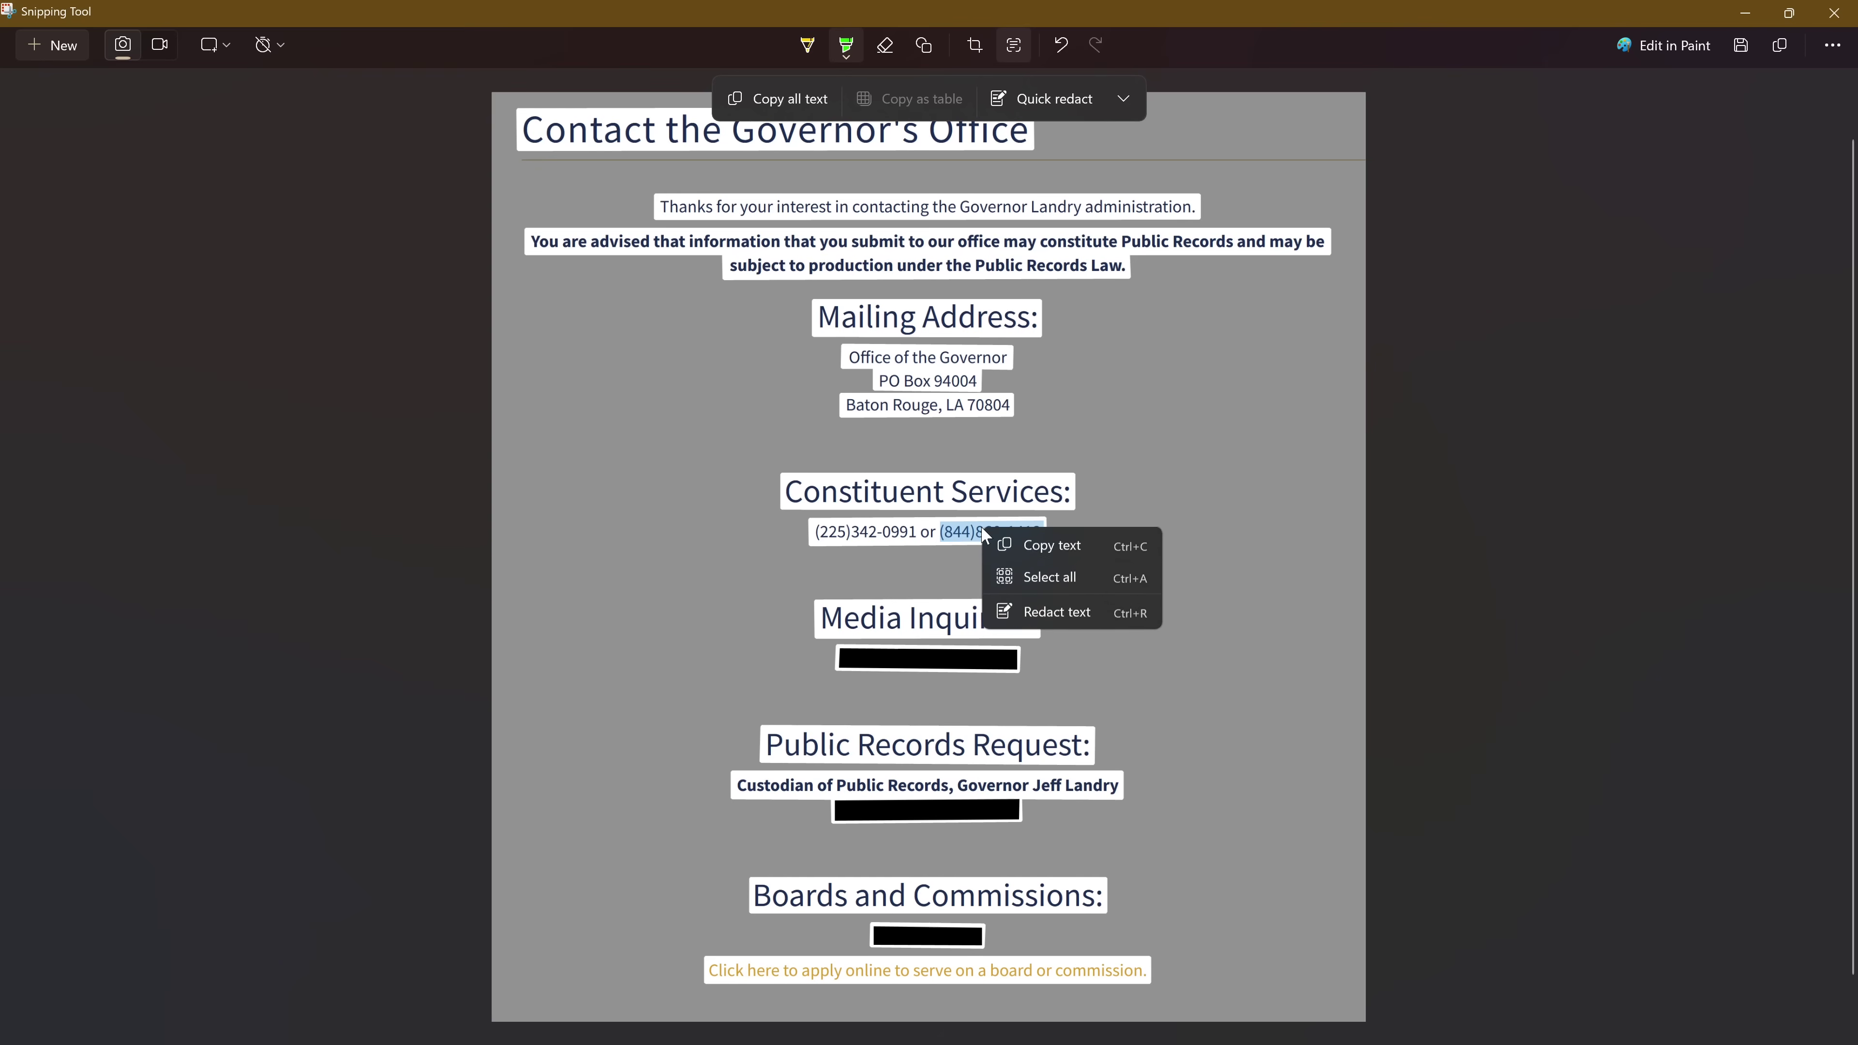
click(1031, 614)
double_click(868, 534)
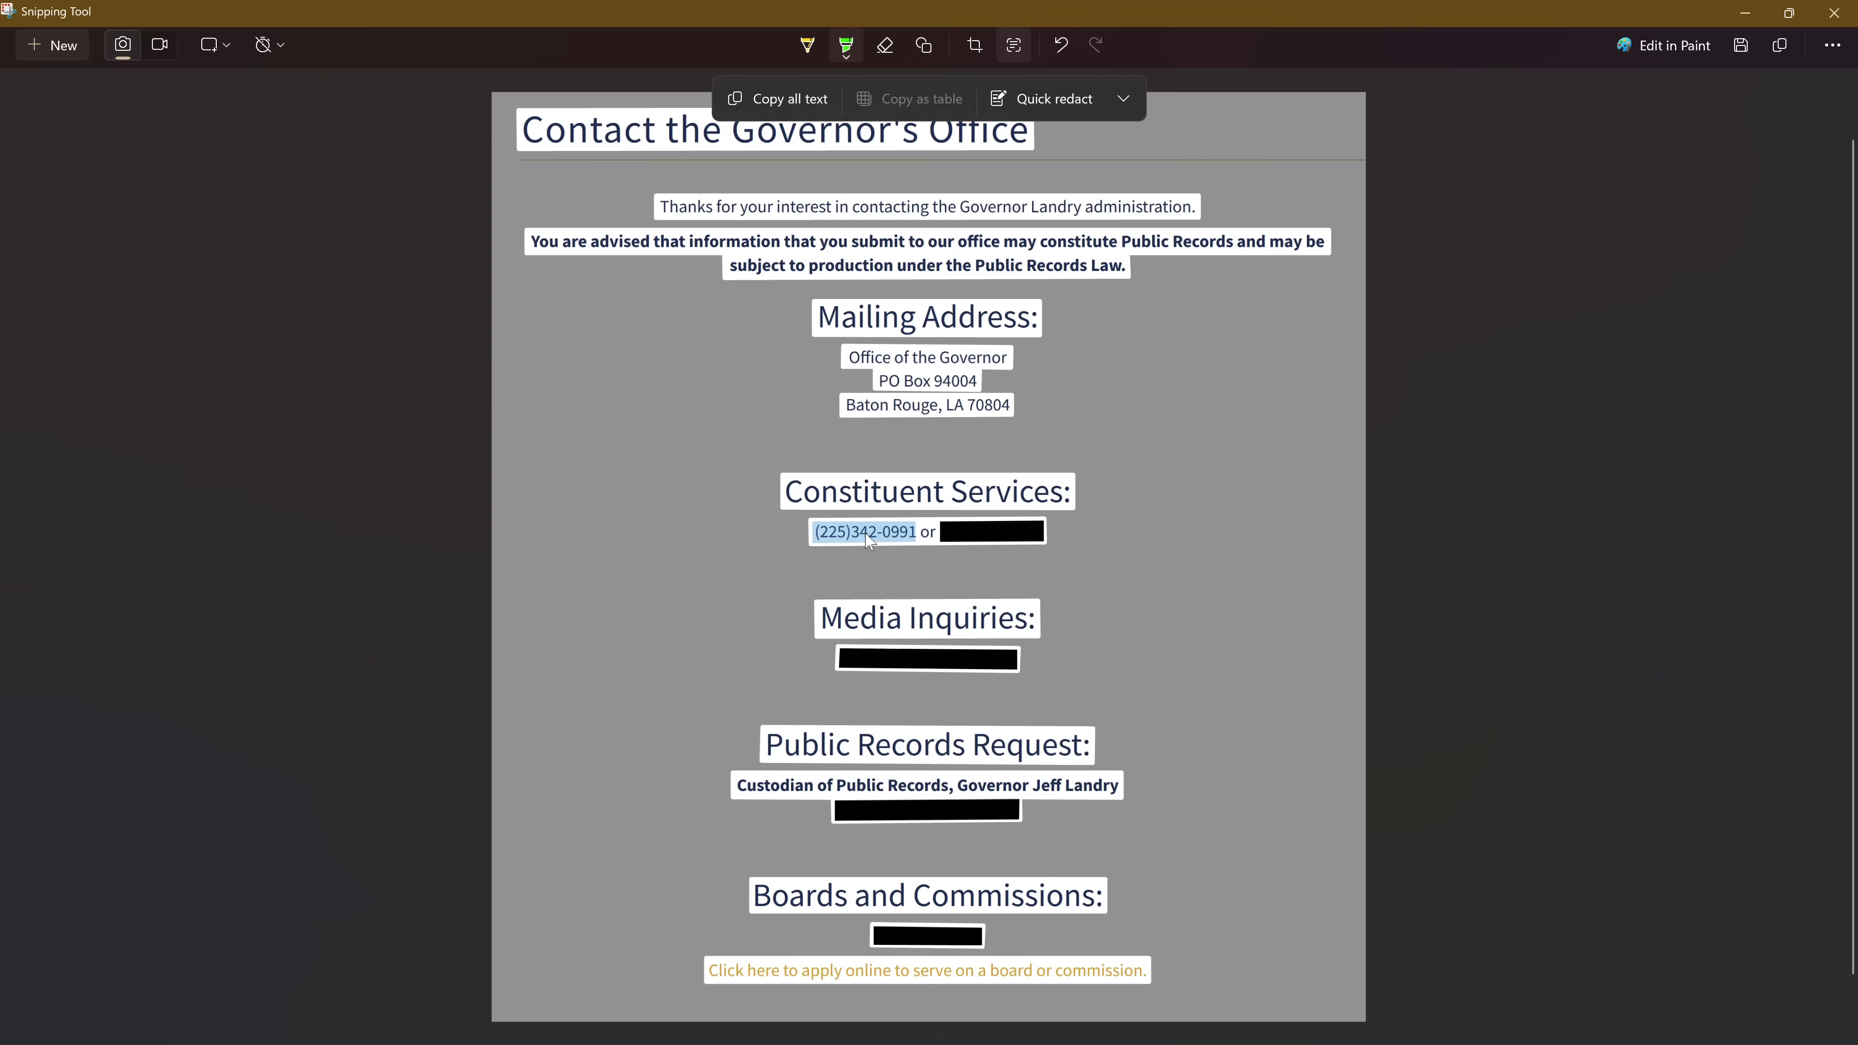
right_click(867, 534)
click(925, 620)
click(1572, 86)
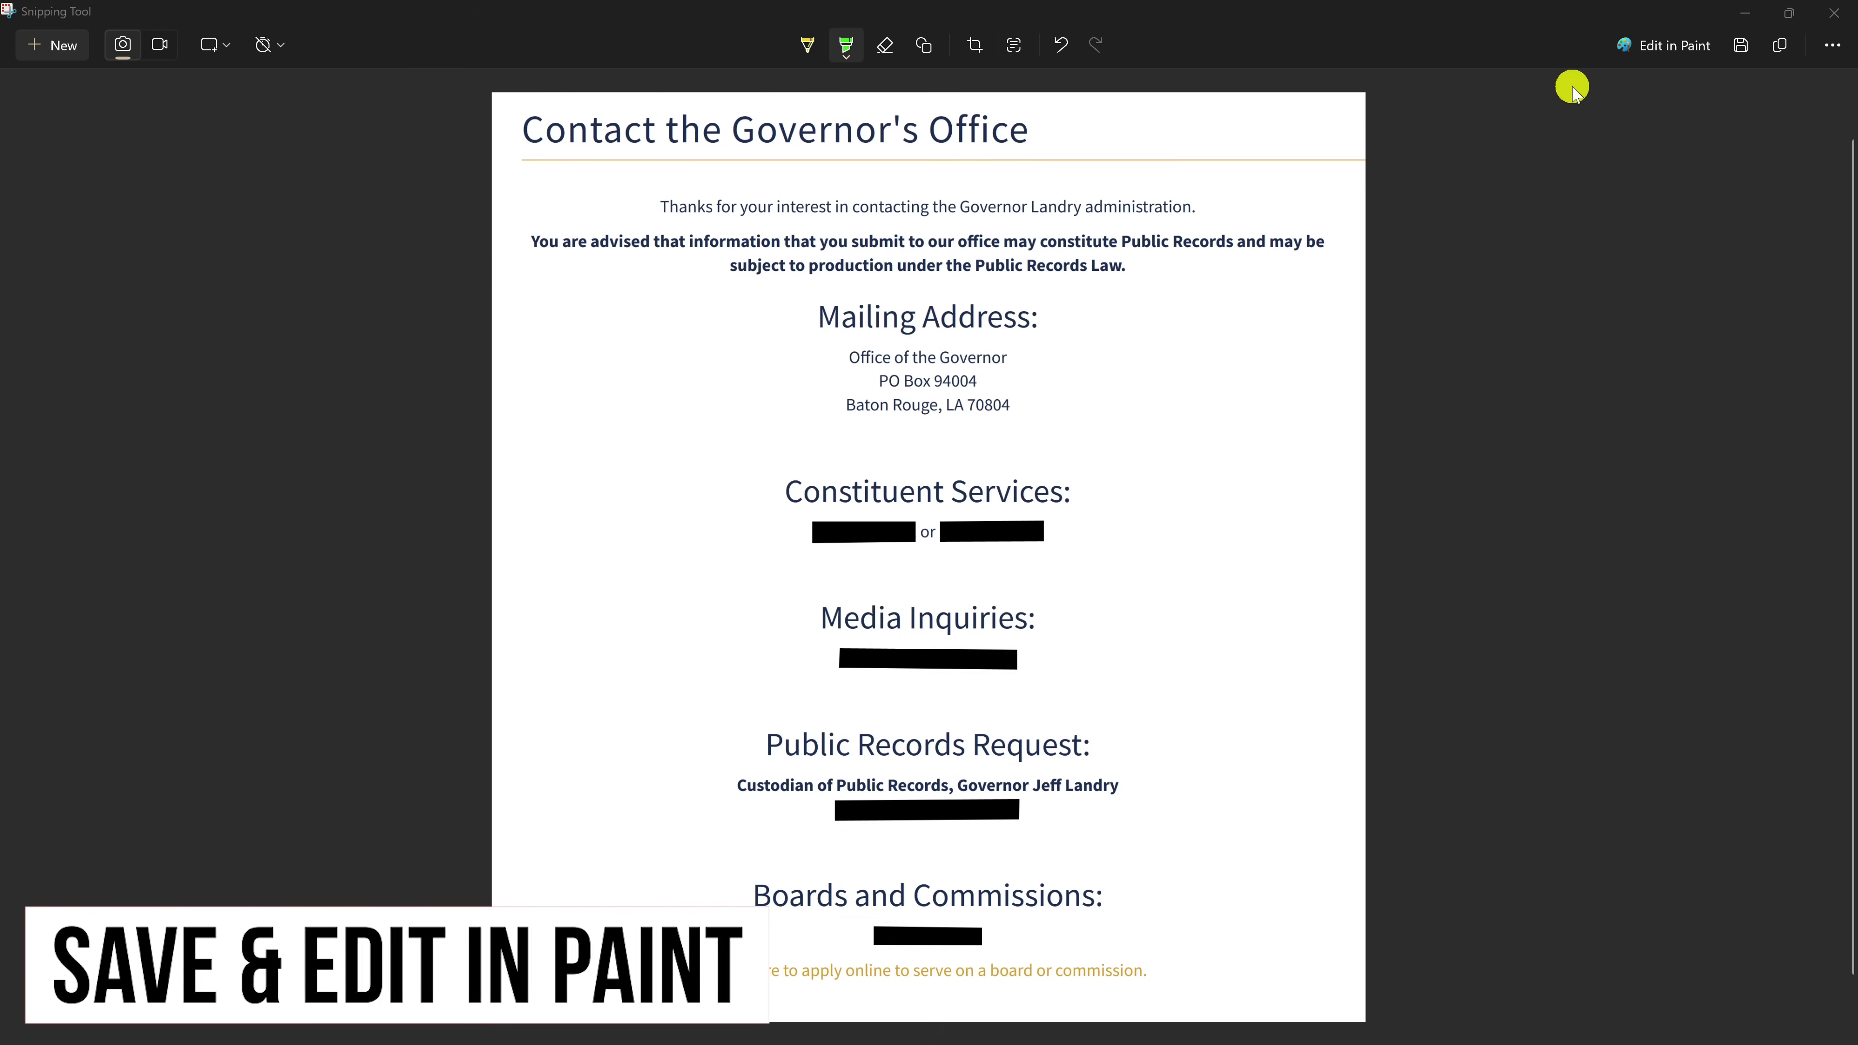
Cancel the Save as dialog without saving and open the redacted screenshot in Paint
click(1740, 47)
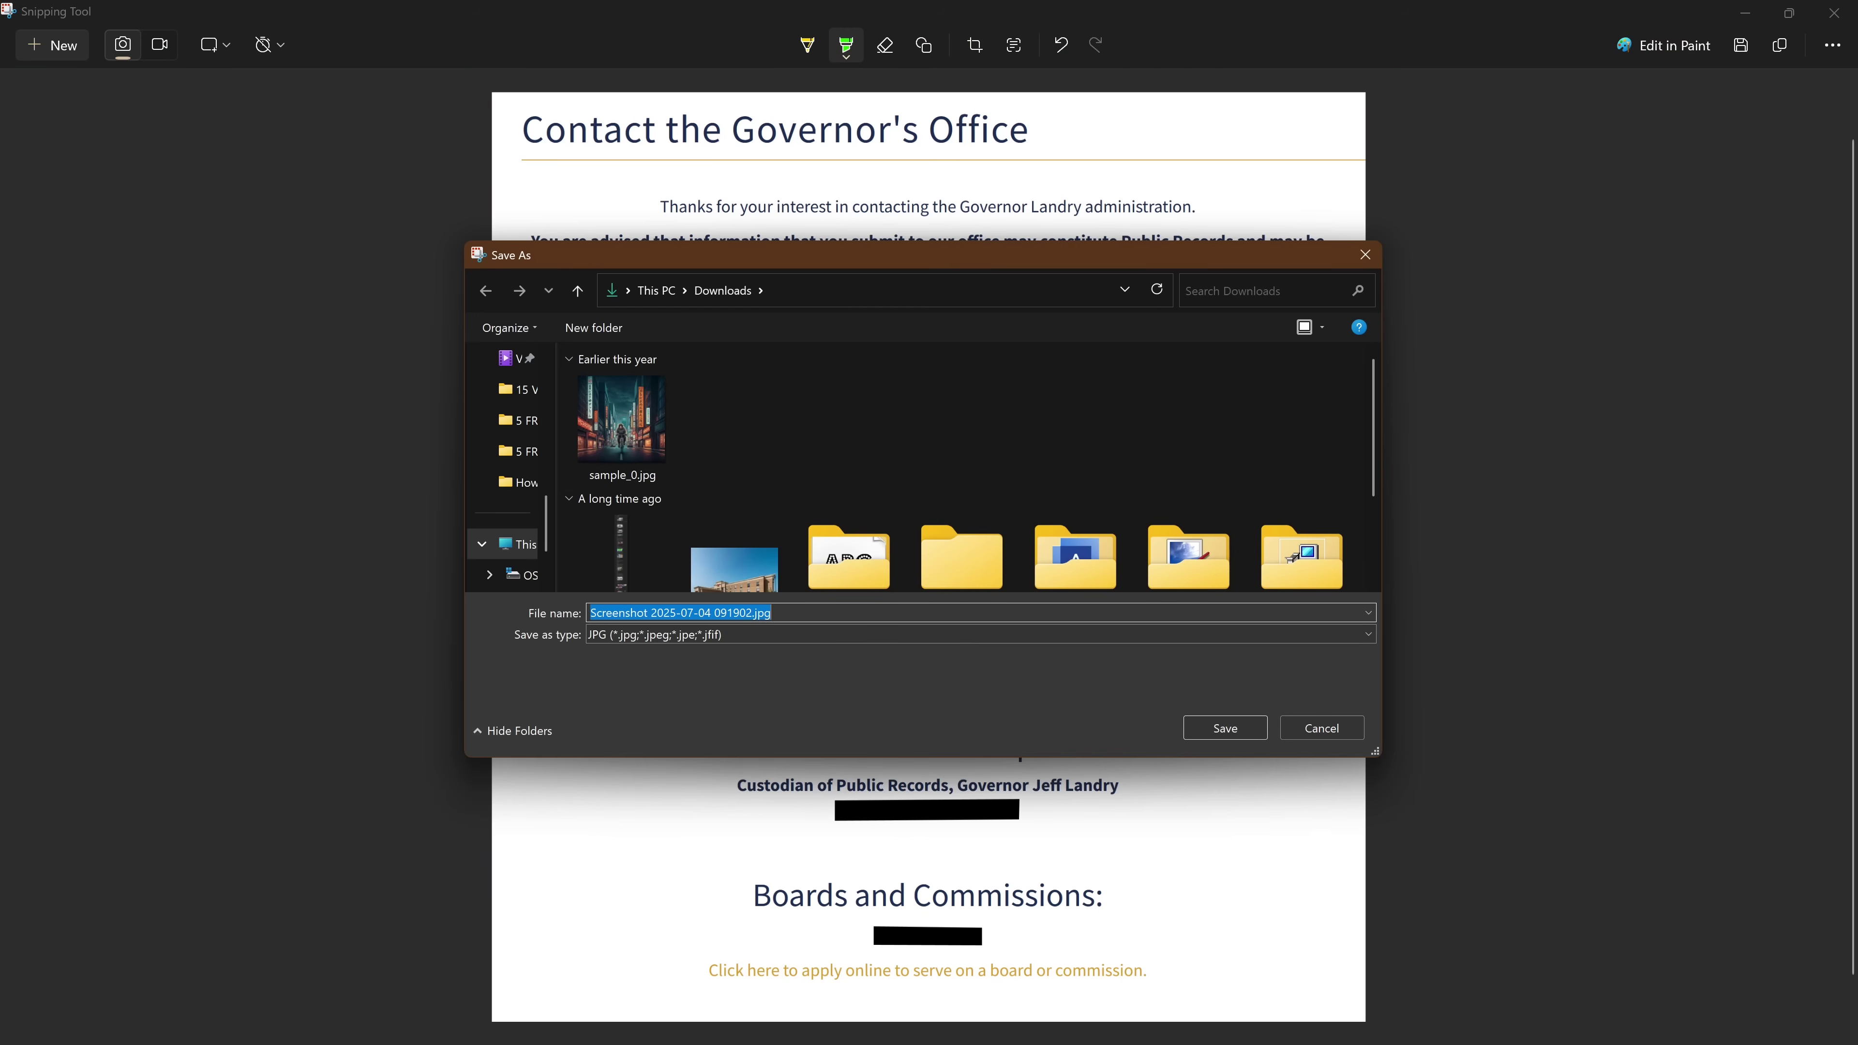
key(Escape)
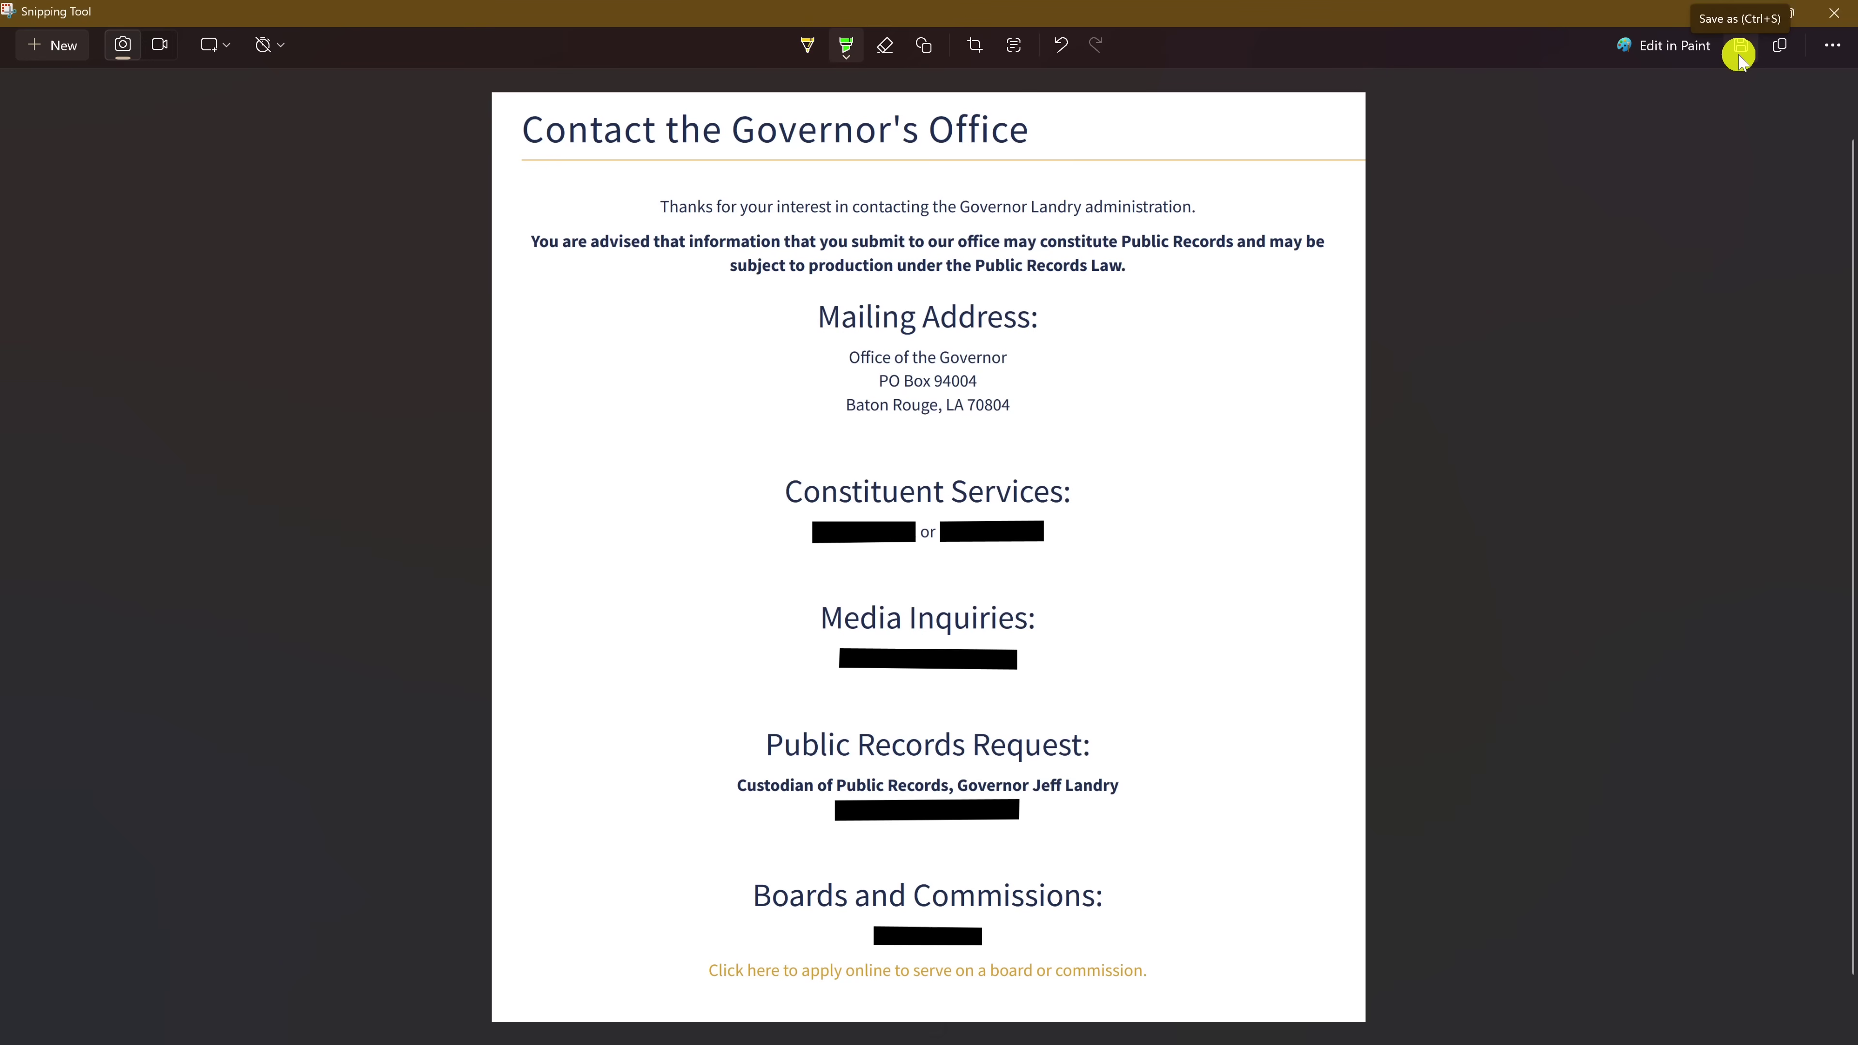
click(1669, 48)
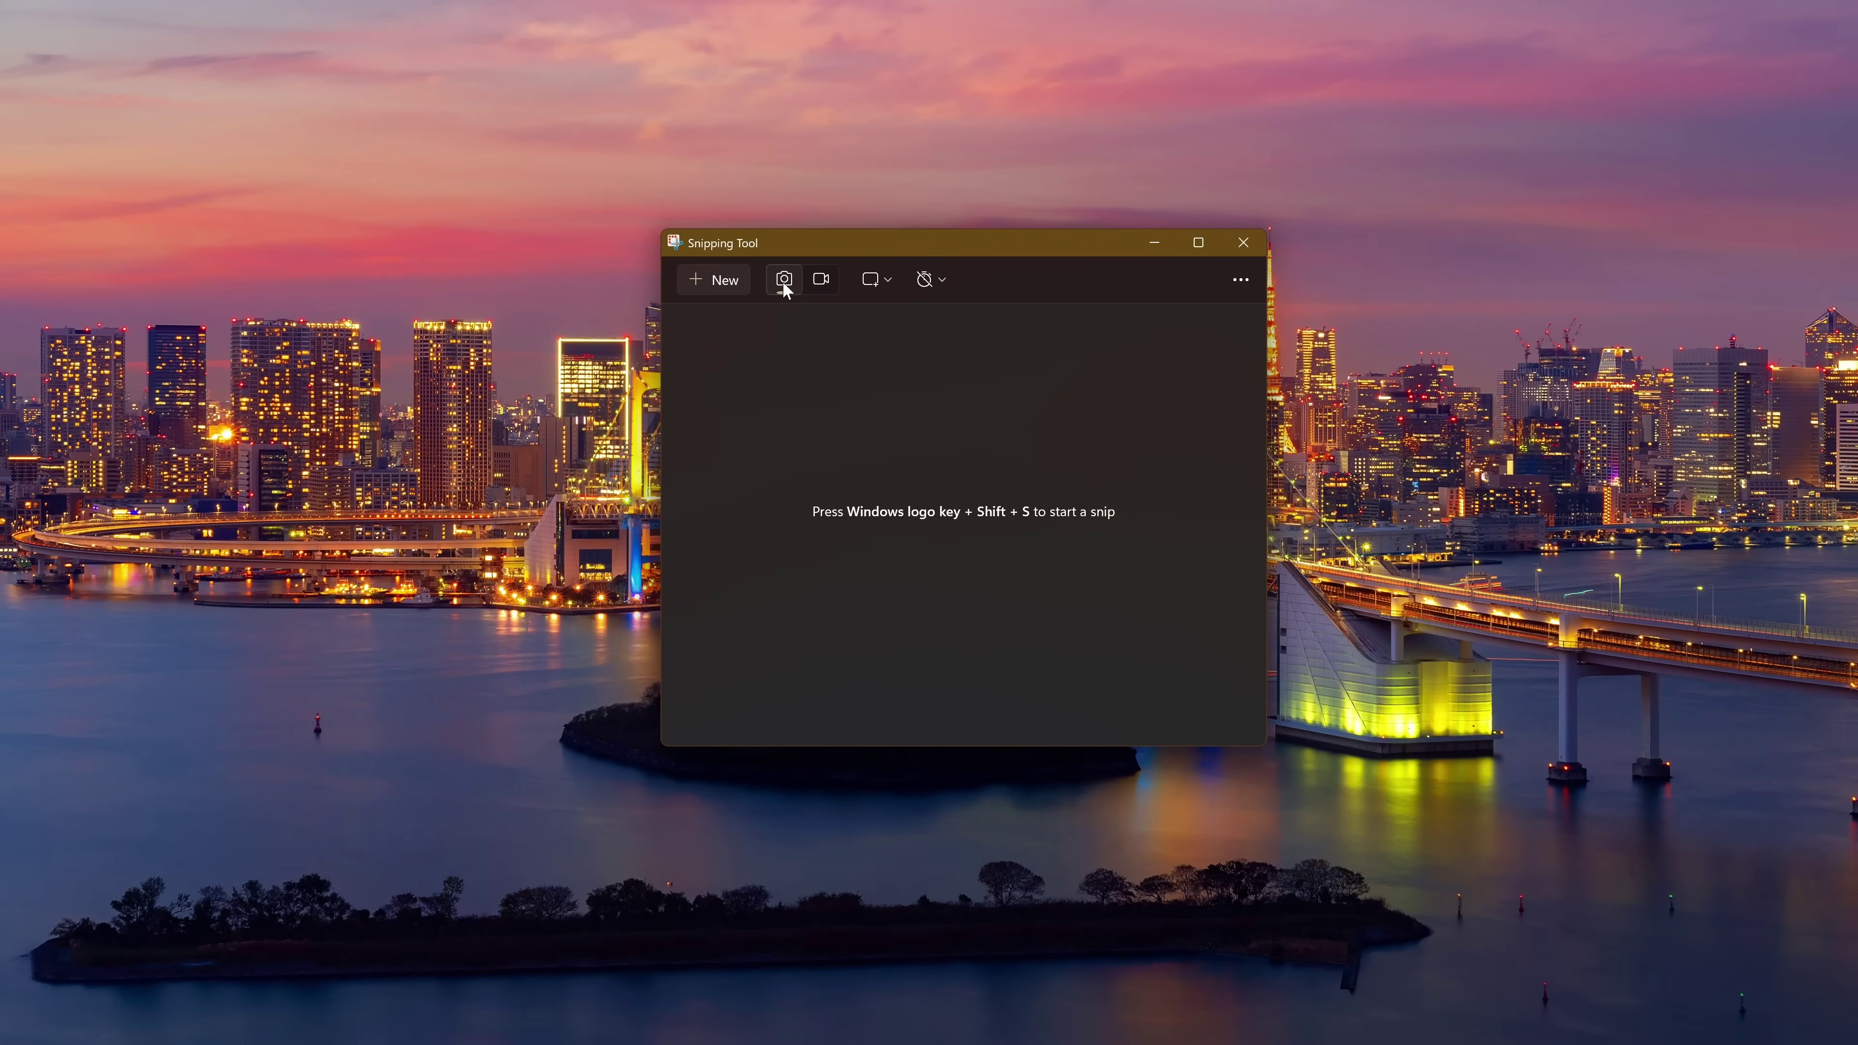
In video mode, mark a near-full-screen recording area, check the microphone list, then cancel
click(821, 281)
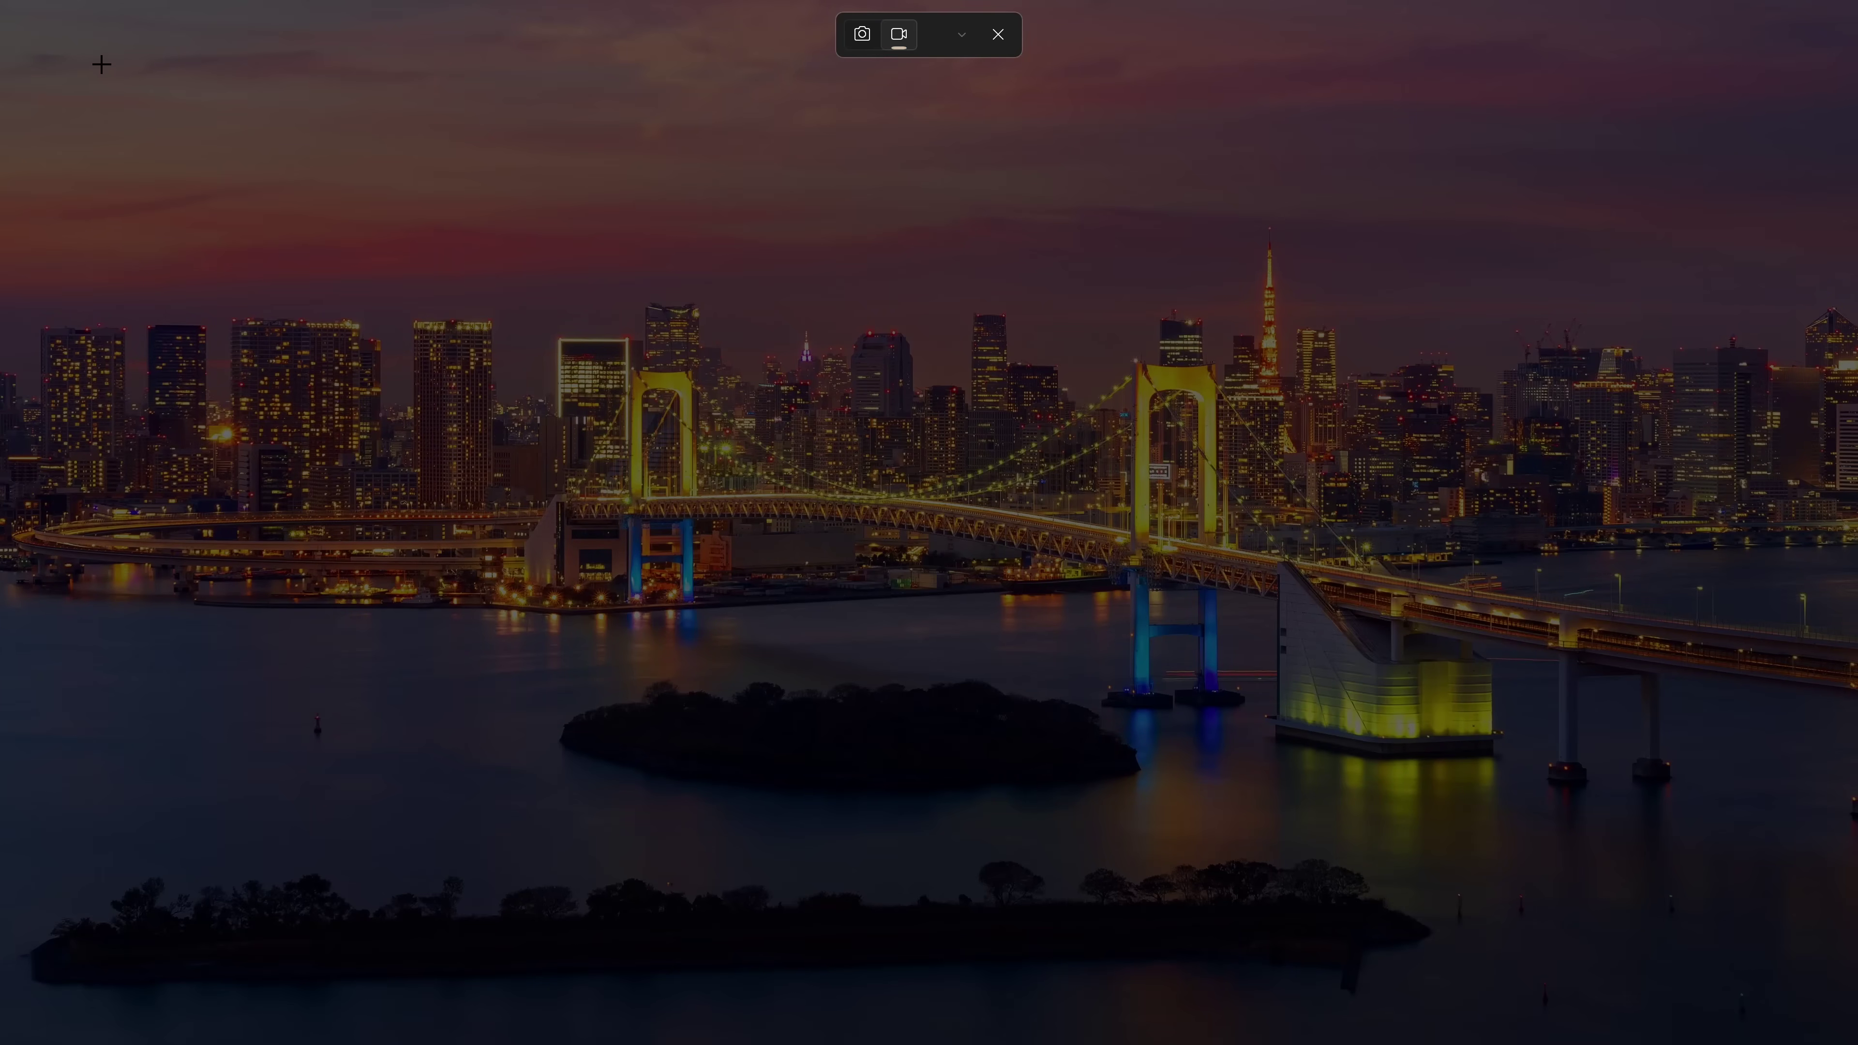
drag(101, 65, 1799, 979)
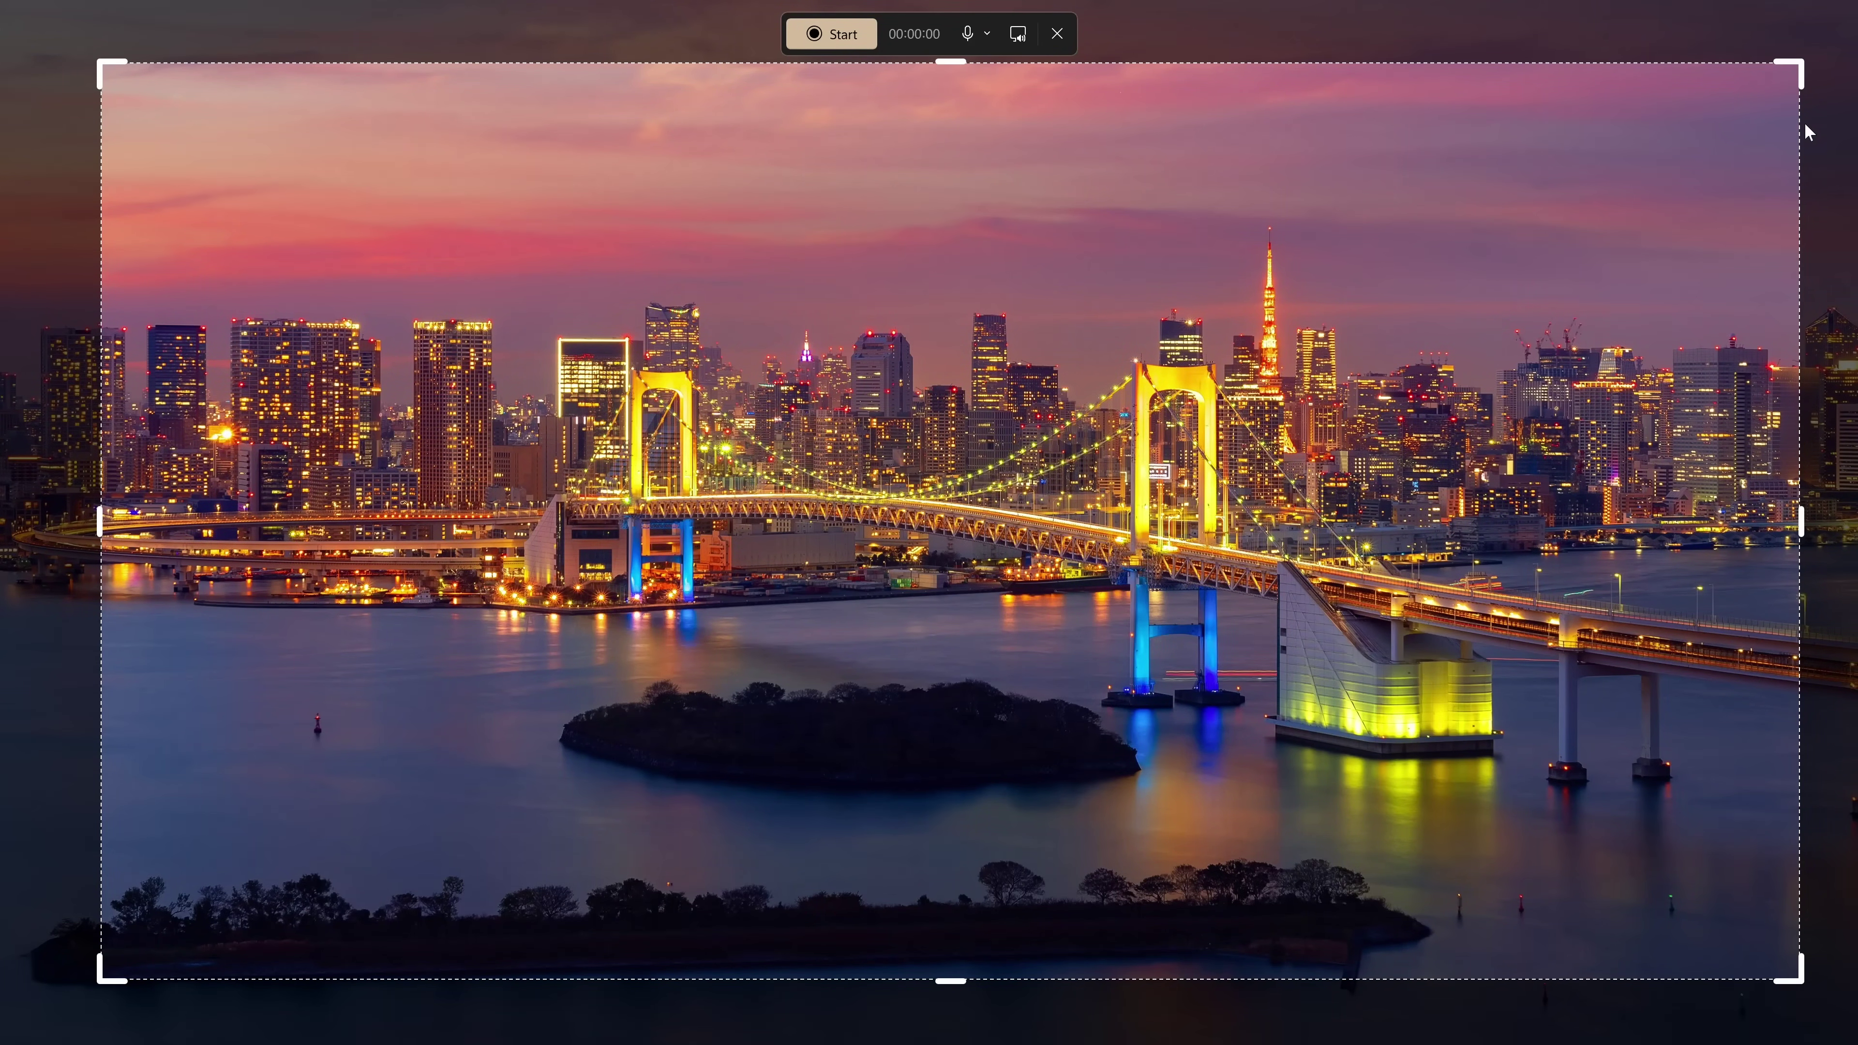
drag(955, 62, 955, 89)
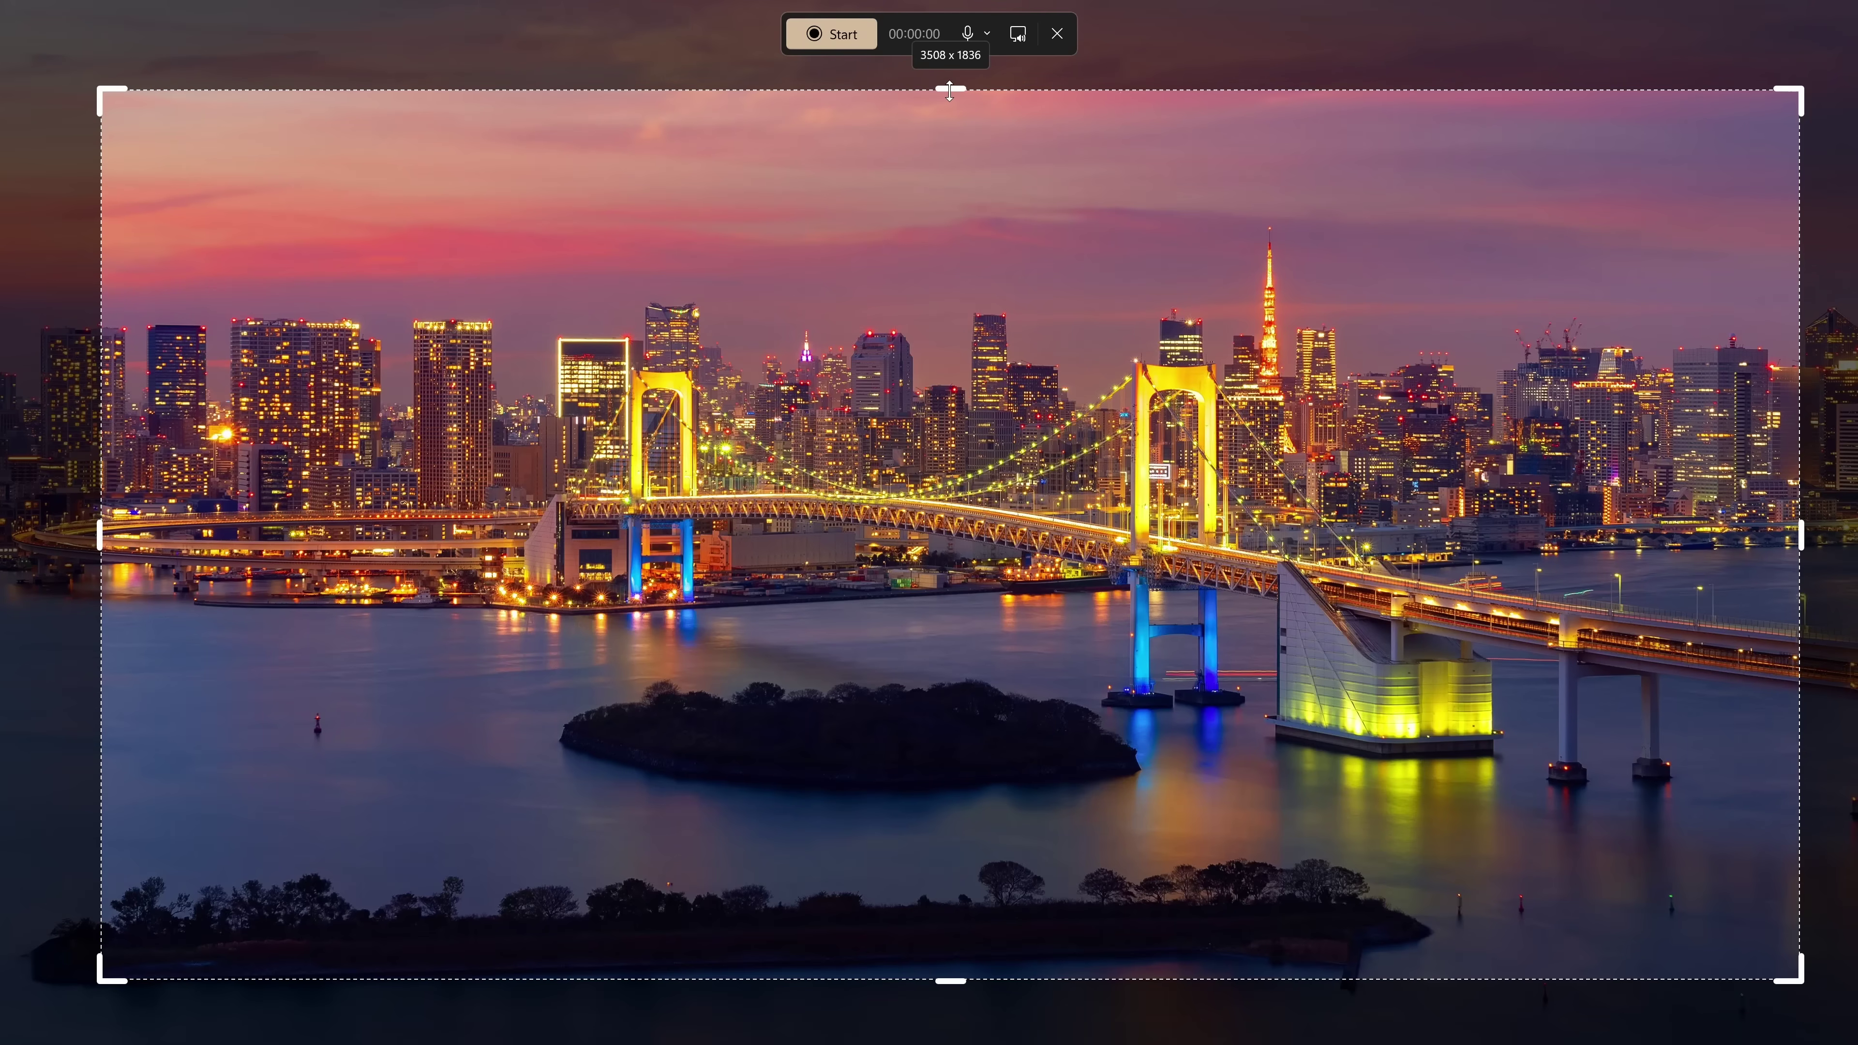
click(995, 45)
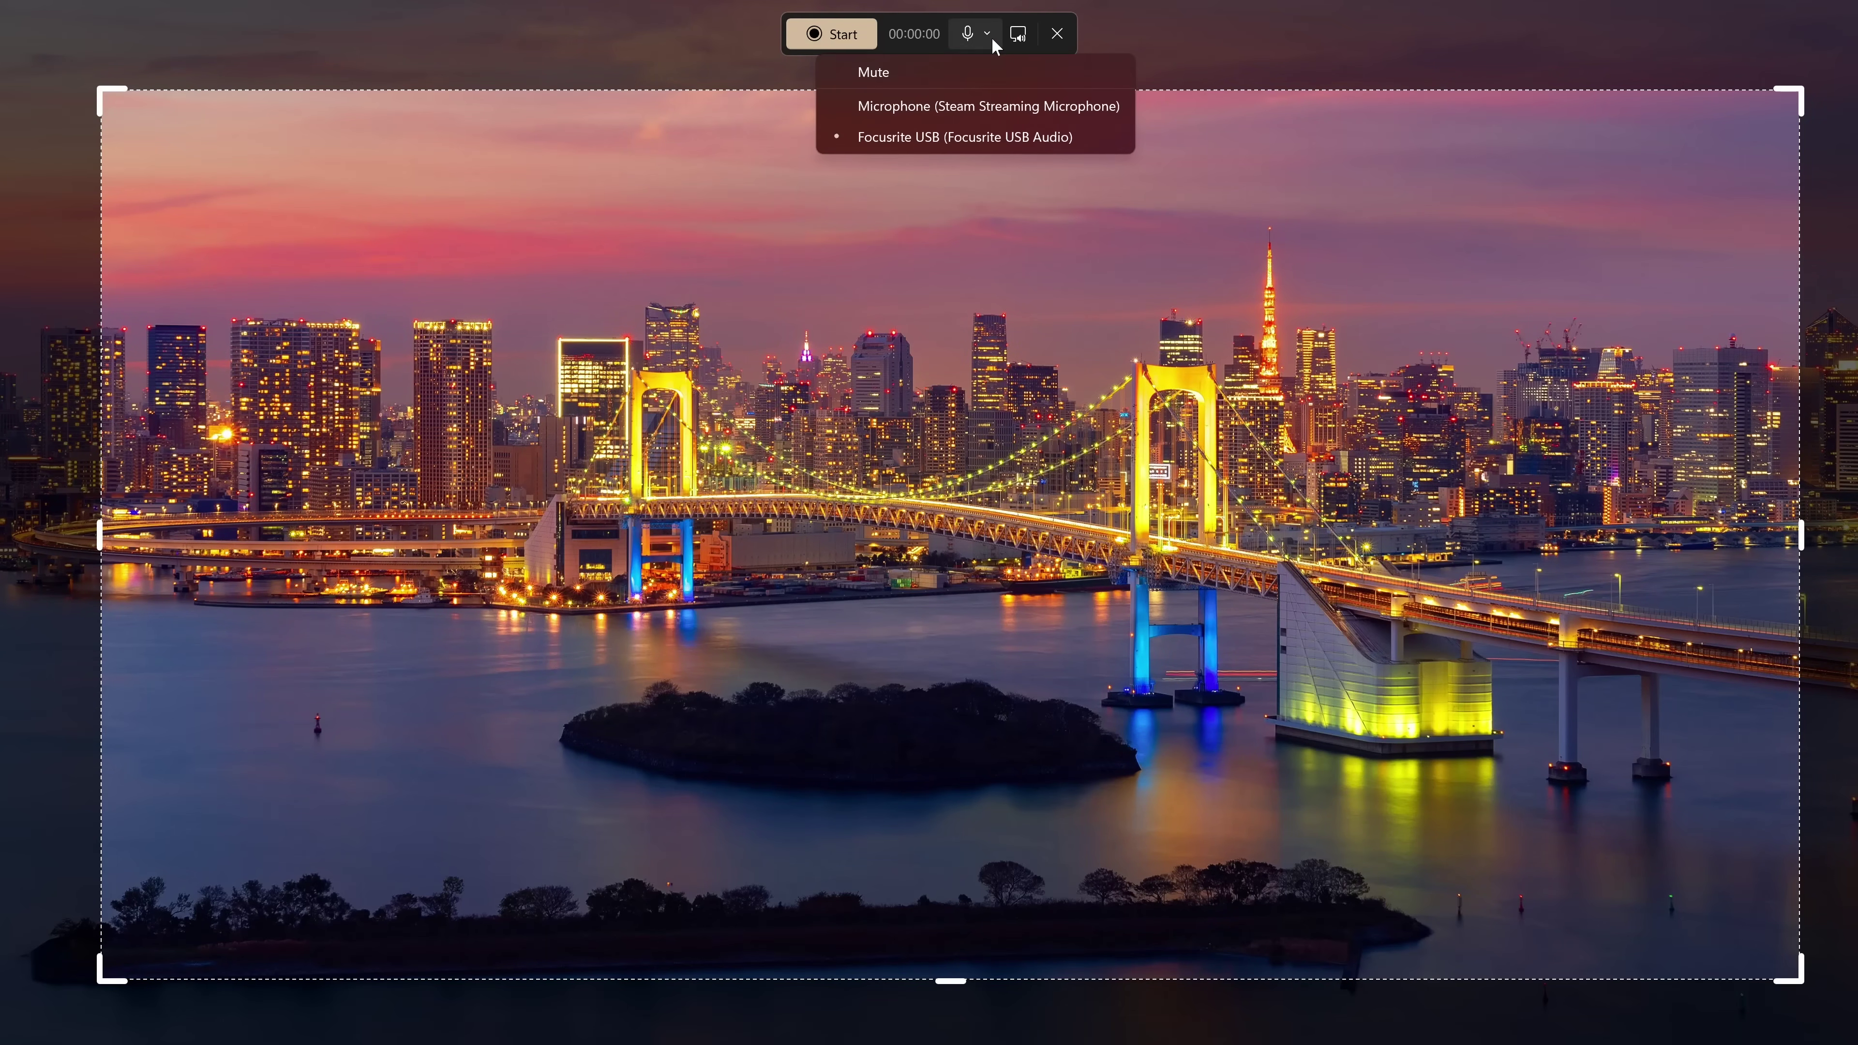
click(993, 41)
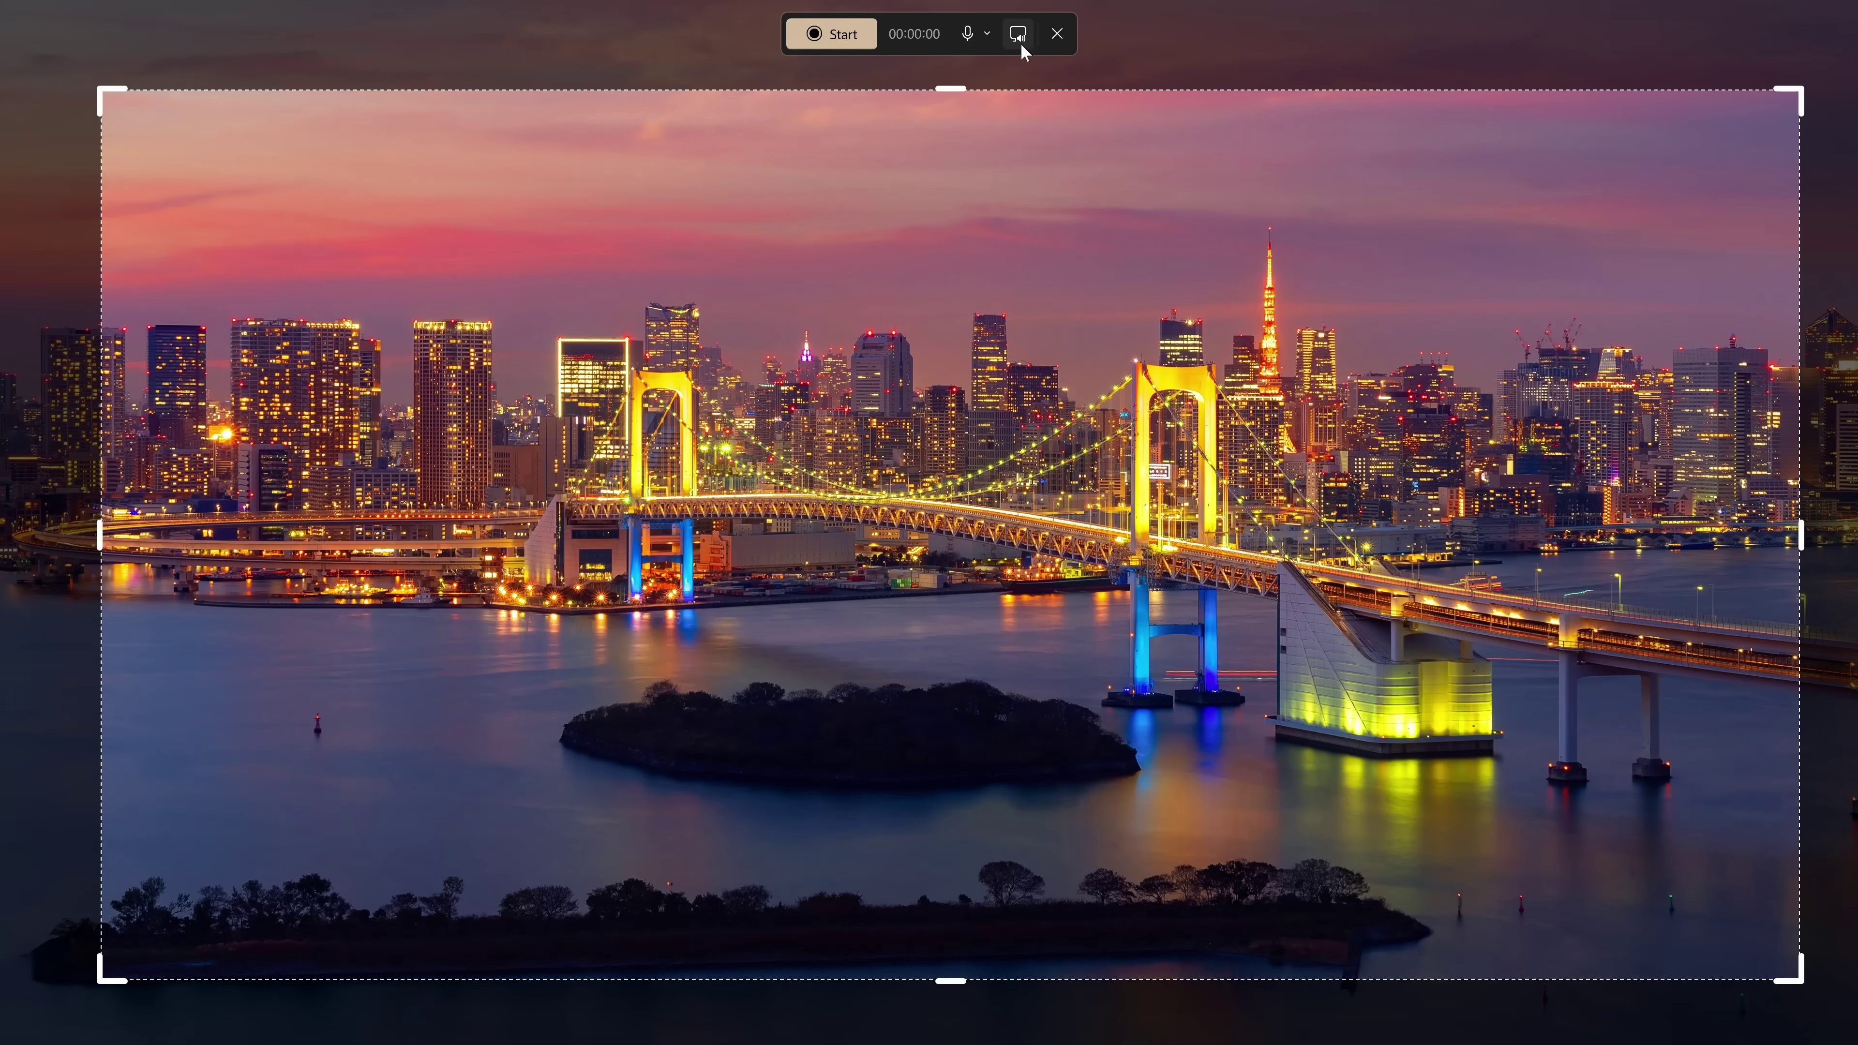
click(1058, 34)
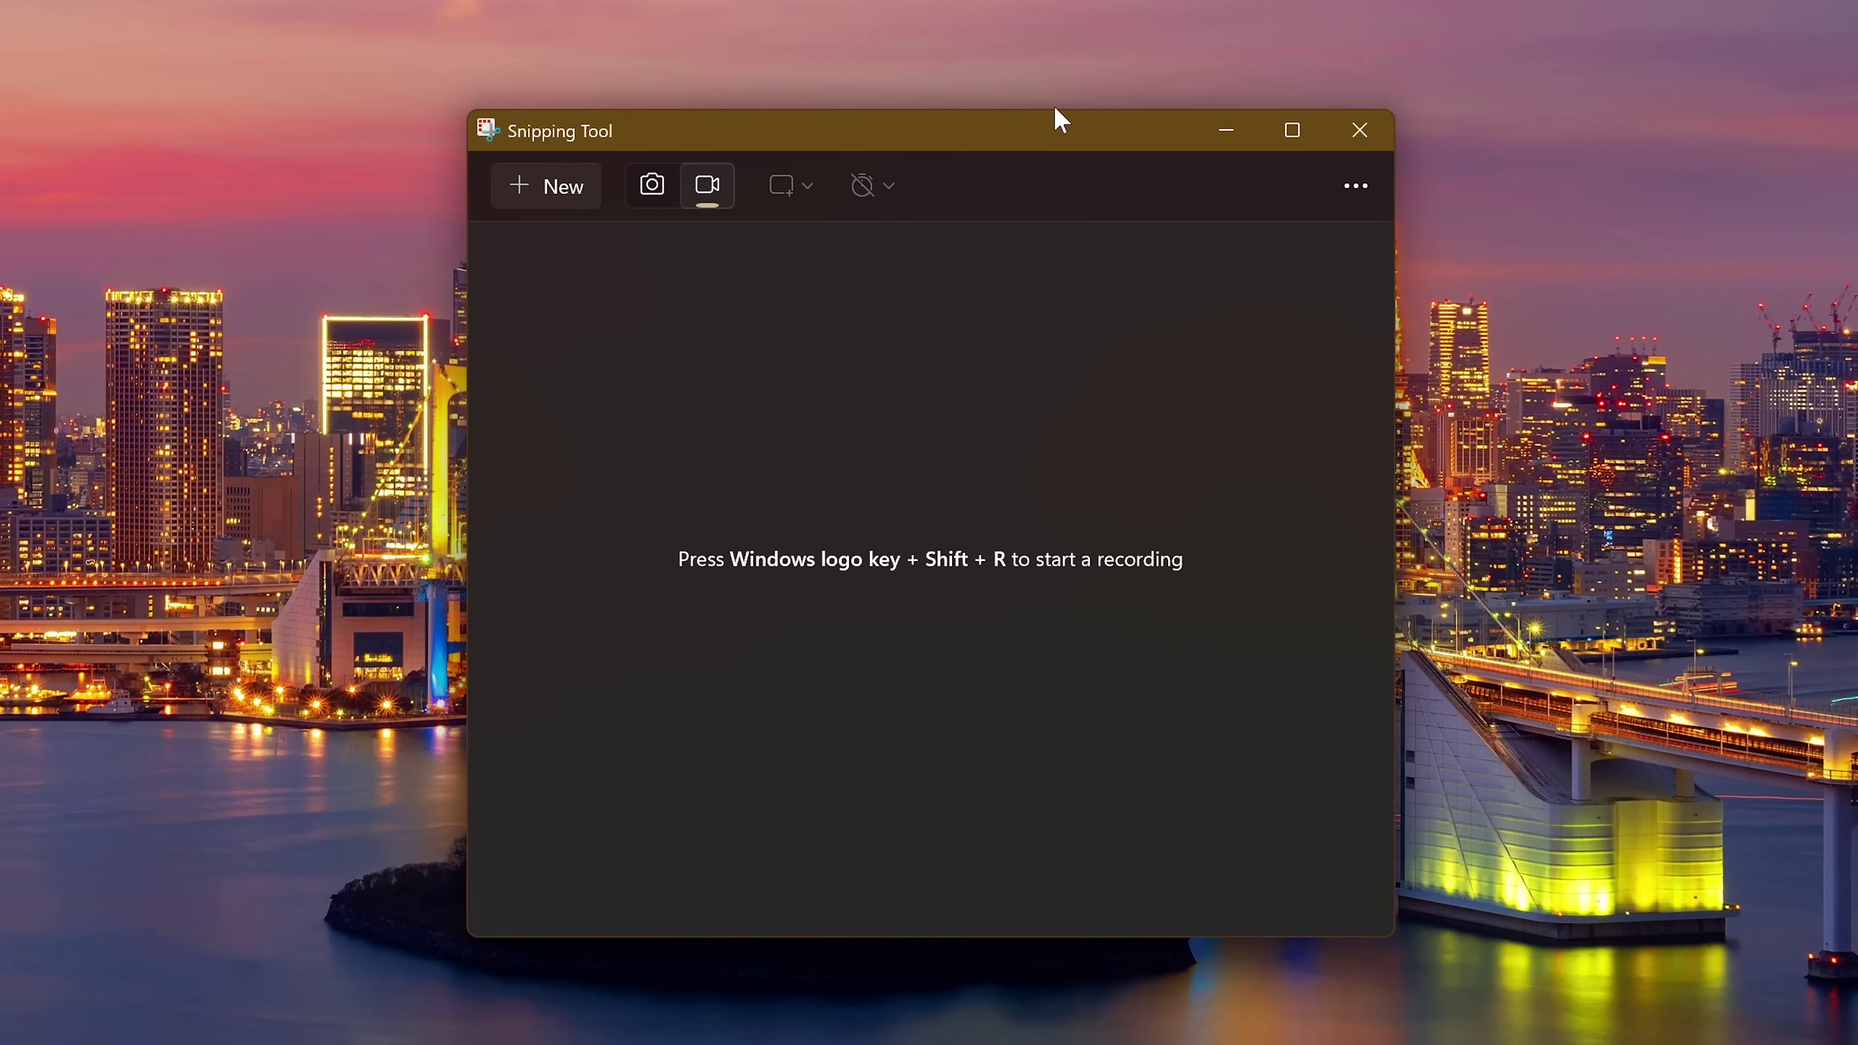
Open Snipping Tool Settings from the See more menu and scroll to Screen recording
click(1357, 192)
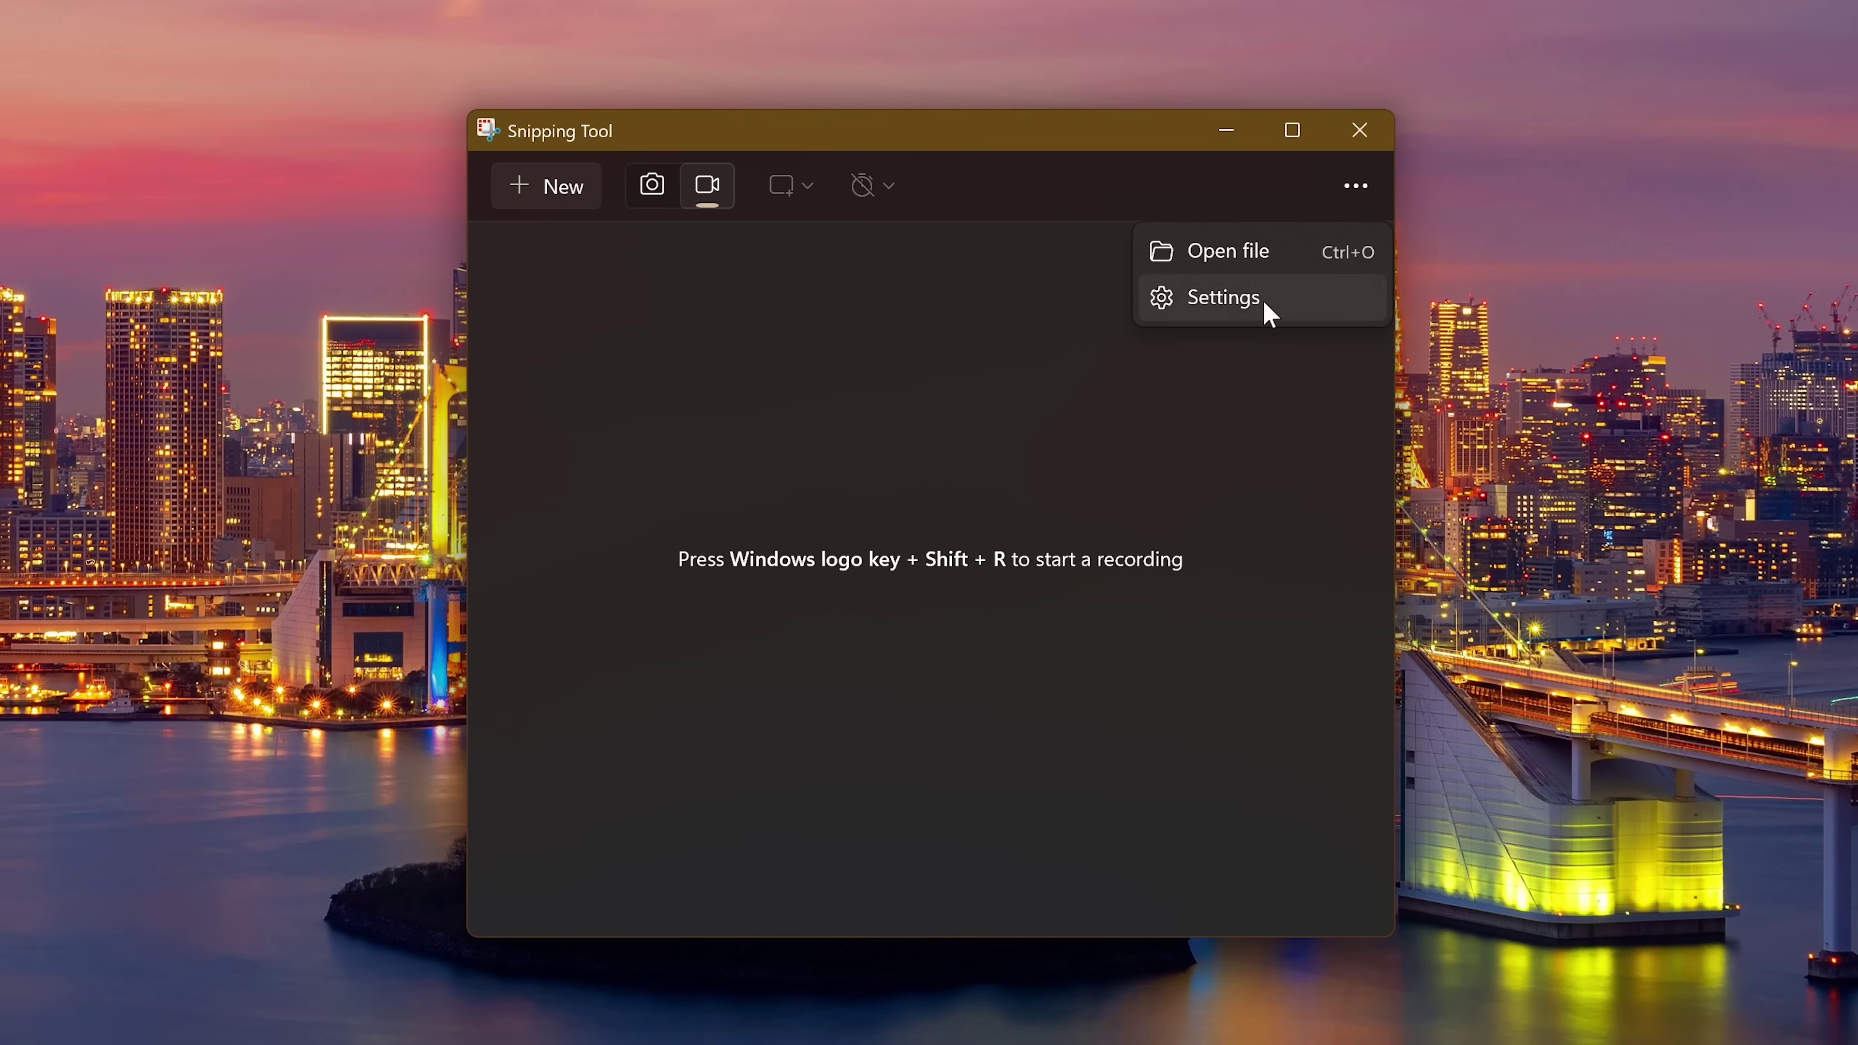
click(1243, 298)
scroll(1258, 307, down, 6)
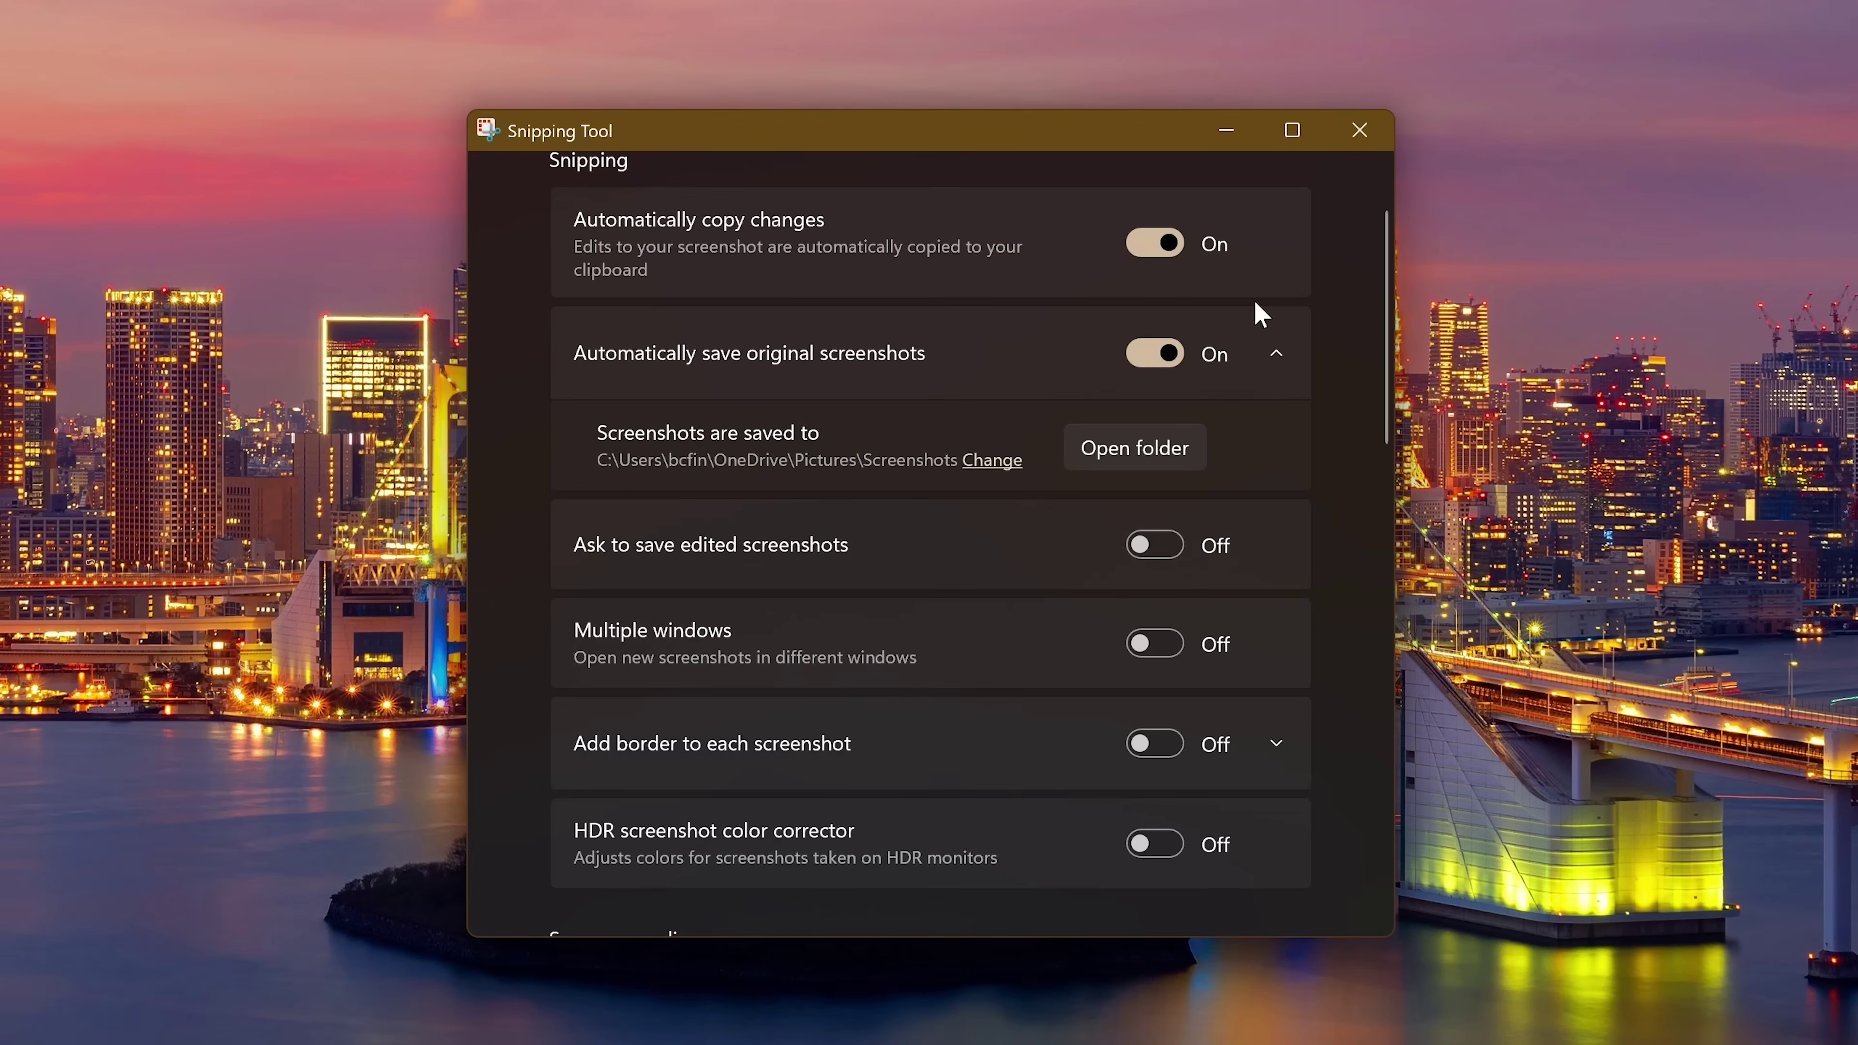
scroll(1258, 311, down, 3)
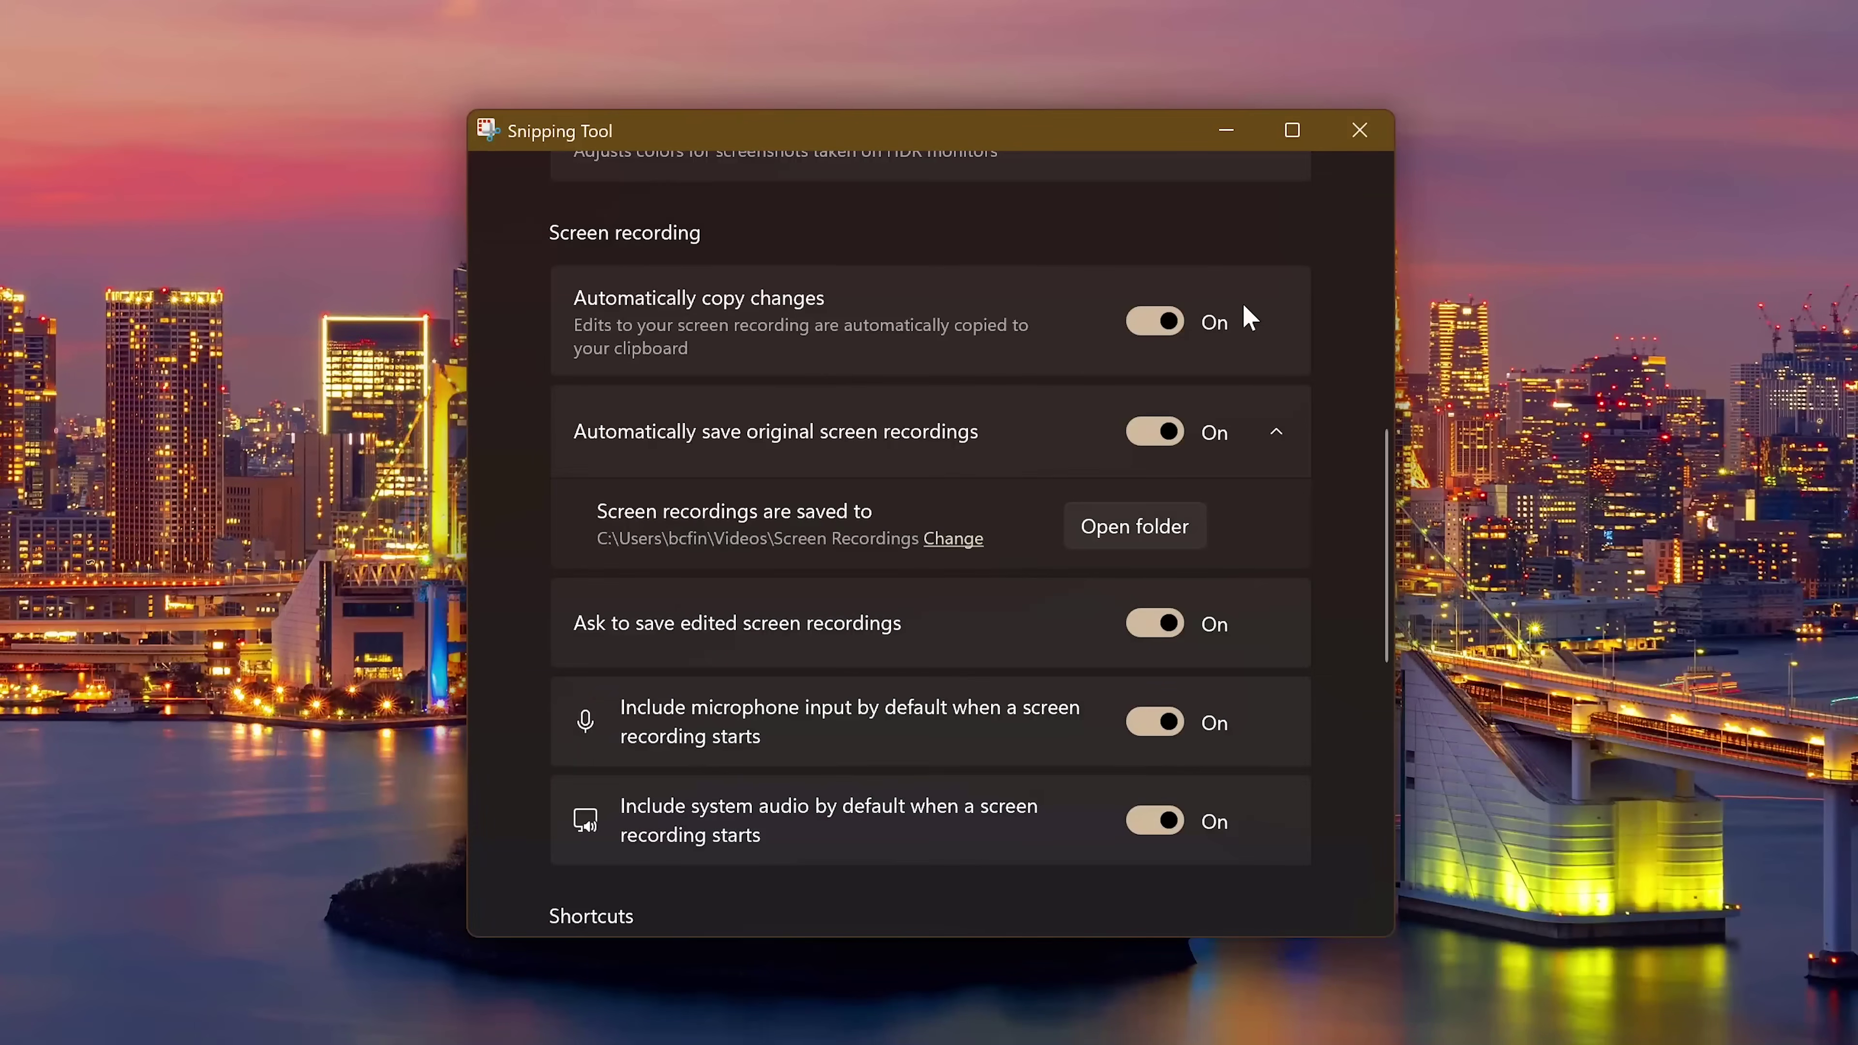